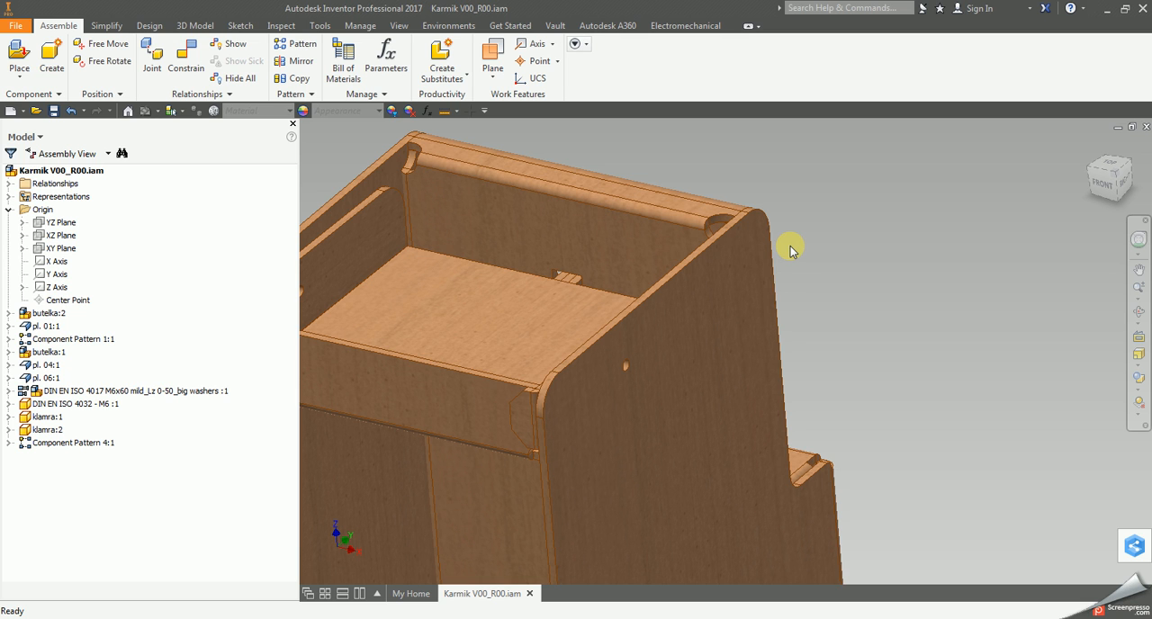
Place one instance of DIN EN ISO 4017 M6x30 mild_Lz 0-20_big washers_constrained.iam in the empty space beside the cabinet's side panel.
{"action": "left_click_drag", "start_coordinate": [298, 274], "coordinate": [217, 275]}
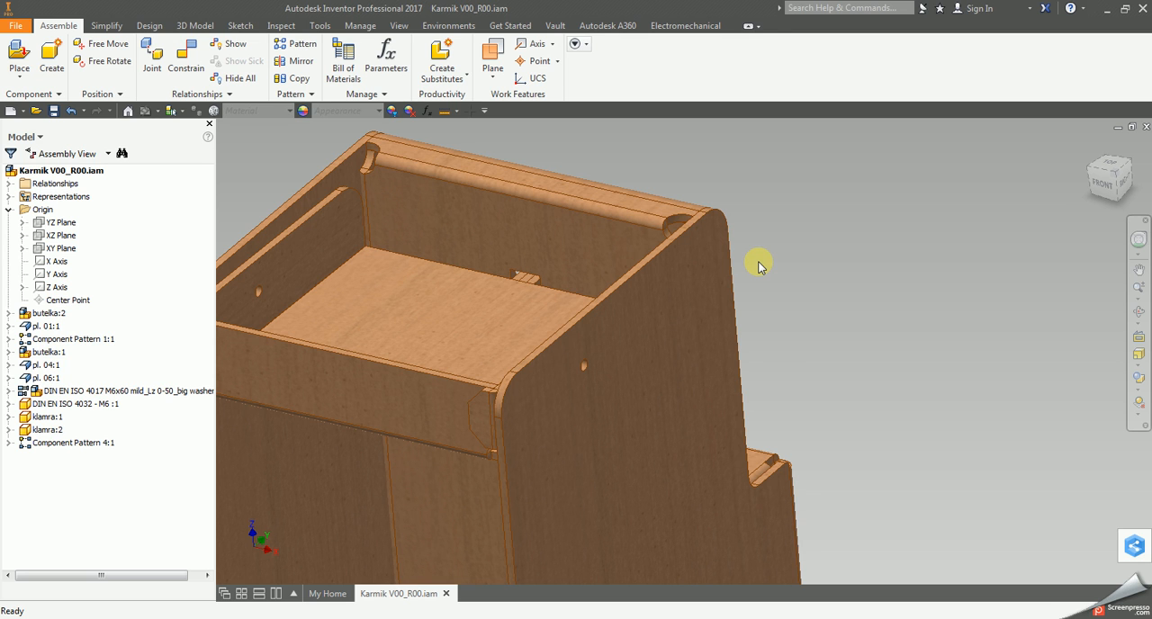
{"action": "left_click", "coordinate": [18, 54]}
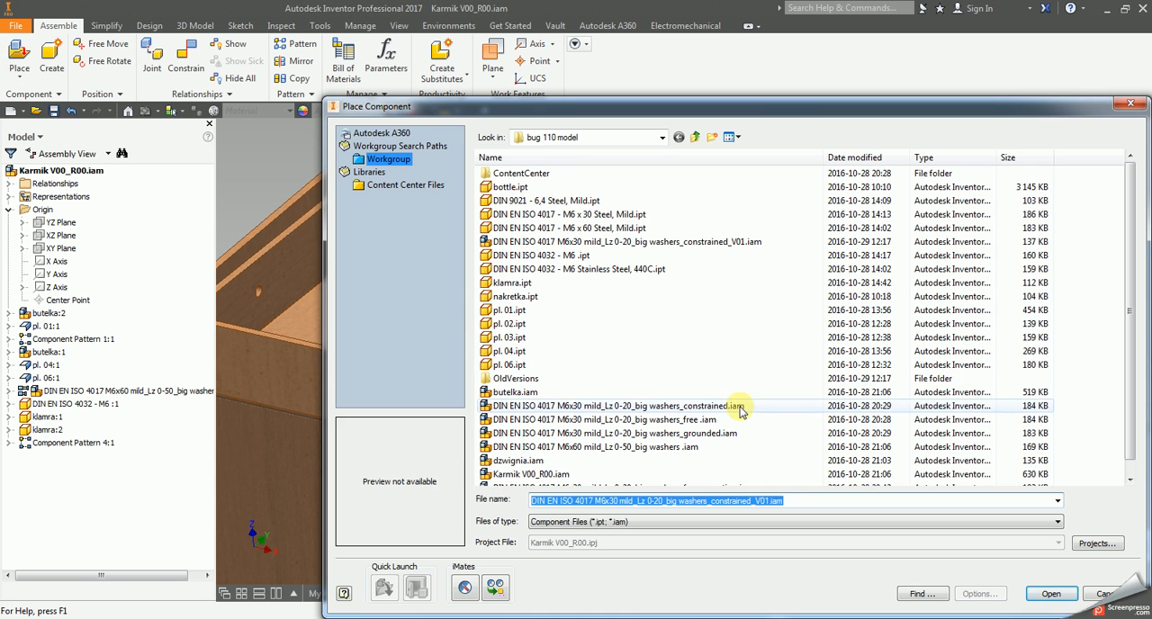
{"action": "left_click", "coordinate": [743, 408]}
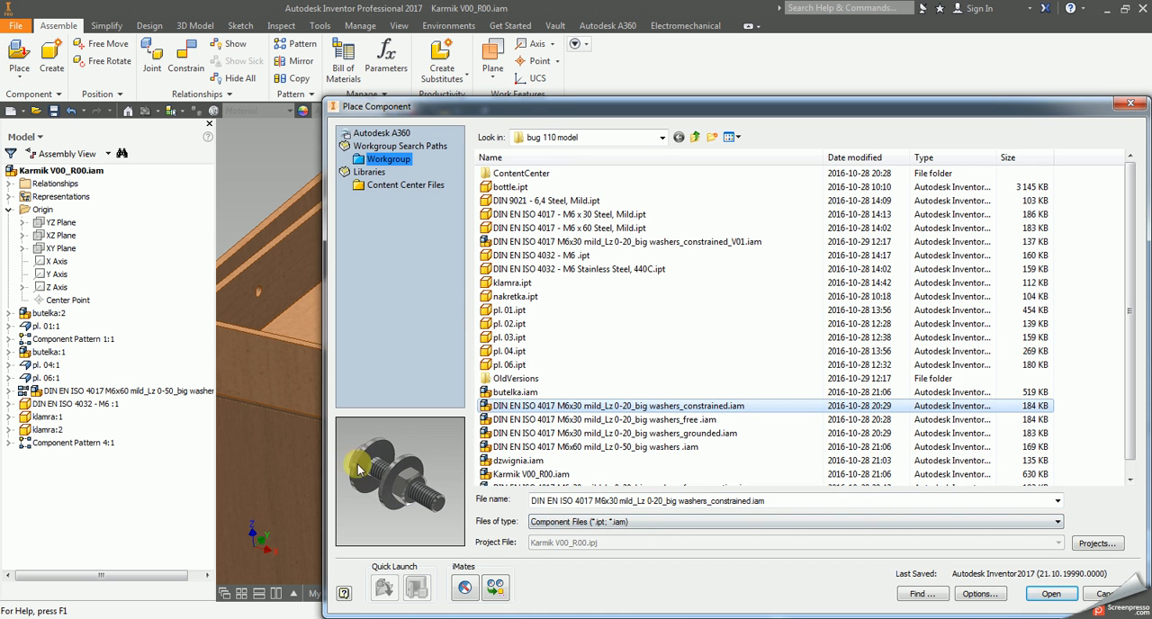
{"action": "left_click", "coordinate": [1068, 601]}
{"action": "left_click", "coordinate": [787, 261]}
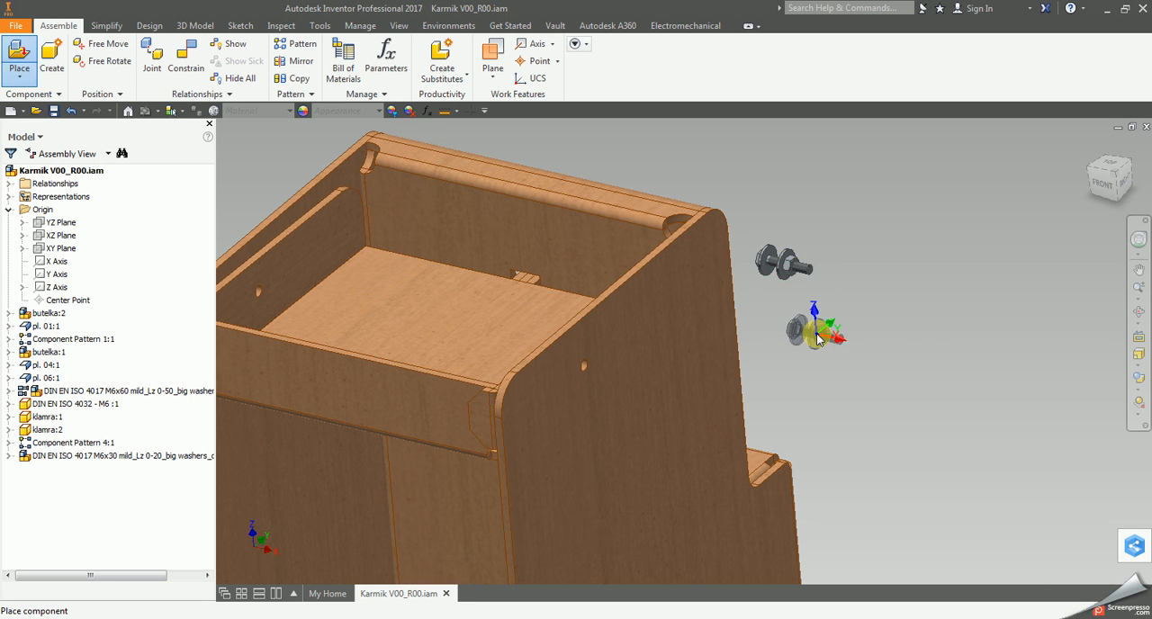
{"action": "key", "text": "Escape"}
{"action": "left_click", "coordinate": [200, 72]}
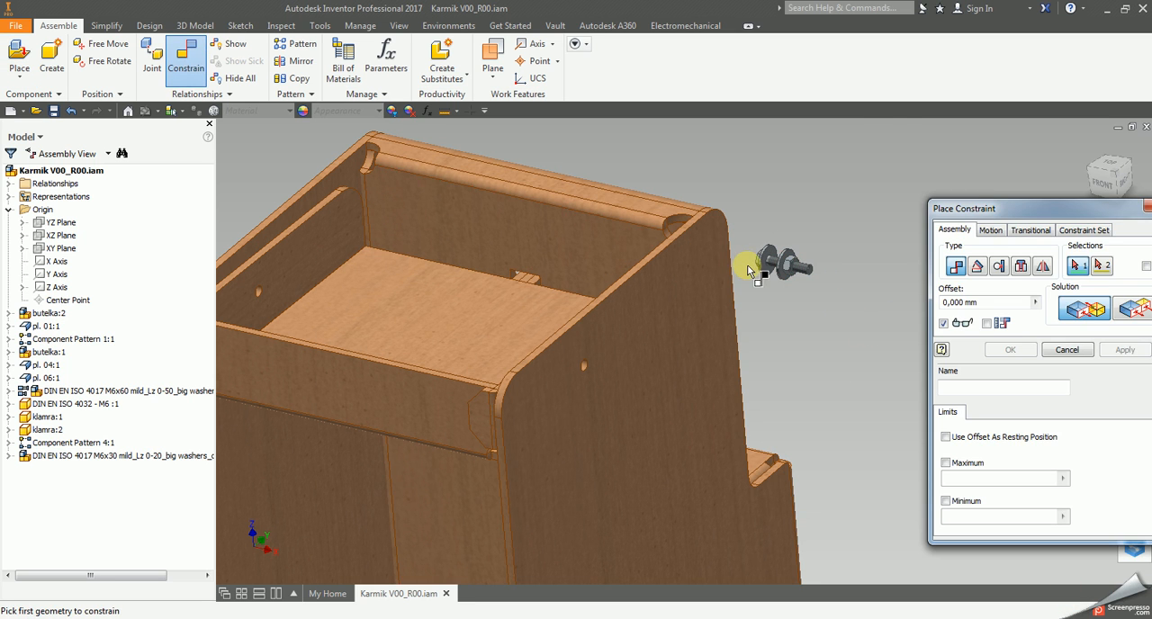
{"action": "scroll", "coordinate": [749, 267], "scroll_direction": "down", "scroll_amount": 5}
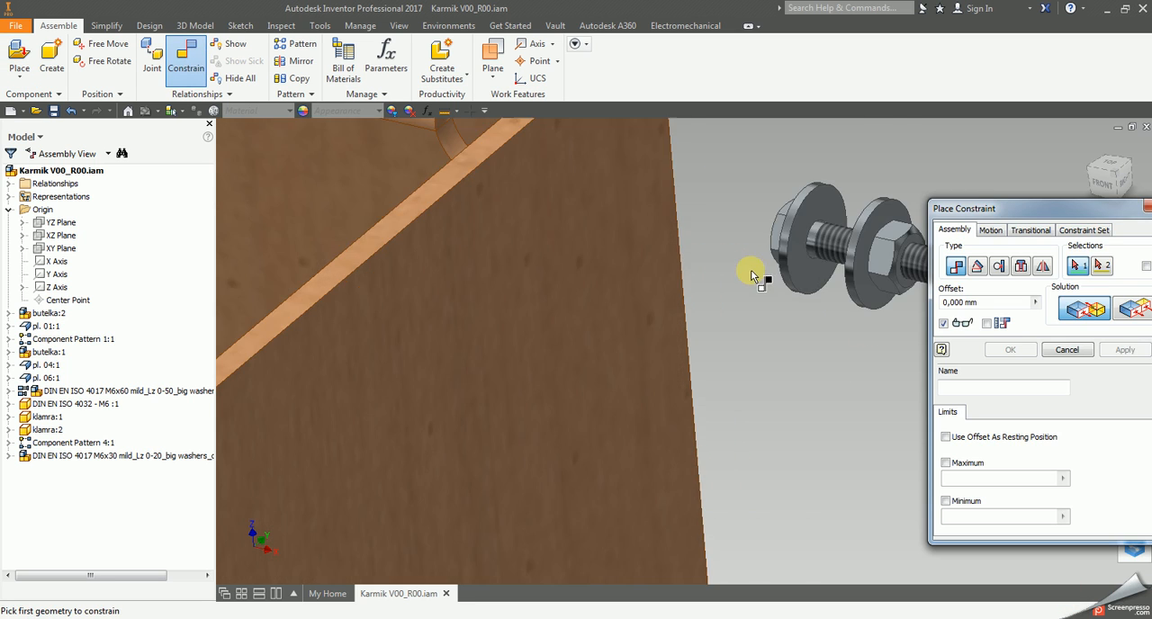
{"action": "left_click", "coordinate": [852, 263]}
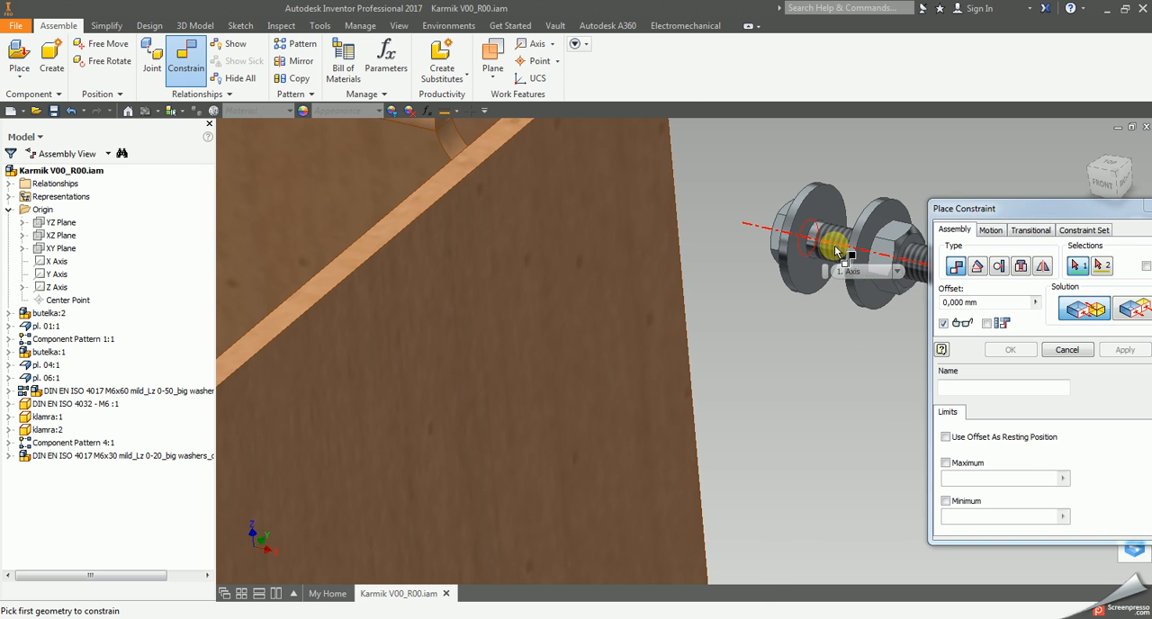
{"action": "scroll", "coordinate": [712, 329], "scroll_direction": "up", "scroll_amount": 5}
{"action": "scroll", "coordinate": [612, 360], "scroll_direction": "down", "scroll_amount": 8}
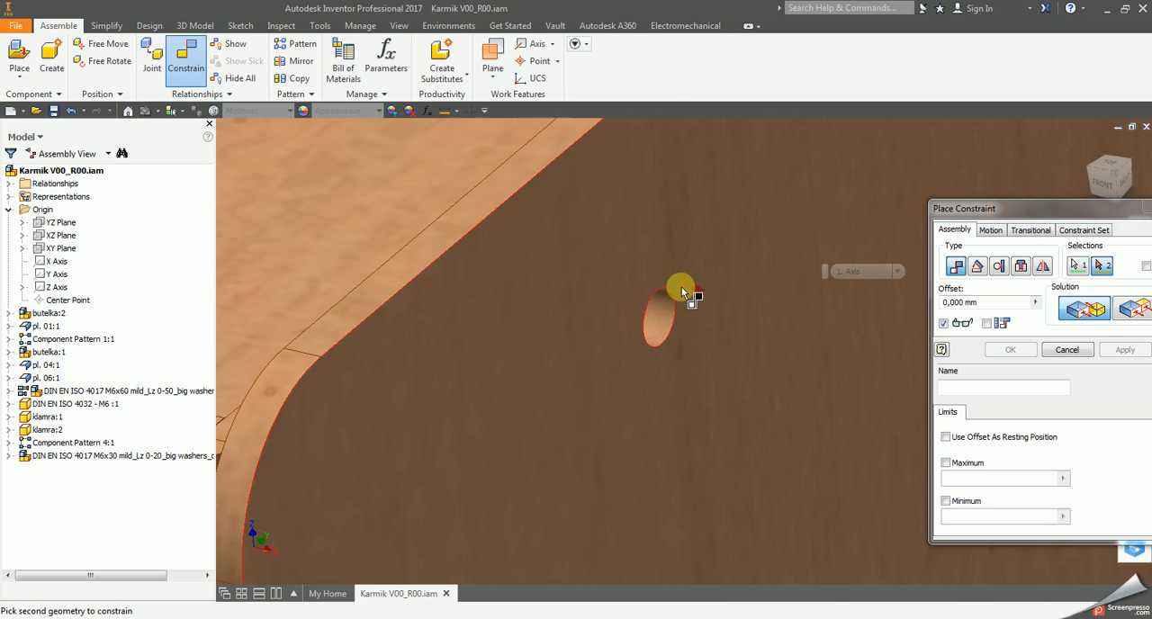
{"action": "left_click", "coordinate": [653, 337]}
{"action": "key", "text": "Escape"}
Make the placed M6x30 bolt subassembly flexible.
{"action": "scroll", "coordinate": [818, 311], "scroll_direction": "up", "scroll_amount": 5}
{"action": "middle_click_drag", "start_coordinate": [819, 312], "coordinate": [746, 366]}
{"action": "left_click", "coordinate": [877, 296]}
{"action": "right_click", "coordinate": [878, 295]}
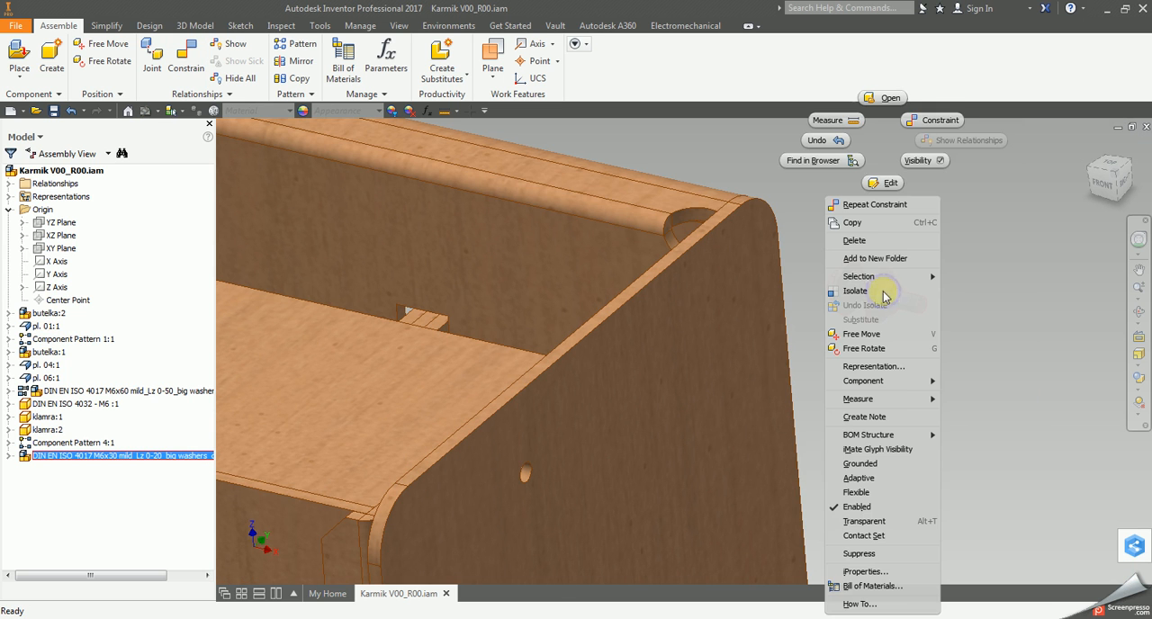
{"action": "left_click", "coordinate": [882, 492]}
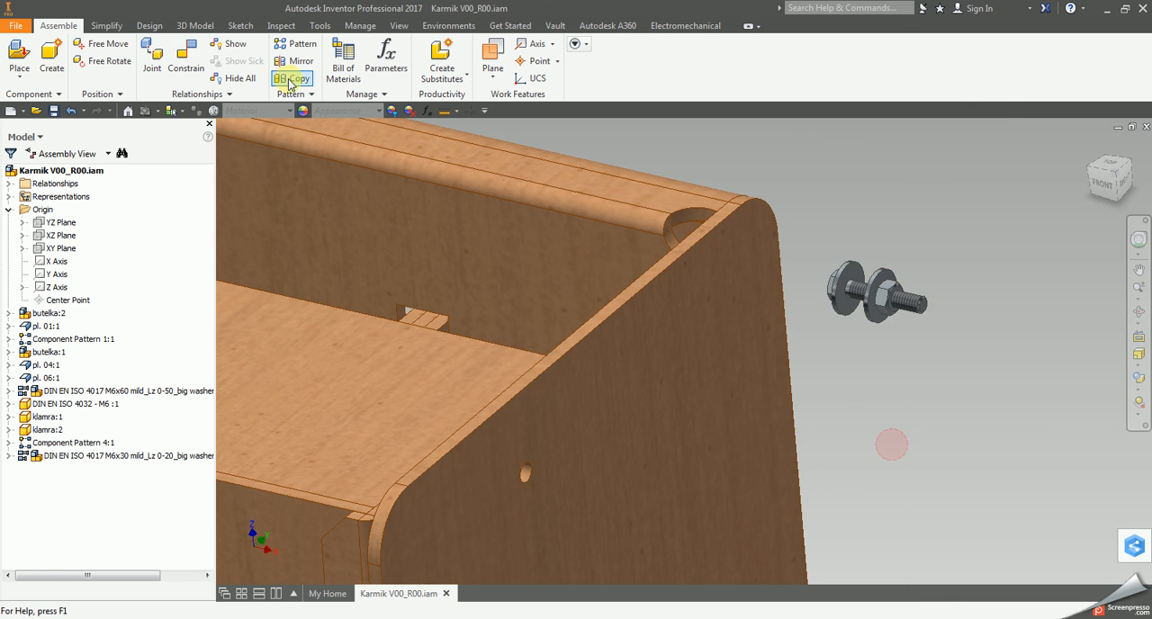
Mate the bolt's axis to the axis of the side panel's hole with a 0 mm offset.
{"action": "left_click", "coordinate": [185, 64]}
{"action": "middle_click_drag", "start_coordinate": [755, 309], "coordinate": [594, 304]}
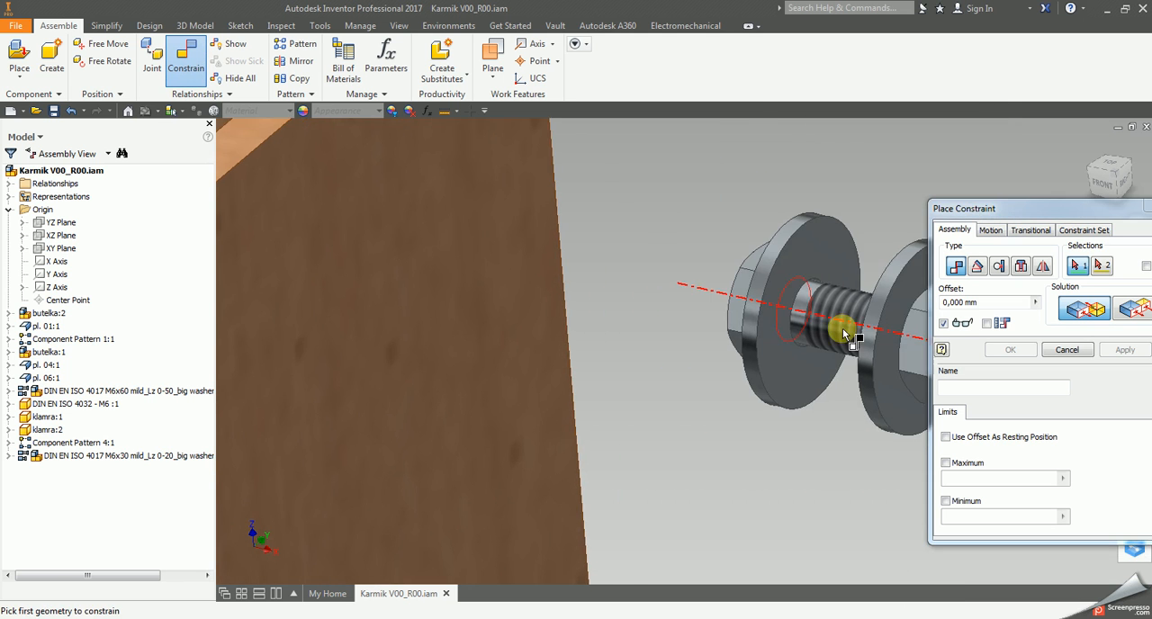
{"action": "left_click", "coordinate": [845, 329]}
{"action": "scroll", "coordinate": [760, 387], "scroll_direction": "up", "scroll_amount": 4}
{"action": "middle_click_drag", "start_coordinate": [387, 572], "coordinate": [547, 382]}
{"action": "scroll", "coordinate": [536, 400], "scroll_direction": "down", "scroll_amount": 3}
{"action": "left_click", "coordinate": [548, 391]}
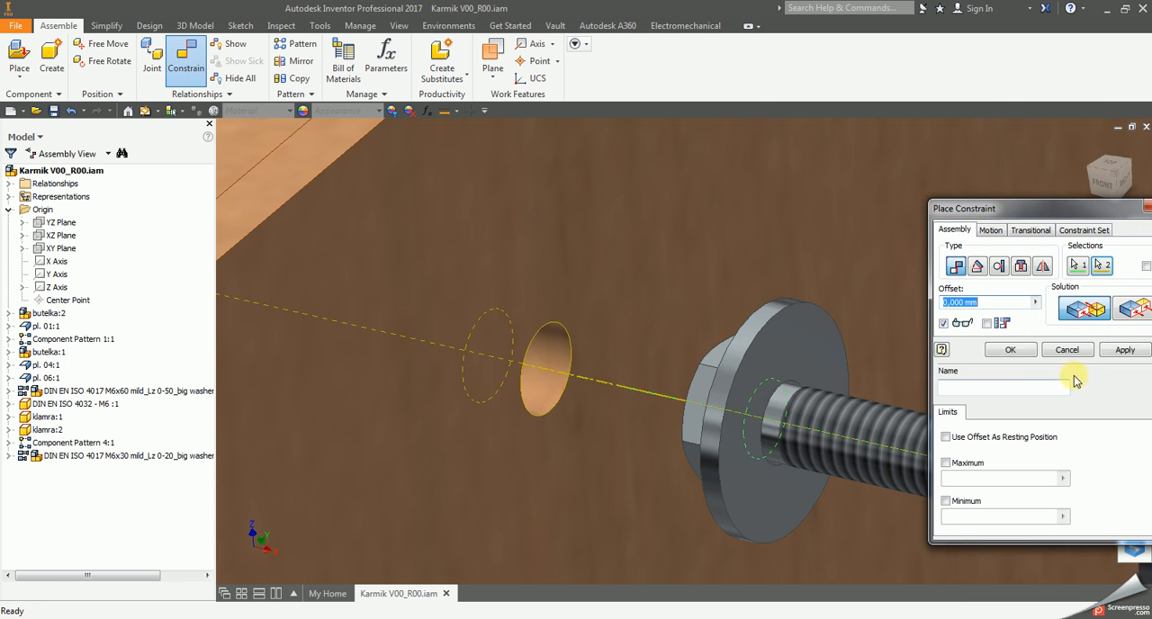
{"action": "left_click", "coordinate": [1125, 349]}
Mate the head-side washer's inner face to the side panel's outer face at 0 mm offset and accept the conflicting relationship.
{"action": "scroll", "coordinate": [887, 338], "scroll_direction": "up", "scroll_amount": 3}
{"action": "middle_click_drag", "start_coordinate": [884, 337], "coordinate": [508, 256]}
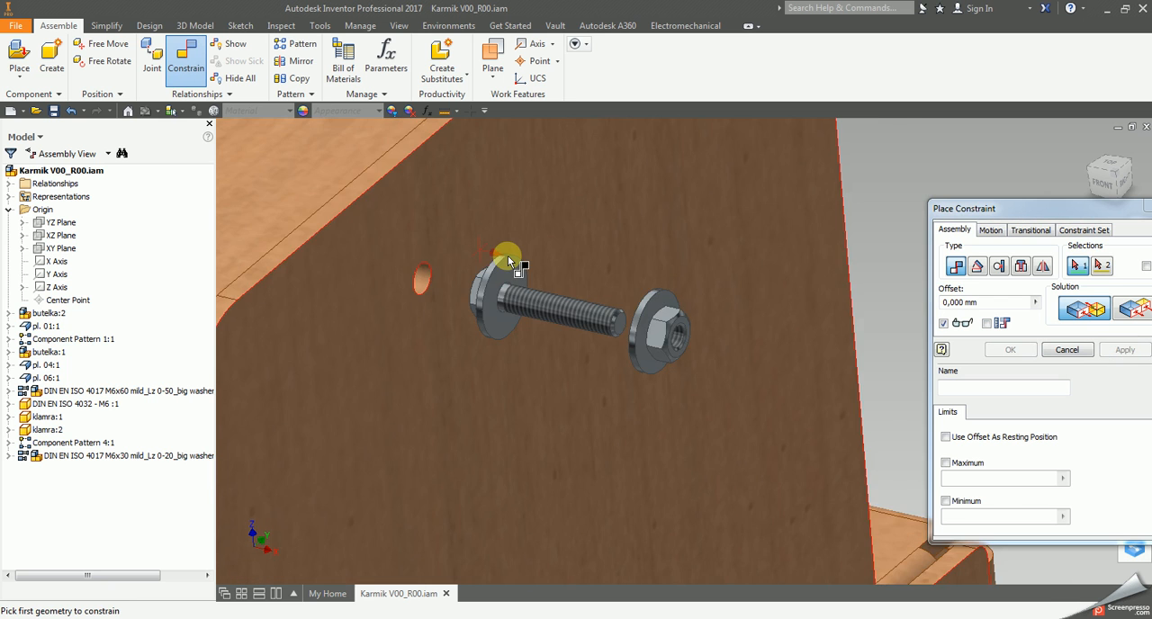
{"action": "scroll", "coordinate": [508, 261], "scroll_direction": "up", "scroll_amount": 2}
{"action": "scroll", "coordinate": [508, 261], "scroll_direction": "down", "scroll_amount": 3}
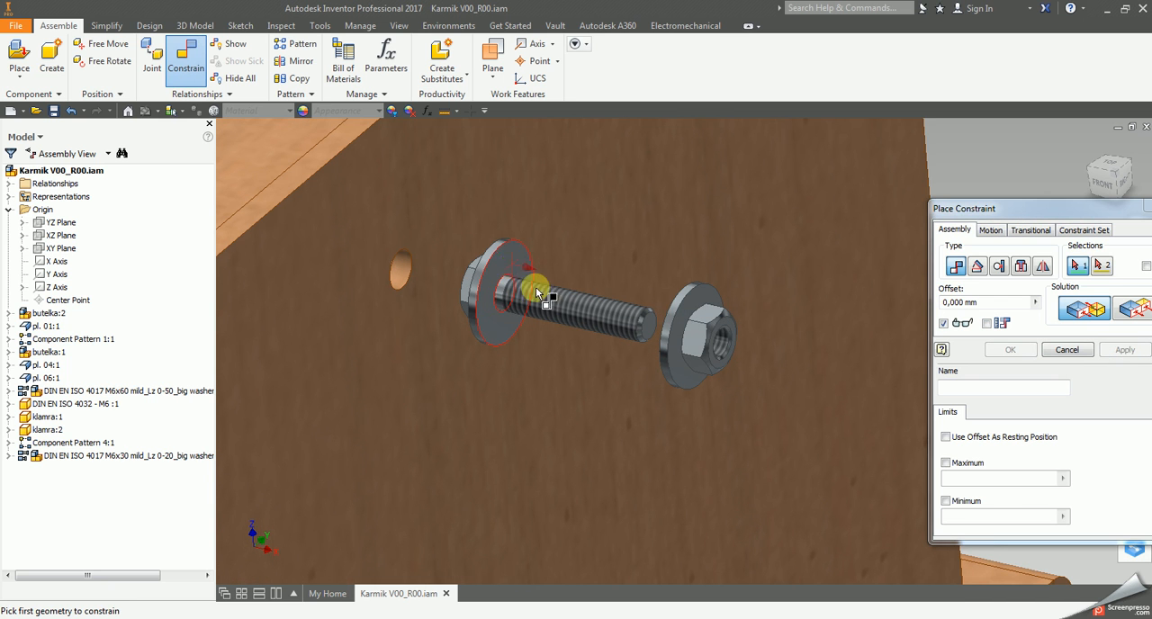
{"action": "middle_click_drag", "start_coordinate": [479, 174], "coordinate": [546, 235]}
{"action": "scroll", "coordinate": [545, 235], "scroll_direction": "up", "scroll_amount": 1}
{"action": "left_click", "coordinate": [578, 305]}
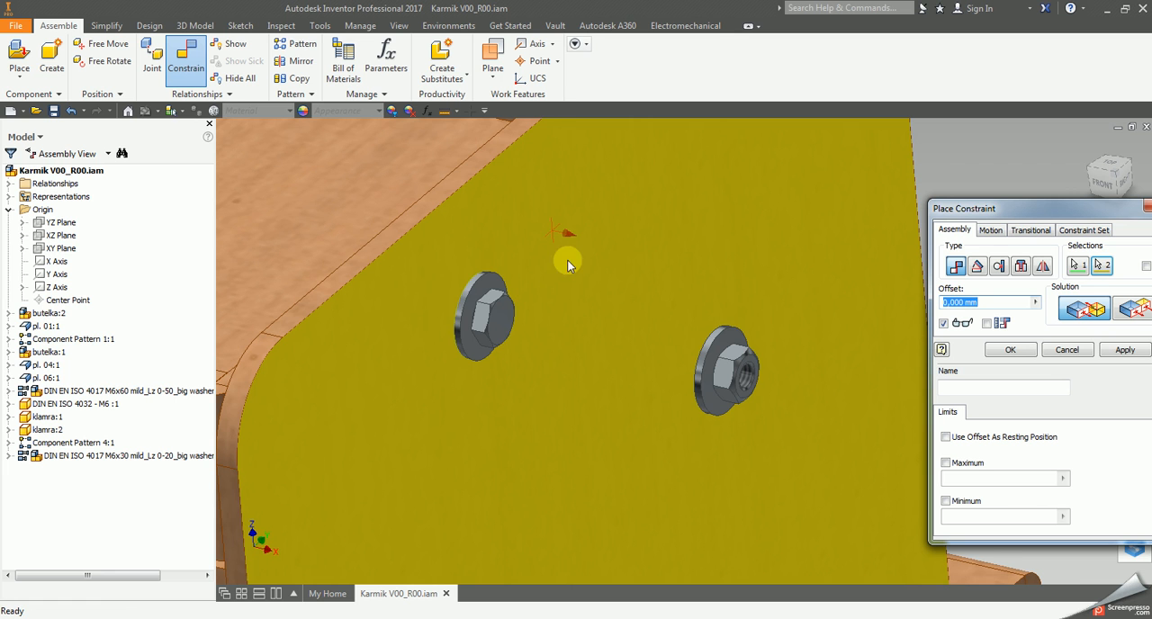
{"action": "scroll", "coordinate": [429, 241], "scroll_direction": "up", "scroll_amount": 4}
{"action": "scroll", "coordinate": [438, 257], "scroll_direction": "down", "scroll_amount": 2}
{"action": "scroll", "coordinate": [438, 258], "scroll_direction": "up", "scroll_amount": 2}
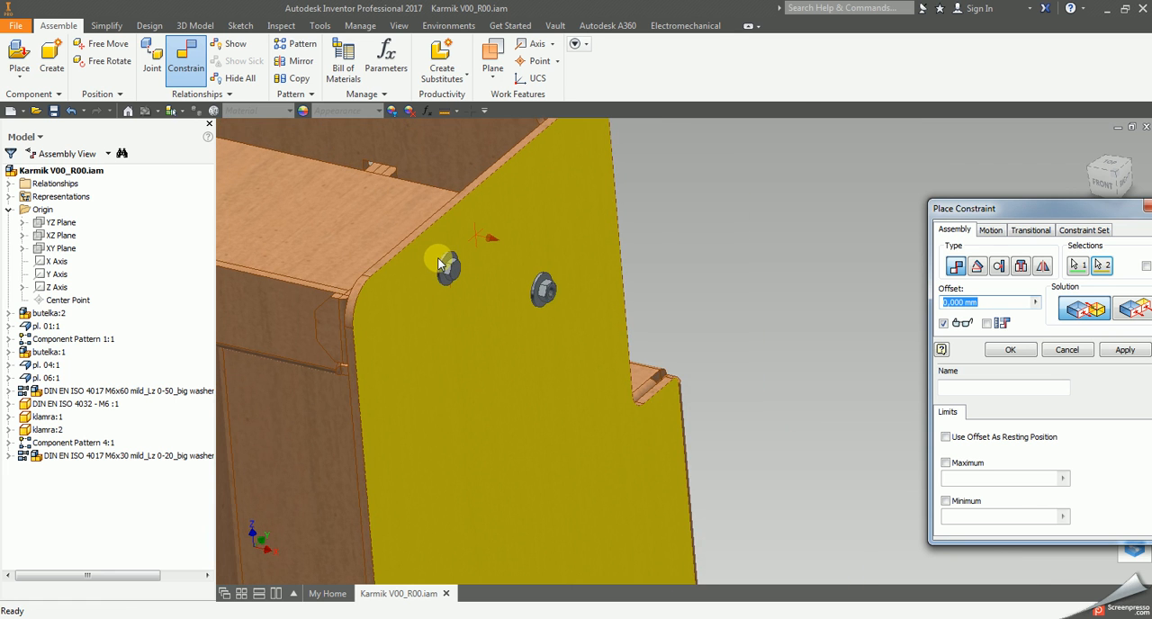
{"action": "left_click_drag", "start_coordinate": [999, 208], "coordinate": [750, 165]}
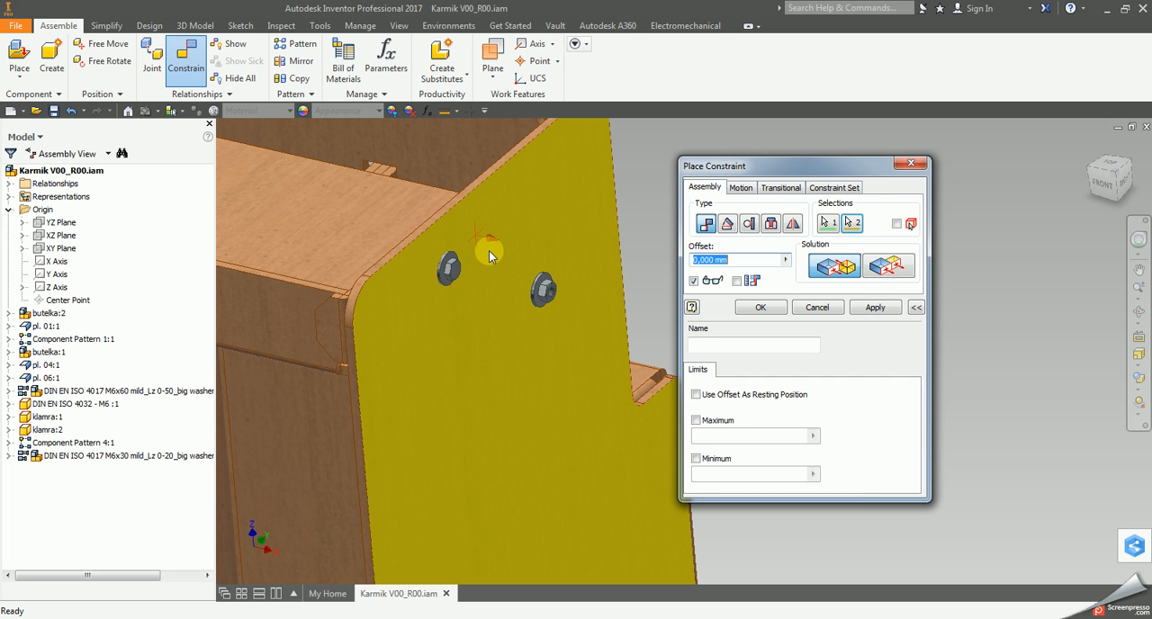
{"action": "left_click", "coordinate": [768, 309]}
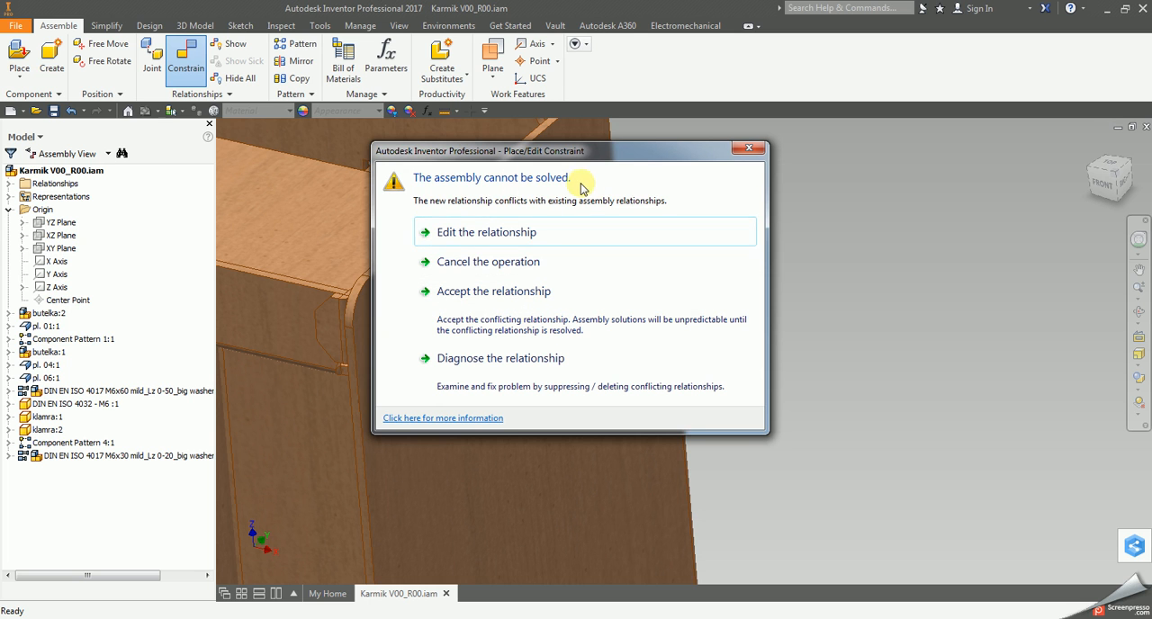
{"action": "left_click_drag", "start_coordinate": [569, 153], "coordinate": [876, 165]}
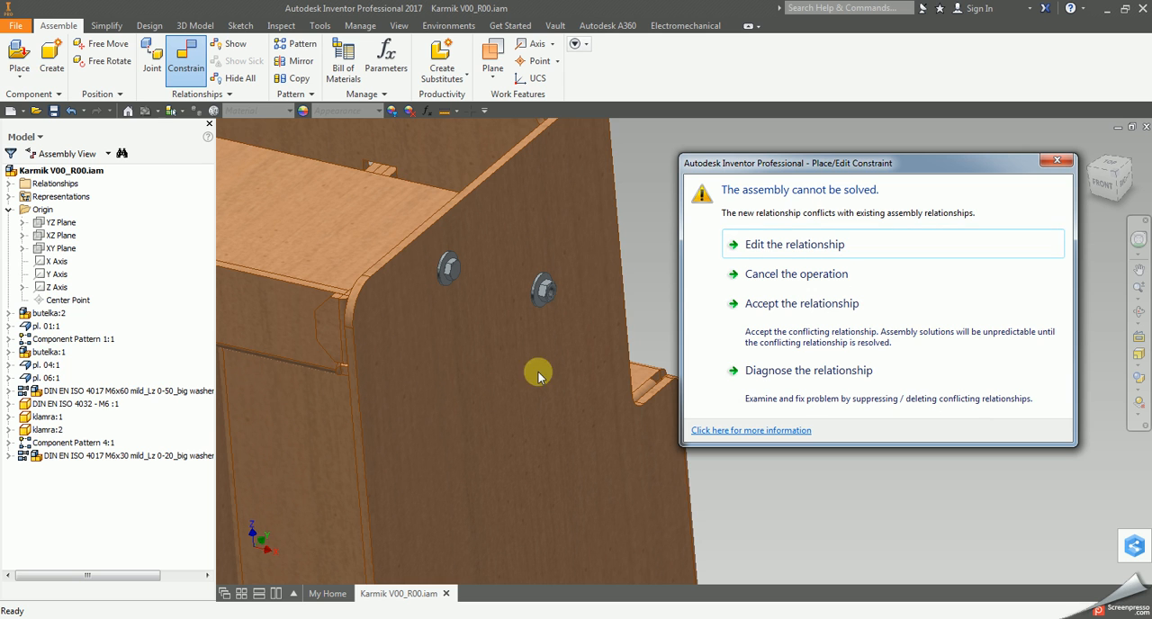
{"action": "left_click", "coordinate": [795, 306]}
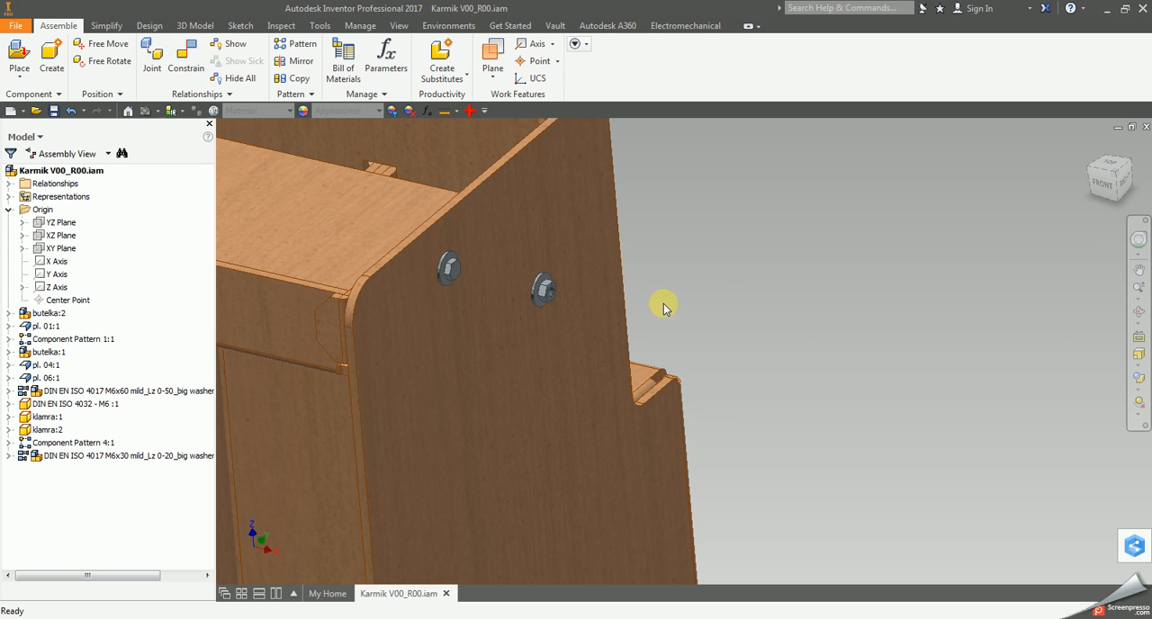
Review the main assembly's relationship problem in Design Doctor without treating it.
{"action": "left_click", "coordinate": [468, 114]}
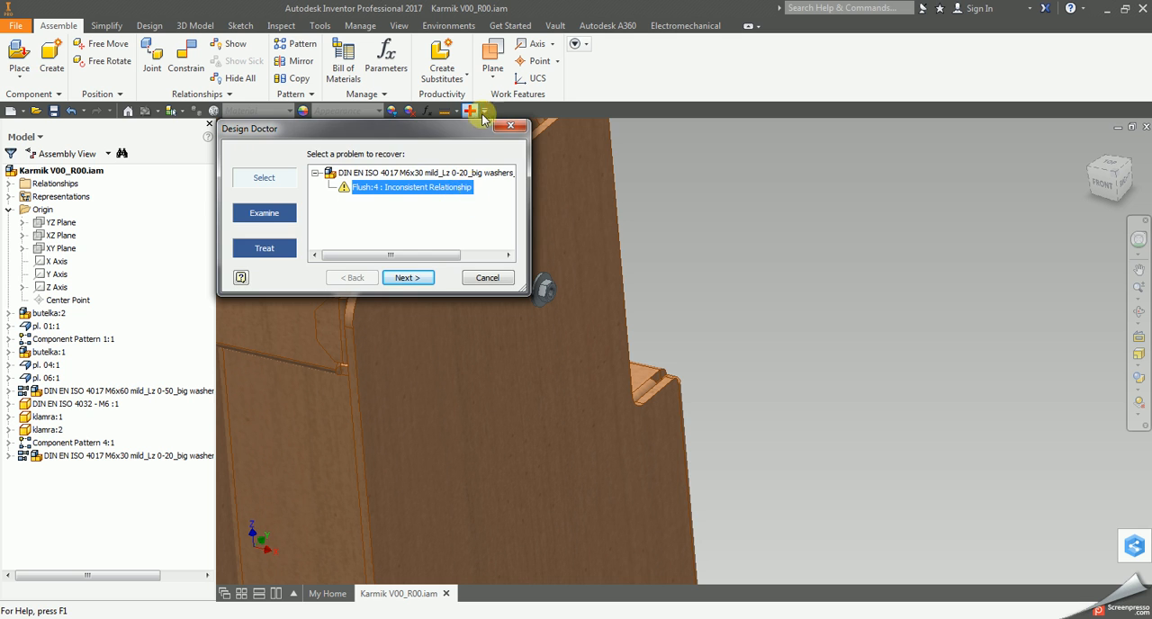
{"action": "left_click", "coordinate": [510, 125]}
{"action": "left_click", "coordinate": [659, 237]}
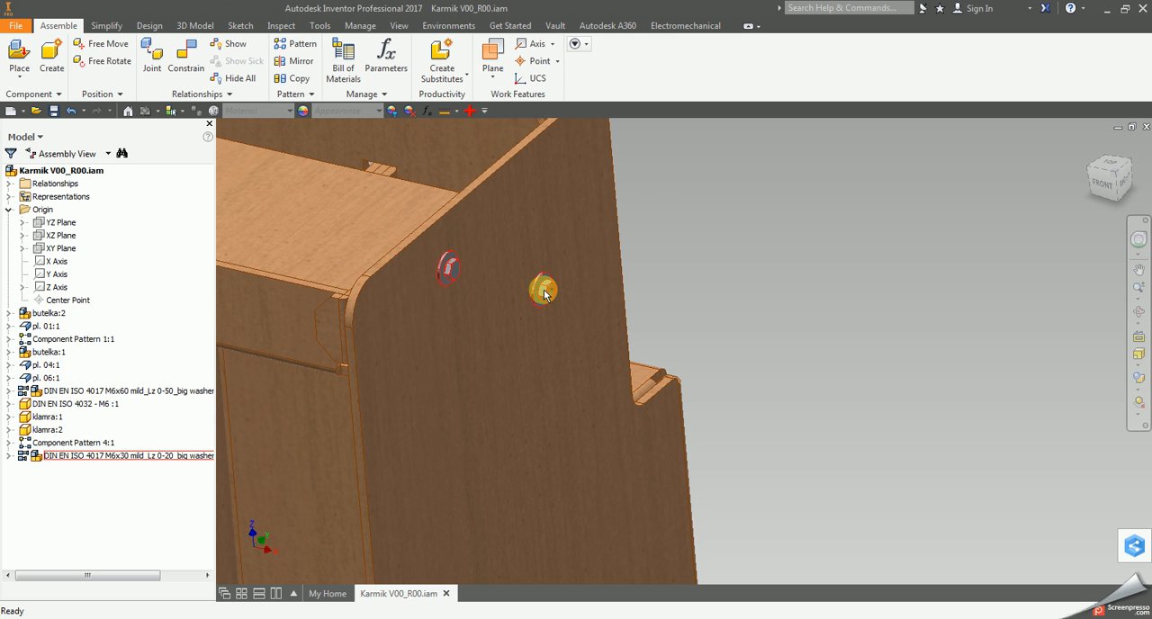
Expand the M6x30 bolt subassembly in the model tree and examine the Flush:4 relationship under washer DIN 9021 6,4:1.
{"action": "left_click", "coordinate": [563, 311]}
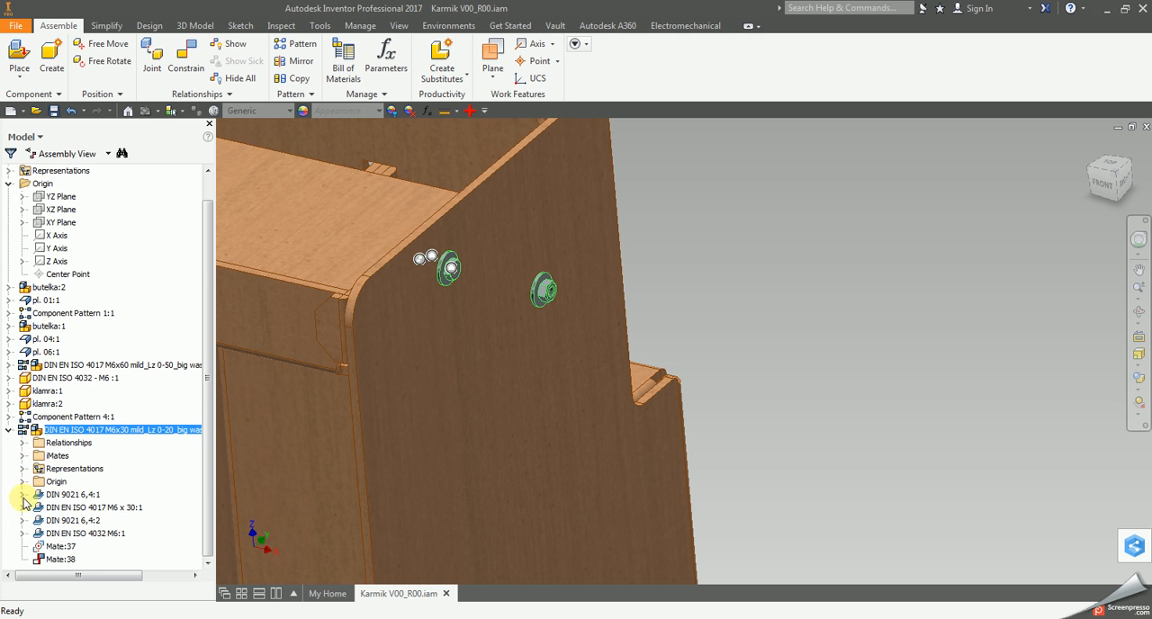
{"action": "left_click", "coordinate": [23, 508]}
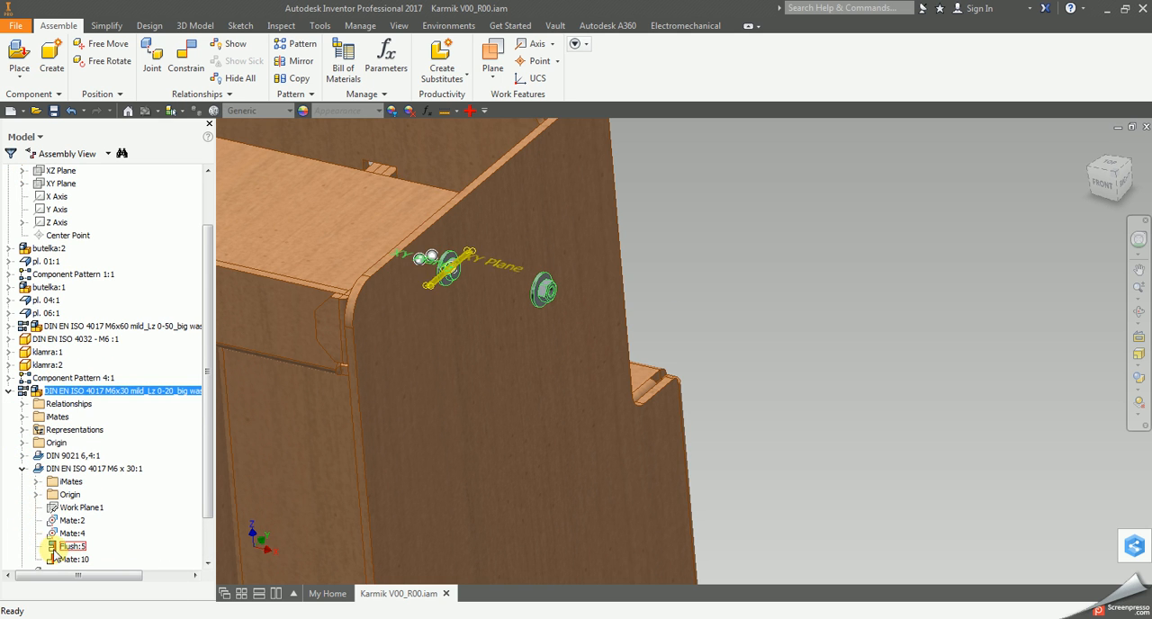
{"action": "left_click", "coordinate": [23, 468]}
{"action": "left_click", "coordinate": [24, 501]}
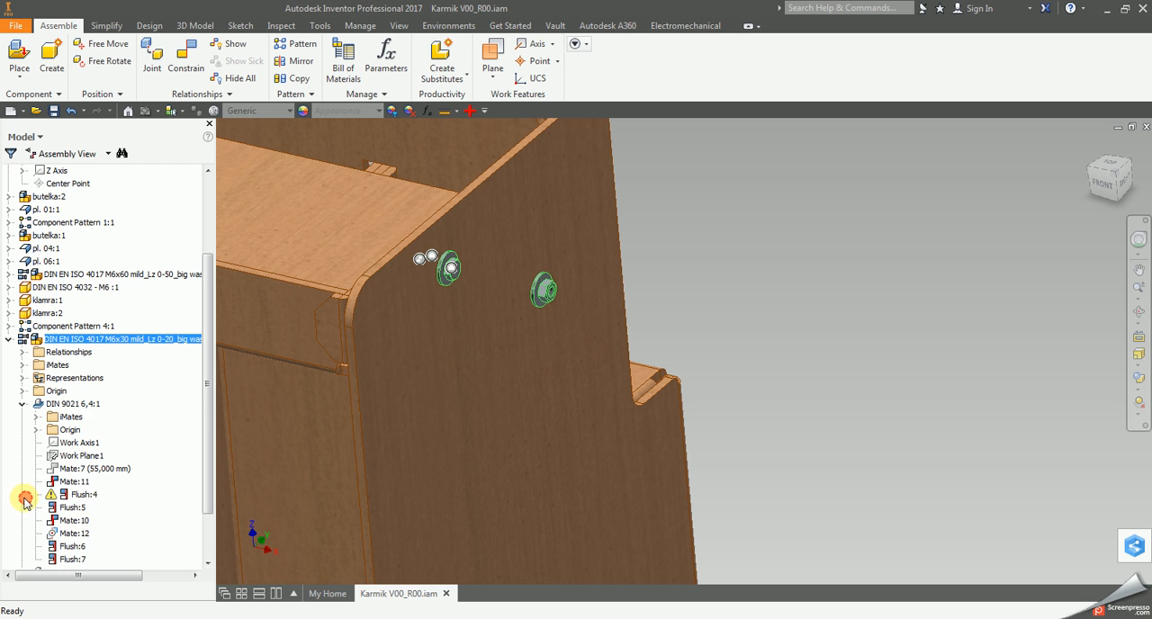
{"action": "left_click", "coordinate": [82, 494]}
{"action": "scroll", "coordinate": [72, 459], "scroll_direction": "down", "scroll_amount": 2}
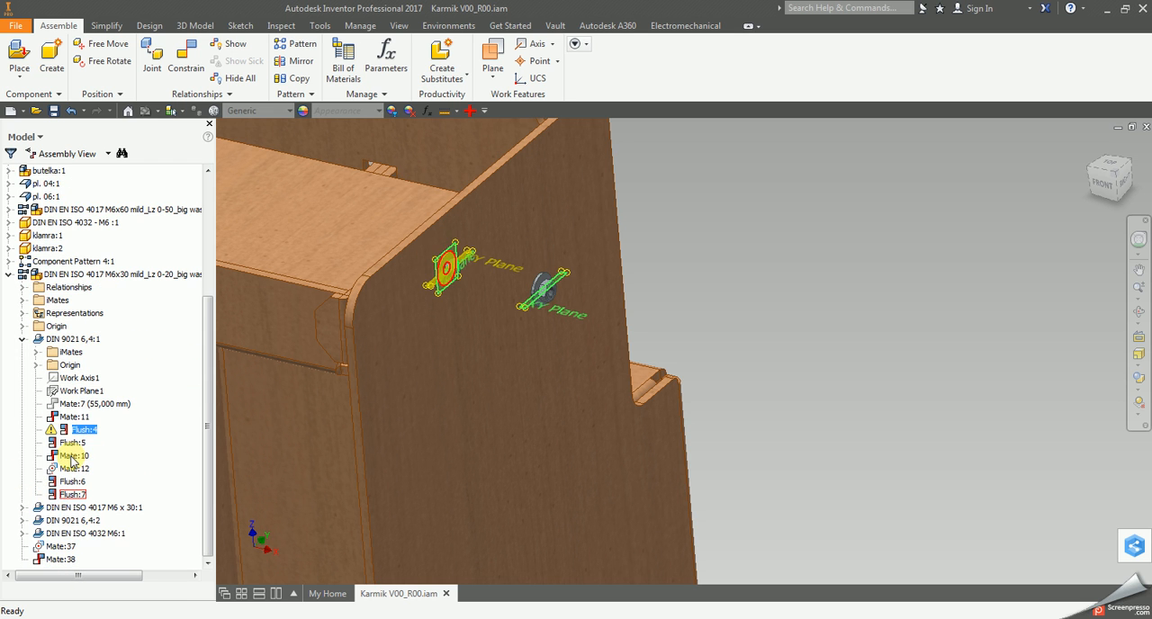
{"action": "left_click", "coordinate": [86, 431]}
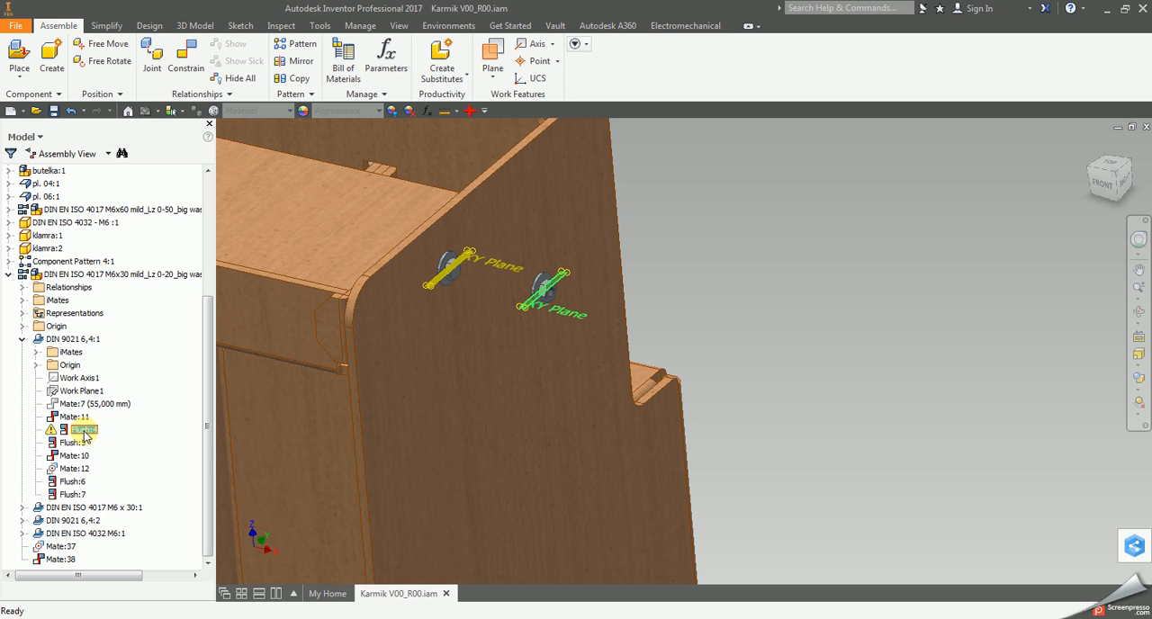
{"action": "left_click", "coordinate": [726, 306]}
{"action": "middle_click_drag", "start_coordinate": [673, 313], "coordinate": [734, 335]}
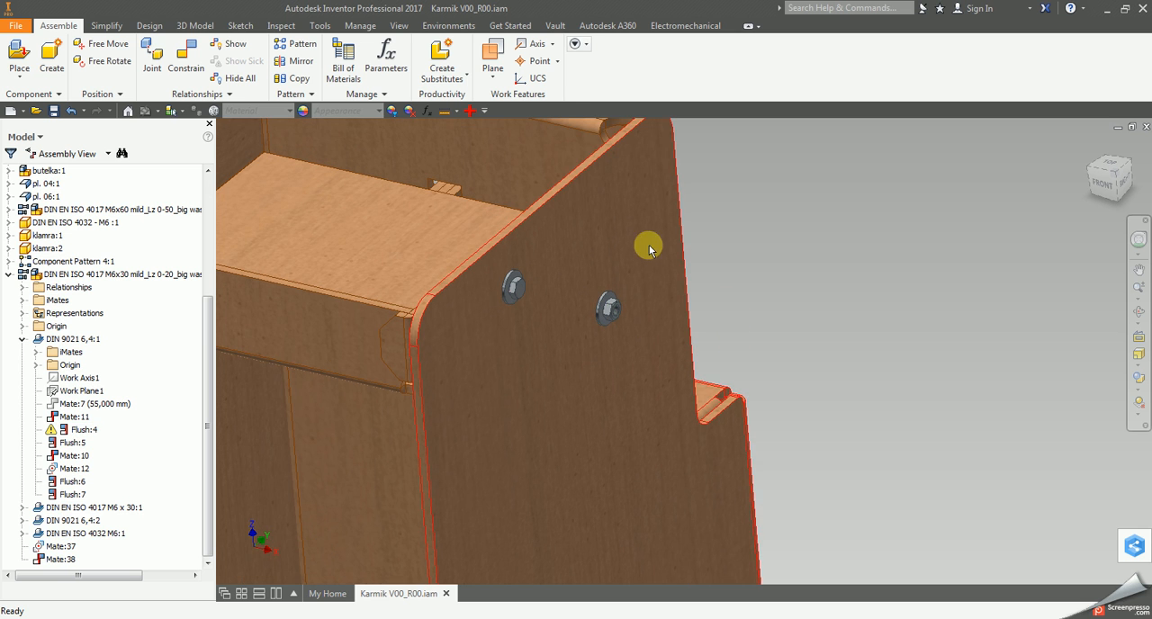
{"action": "middle_click_drag", "start_coordinate": [654, 181], "coordinate": [679, 273]}
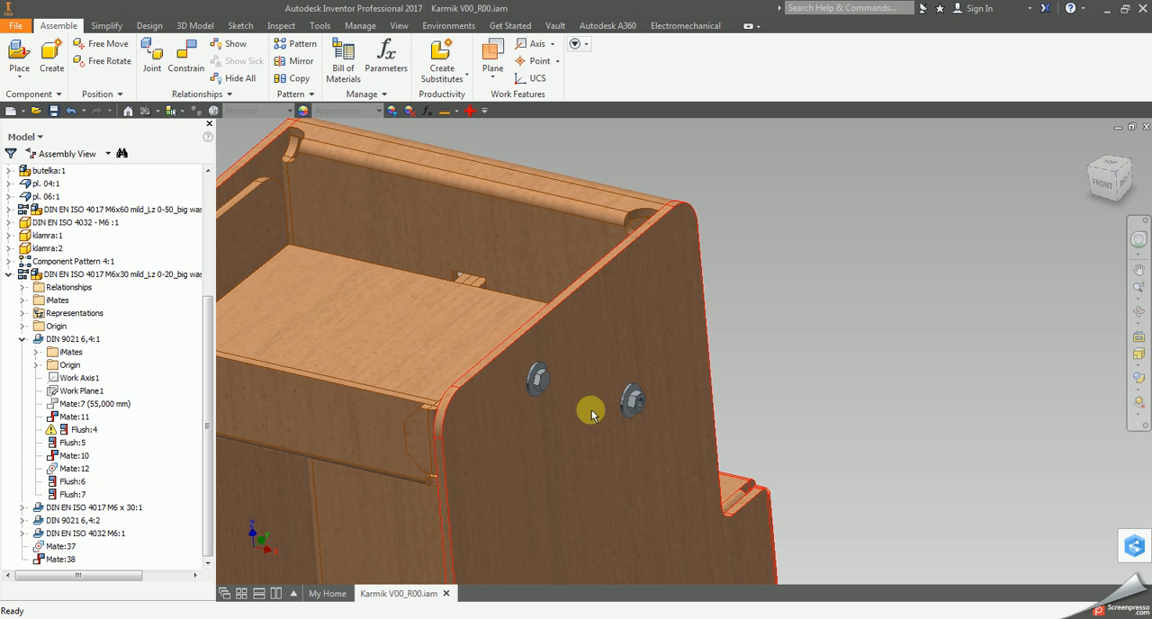
{"action": "left_click", "coordinate": [91, 436]}
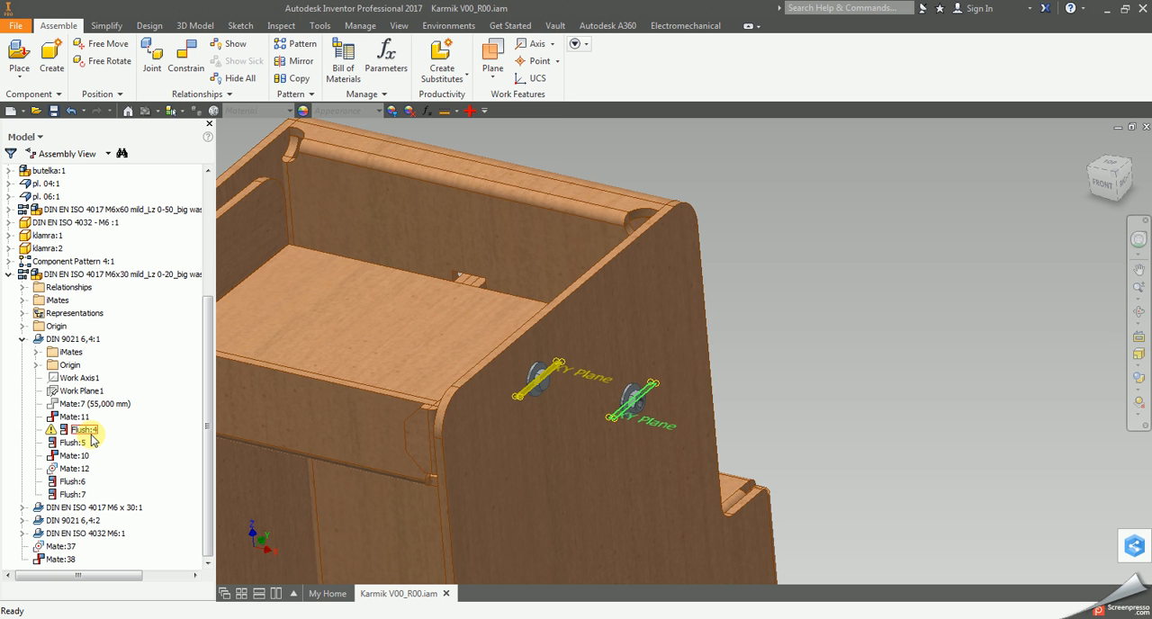
{"action": "left_click", "coordinate": [738, 266]}
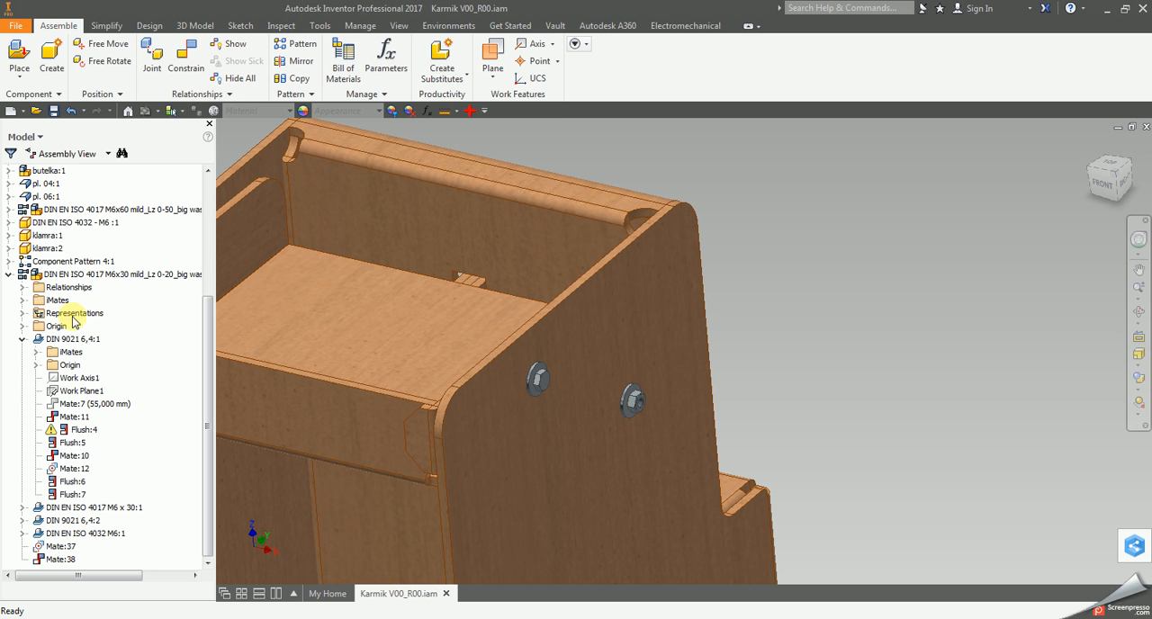
Open the M6x30 bolt subassembly in its own window and review its Flush:4 problem in Design Doctor.
{"action": "left_click", "coordinate": [73, 278]}
{"action": "right_click", "coordinate": [73, 279]}
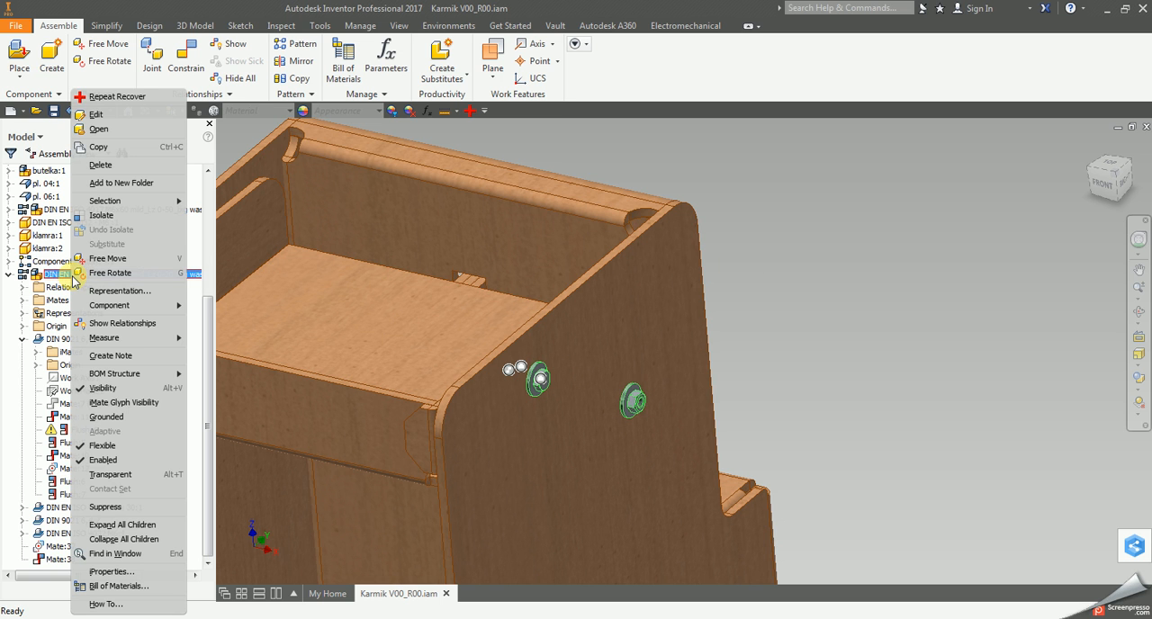
{"action": "left_click", "coordinate": [99, 130]}
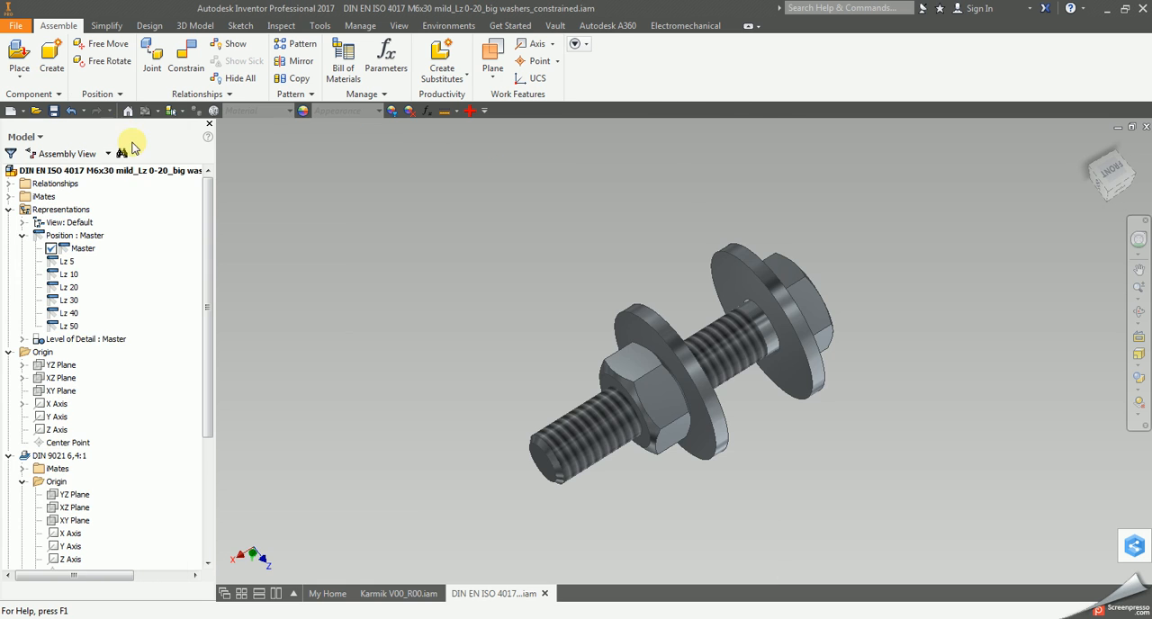
{"action": "left_click", "coordinate": [470, 111]}
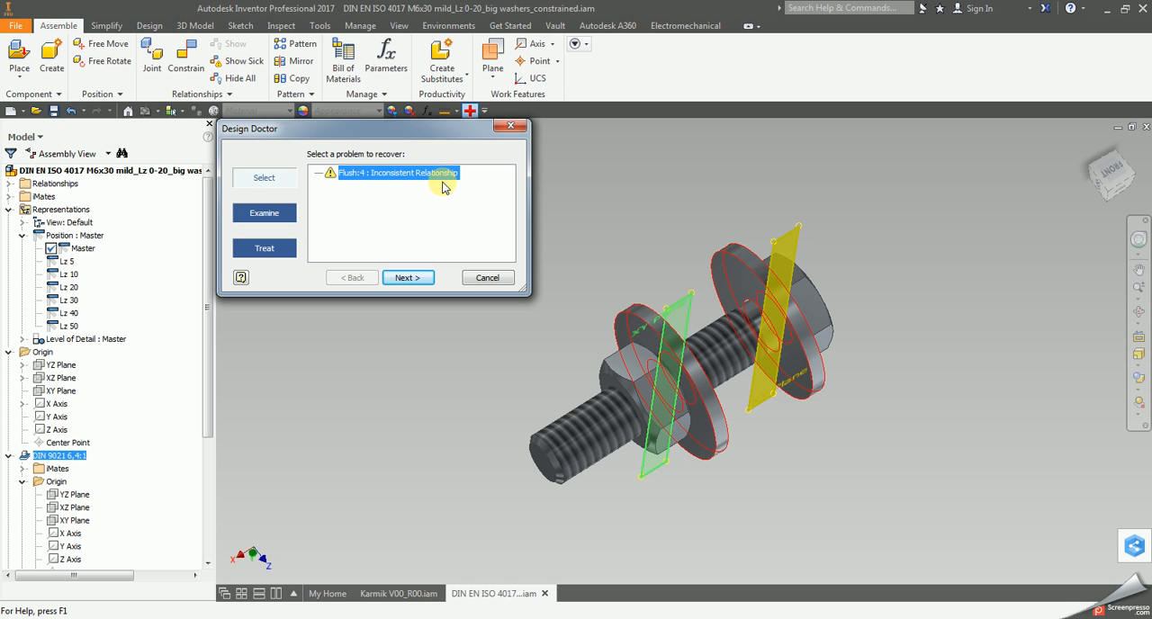
{"action": "left_click", "coordinate": [510, 129]}
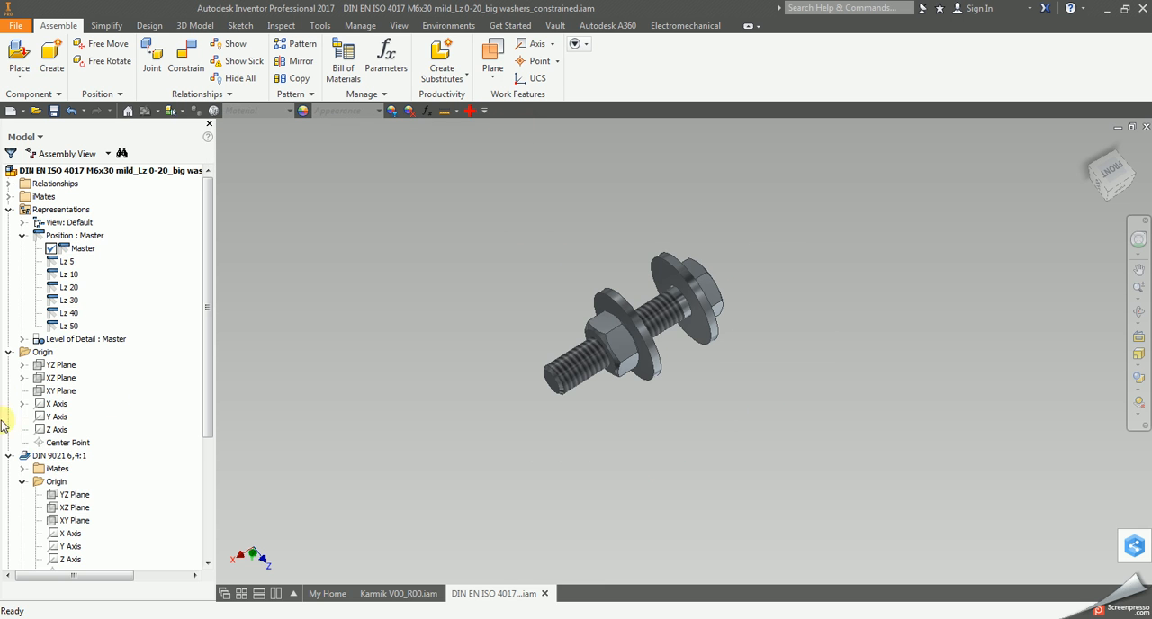
Collapse the expanded branches of the bolt subassembly and find the Flush:4 relationship under washer DIN 9021 6,4:2.
{"action": "left_click", "coordinate": [10, 352]}
{"action": "left_click", "coordinate": [10, 366]}
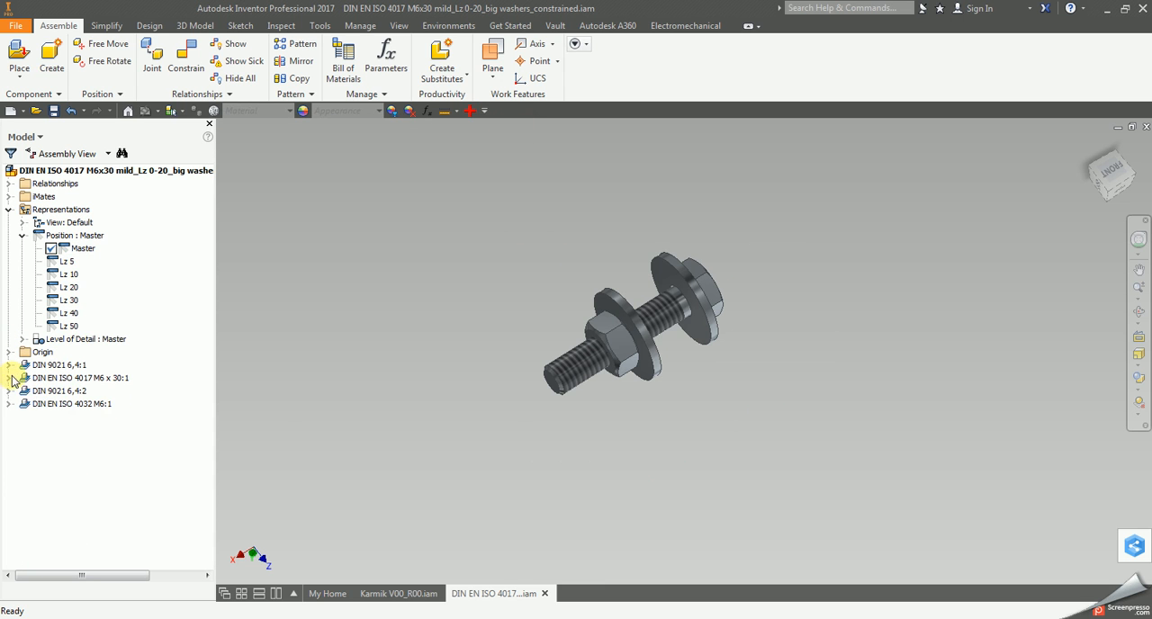
{"action": "left_click", "coordinate": [9, 379]}
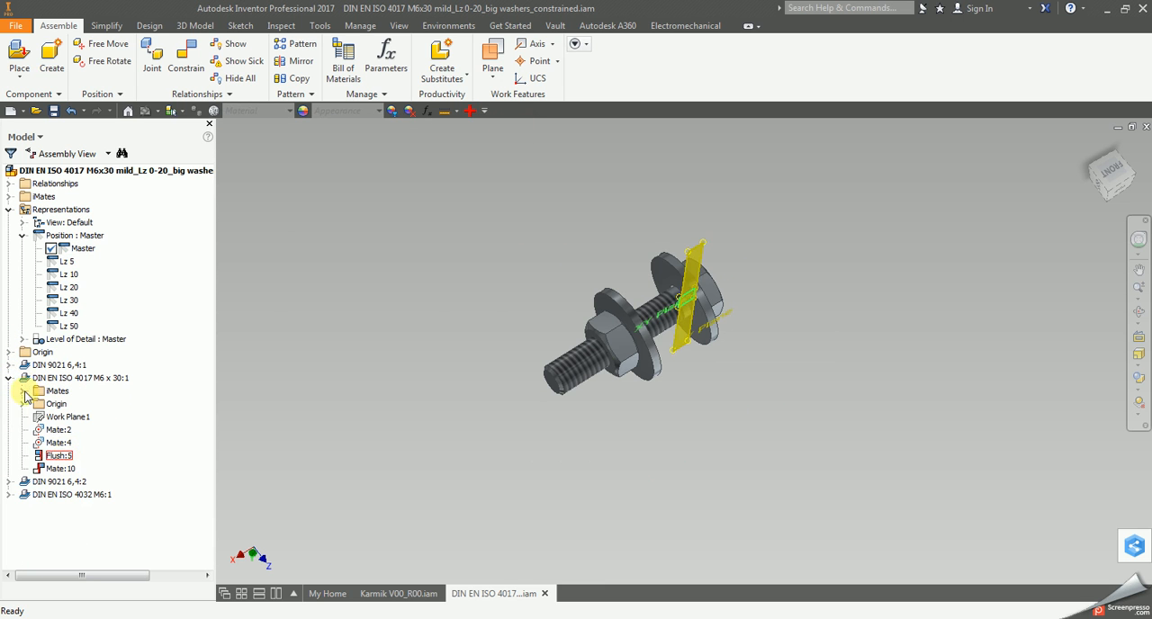
{"action": "left_click", "coordinate": [9, 379]}
{"action": "left_click", "coordinate": [9, 391]}
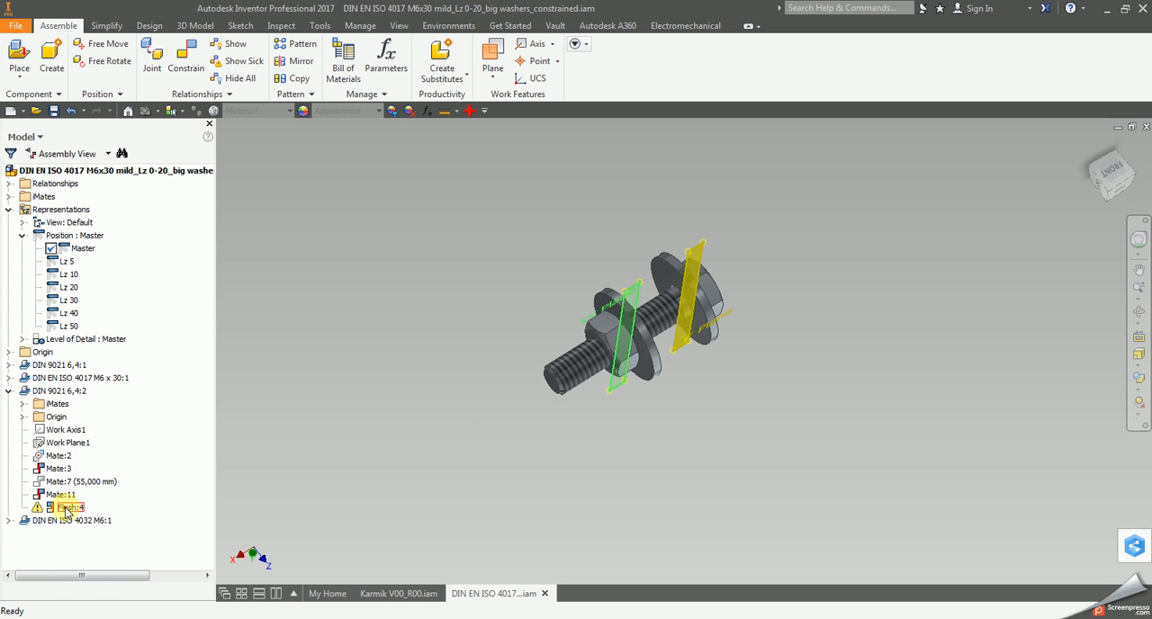
{"action": "left_click", "coordinate": [64, 510]}
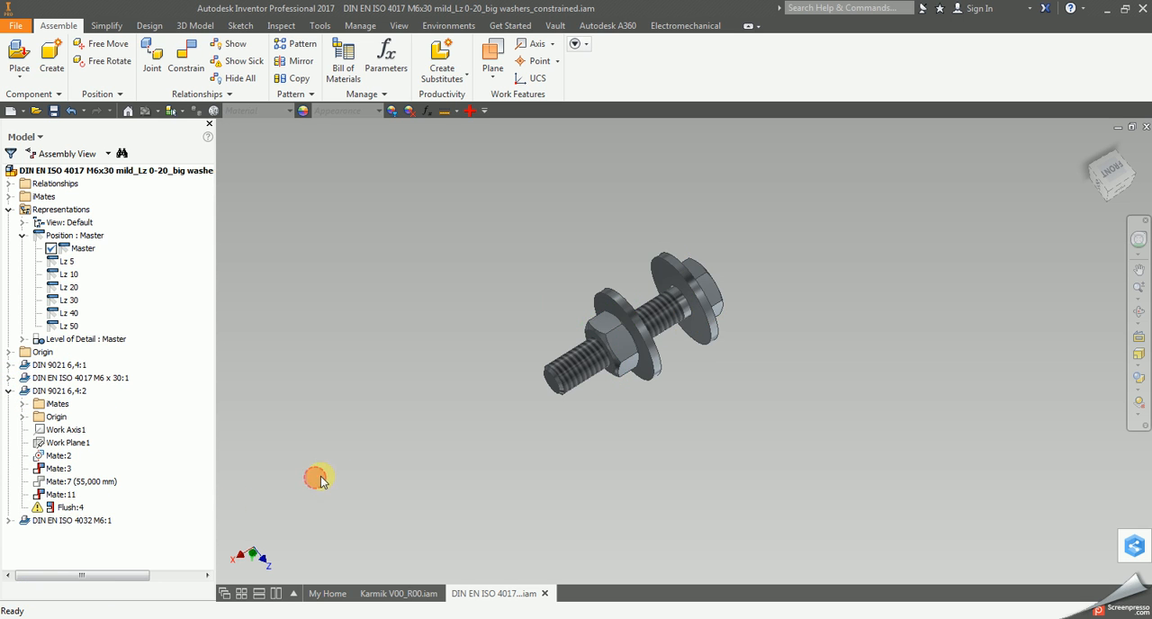
Run Design Doctor's Diagnose treatment on Flush:4 and place the Relationship Conflict Analysis window clear of the bolt.
{"action": "left_click", "coordinate": [470, 111]}
{"action": "left_click", "coordinate": [410, 278]}
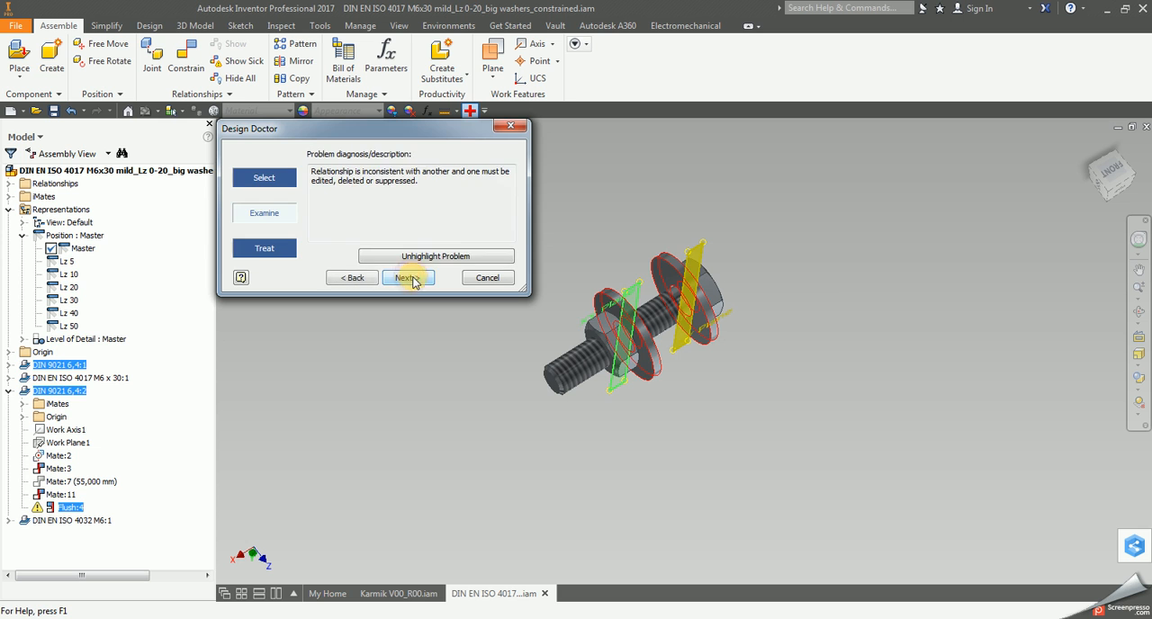
{"action": "left_click", "coordinate": [410, 278]}
{"action": "left_click", "coordinate": [325, 209]}
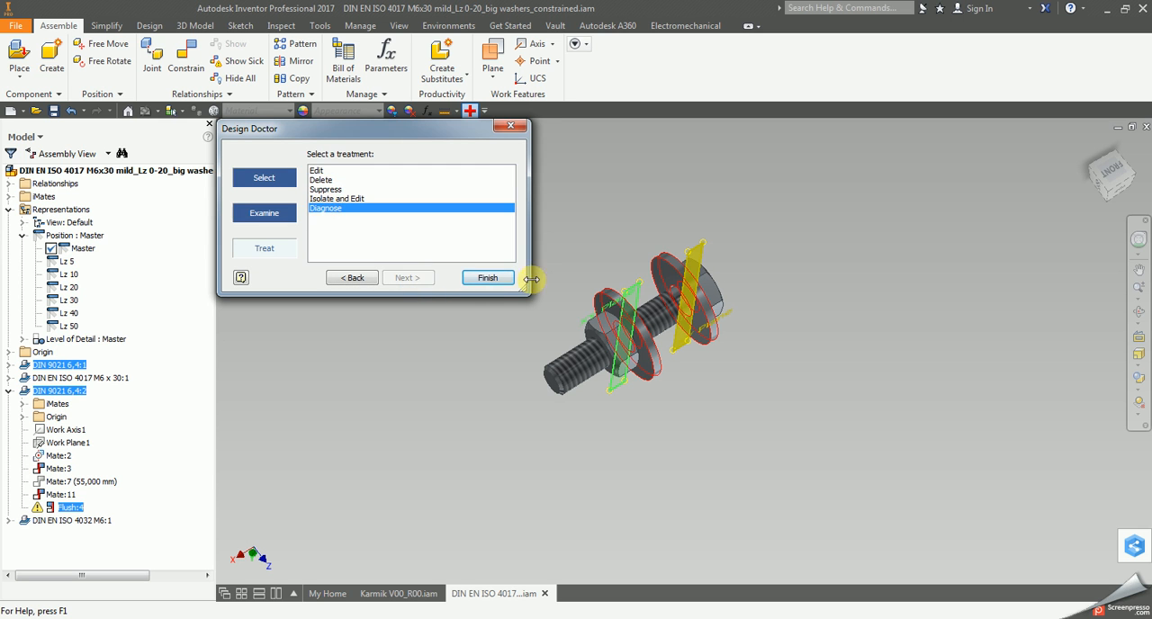
{"action": "left_click", "coordinate": [489, 278]}
{"action": "left_click_drag", "start_coordinate": [493, 249], "coordinate": [589, 270]}
{"action": "left_click_drag", "start_coordinate": [391, 128], "coordinate": [960, 130]}
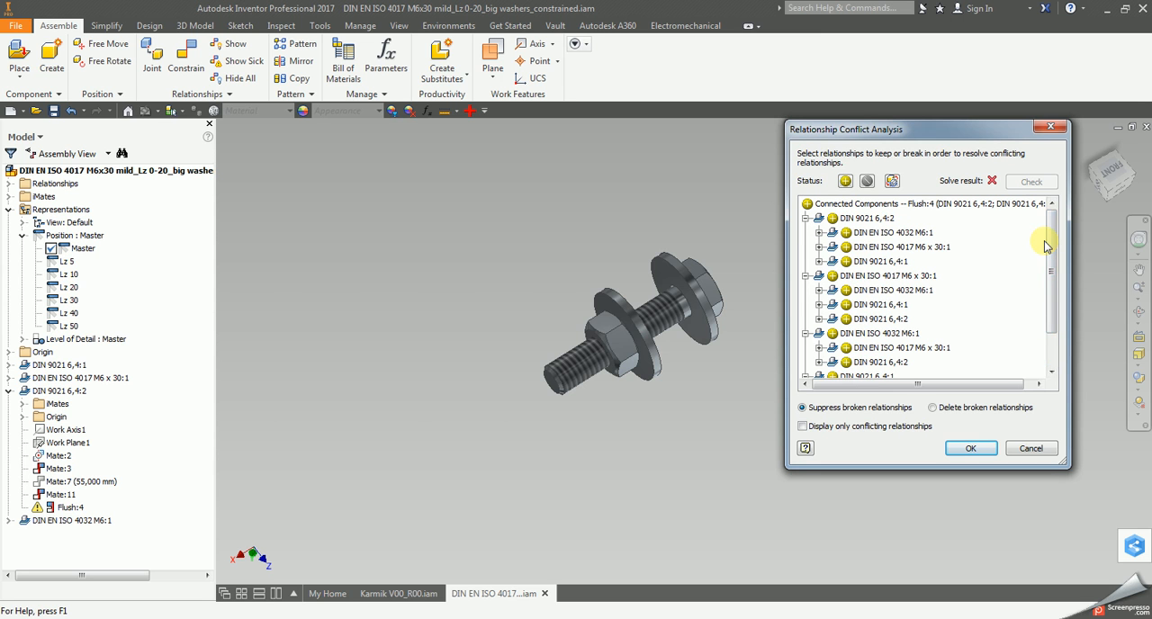
{"action": "mouse_move", "coordinate": [1050, 250]}
{"action": "left_mouse_down"}
{"action": "mouse_move", "coordinate": [1042, 314]}
{"action": "mouse_move", "coordinate": [1065, 248]}
{"action": "left_mouse_up"}
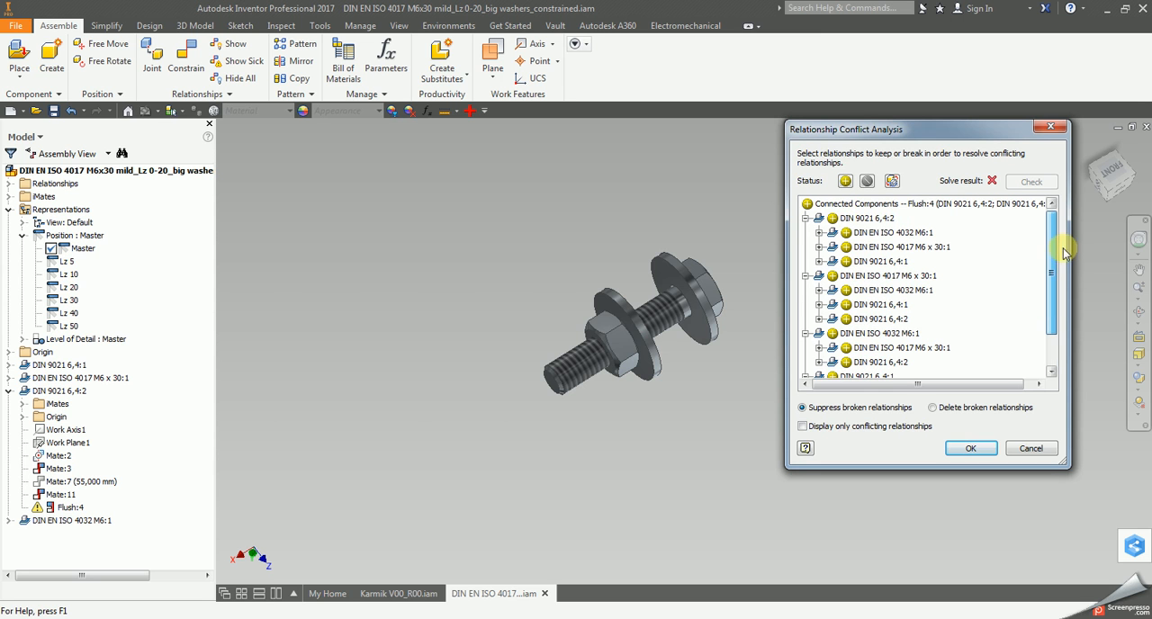
Test the solve with Mate:3 broken between washer DIN 9021 6,4:2 and nut DIN EN ISO 4032 M6:1, and restore it.
{"action": "left_click", "coordinate": [833, 218]}
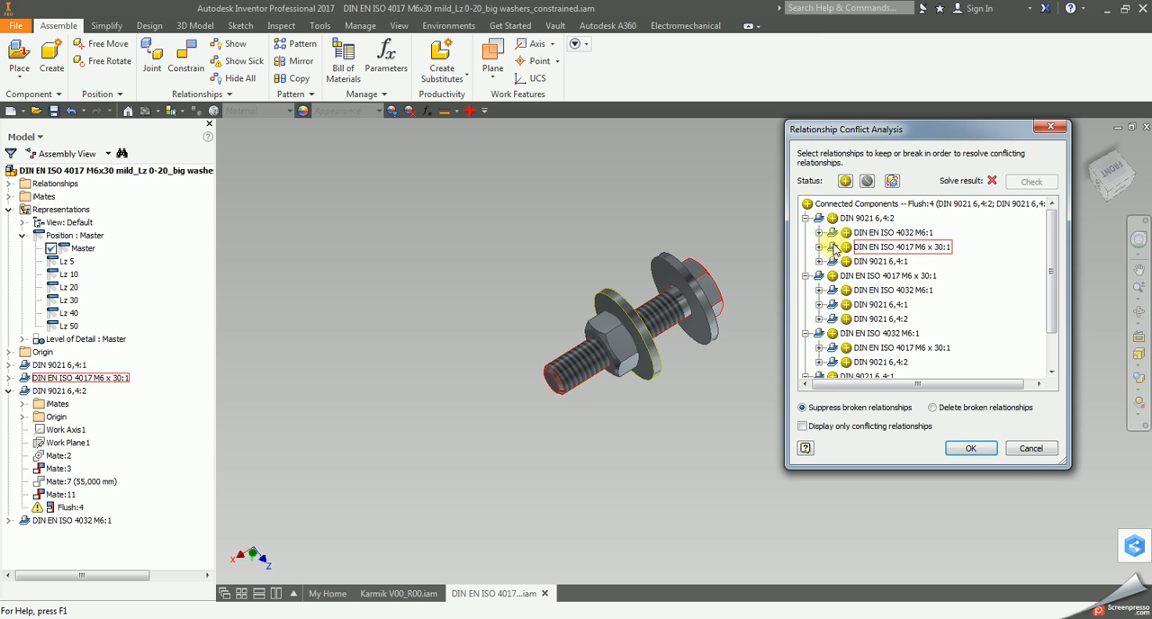
{"action": "left_click", "coordinate": [820, 233]}
{"action": "left_click", "coordinate": [859, 247]}
{"action": "left_click", "coordinate": [1027, 183]}
{"action": "left_click", "coordinate": [859, 247]}
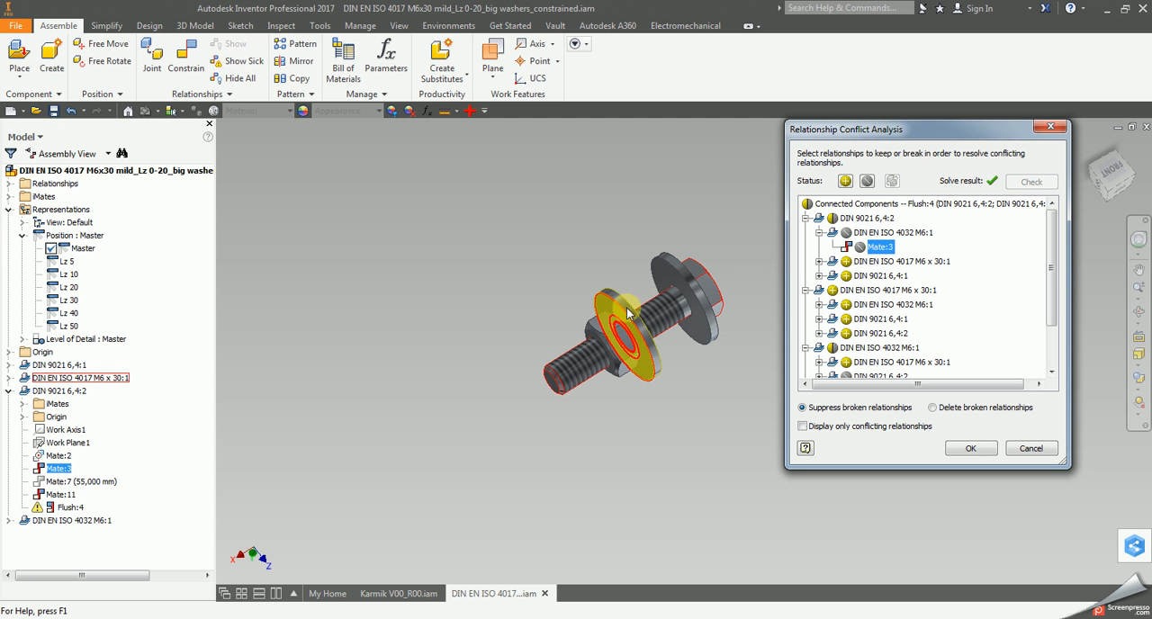
{"action": "left_click", "coordinate": [860, 247]}
Test the solve with Mate:2 broken between washer DIN 9021 6,4:2 and the M6 x 30 bolt, and restore it.
{"action": "left_click", "coordinate": [819, 261]}
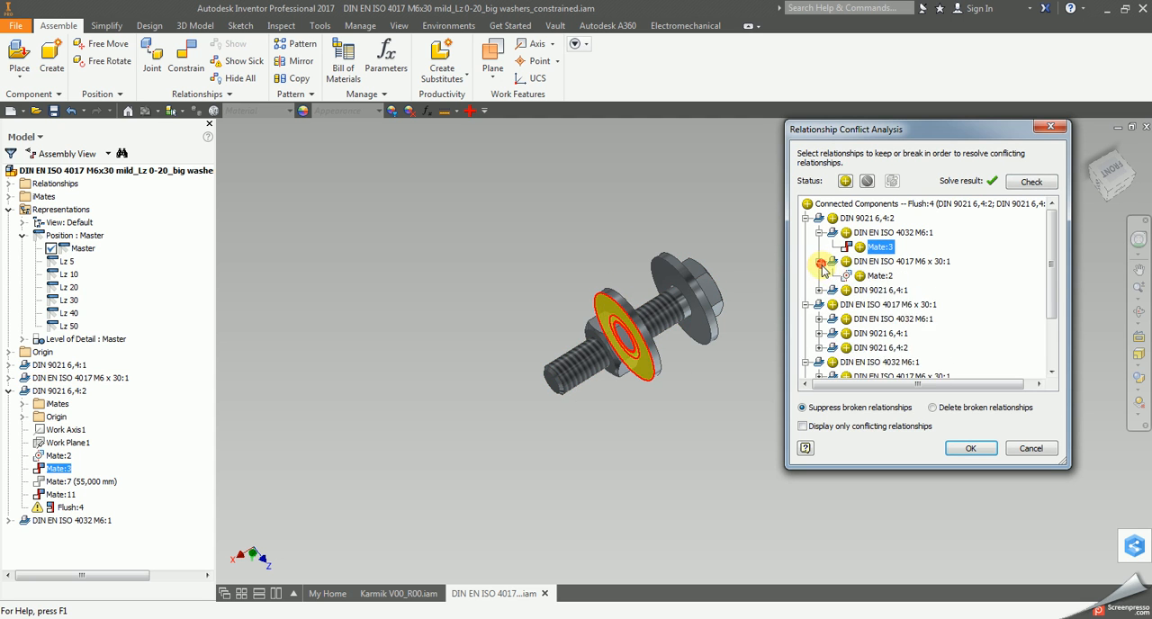
{"action": "left_click", "coordinate": [860, 276]}
{"action": "left_click", "coordinate": [1031, 182]}
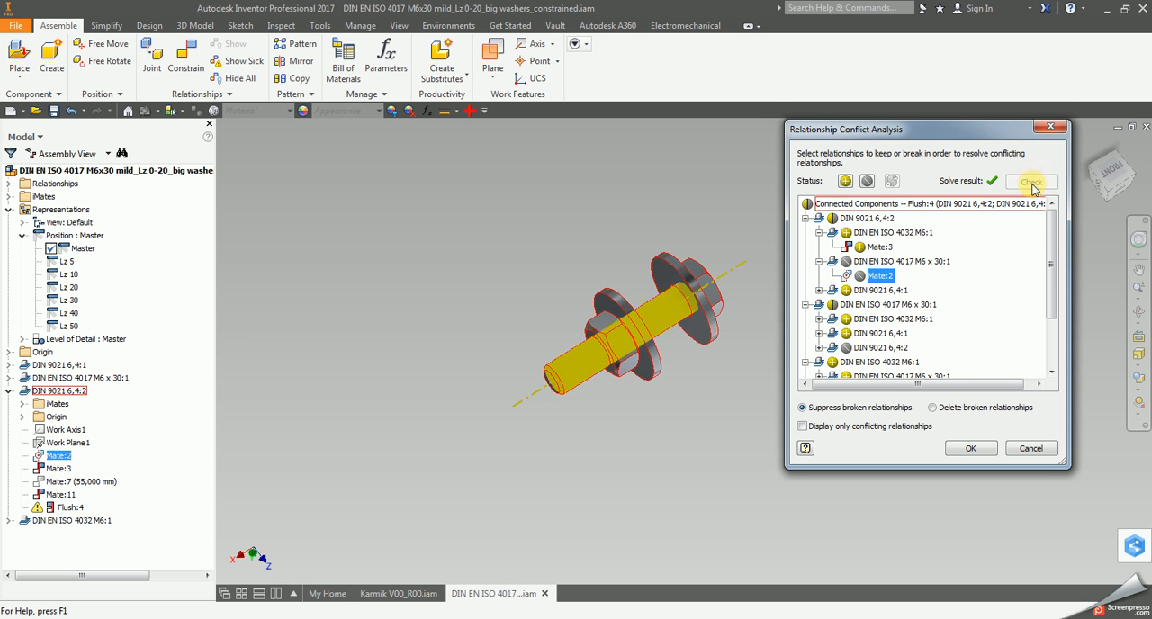
{"action": "left_click", "coordinate": [860, 276]}
{"action": "left_click", "coordinate": [820, 261]}
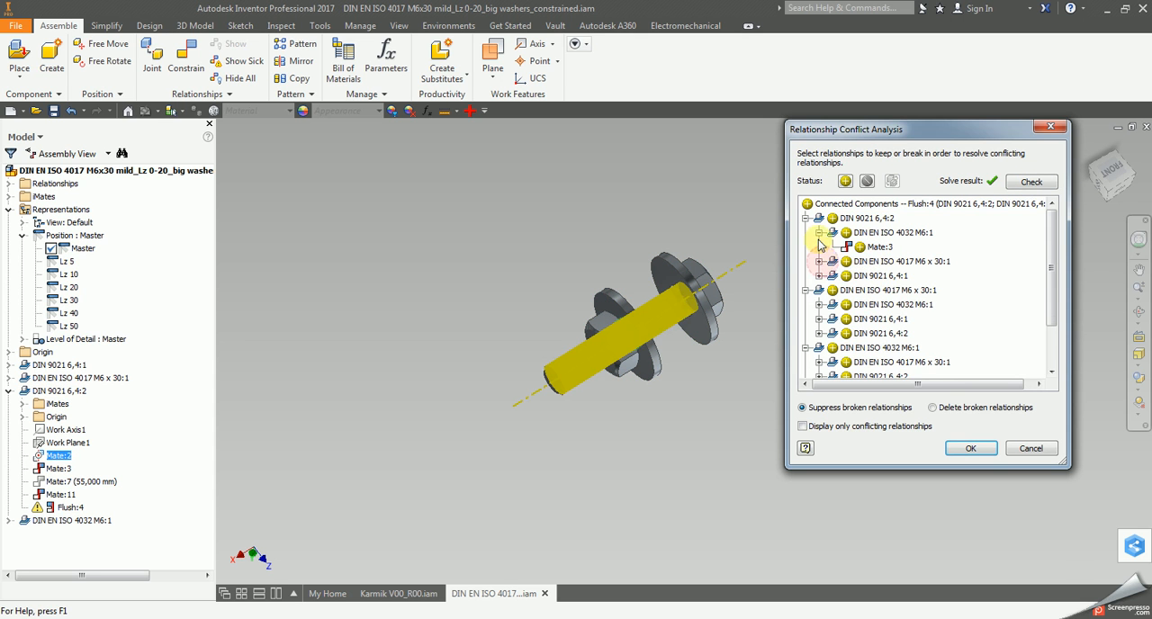
Test breaking Mate:11 instead of Flush:4 between the two washers, restore it and close the conflict analysis without applying changes.
{"action": "left_click", "coordinate": [819, 262]}
{"action": "left_click", "coordinate": [859, 275]}
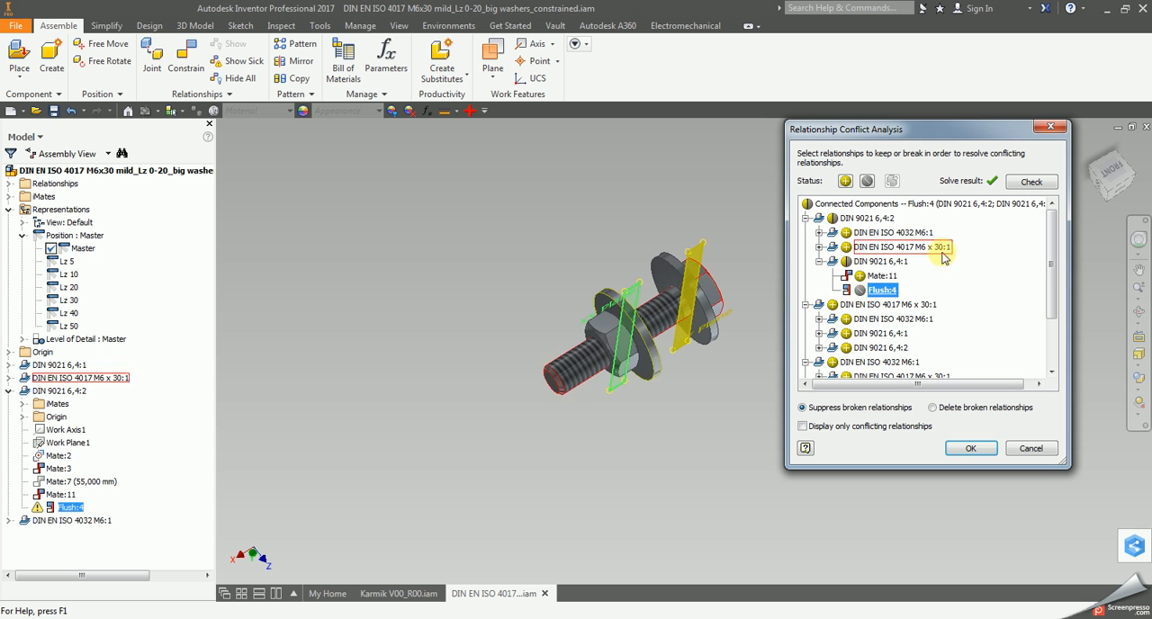
{"action": "left_click", "coordinate": [1029, 182]}
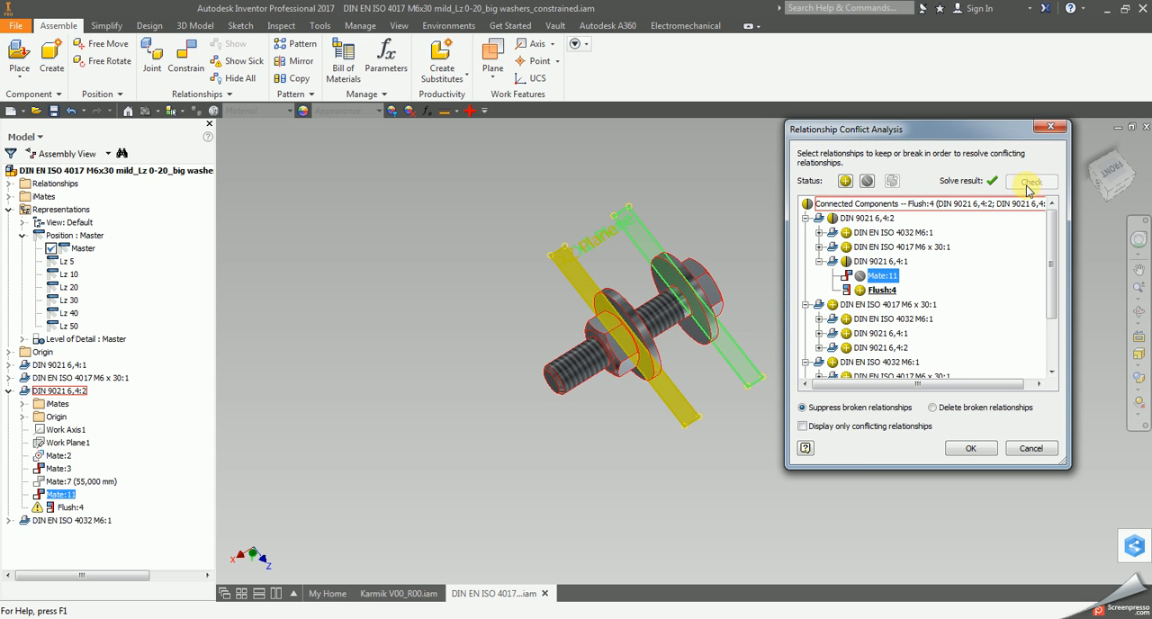
{"action": "left_click", "coordinate": [860, 276]}
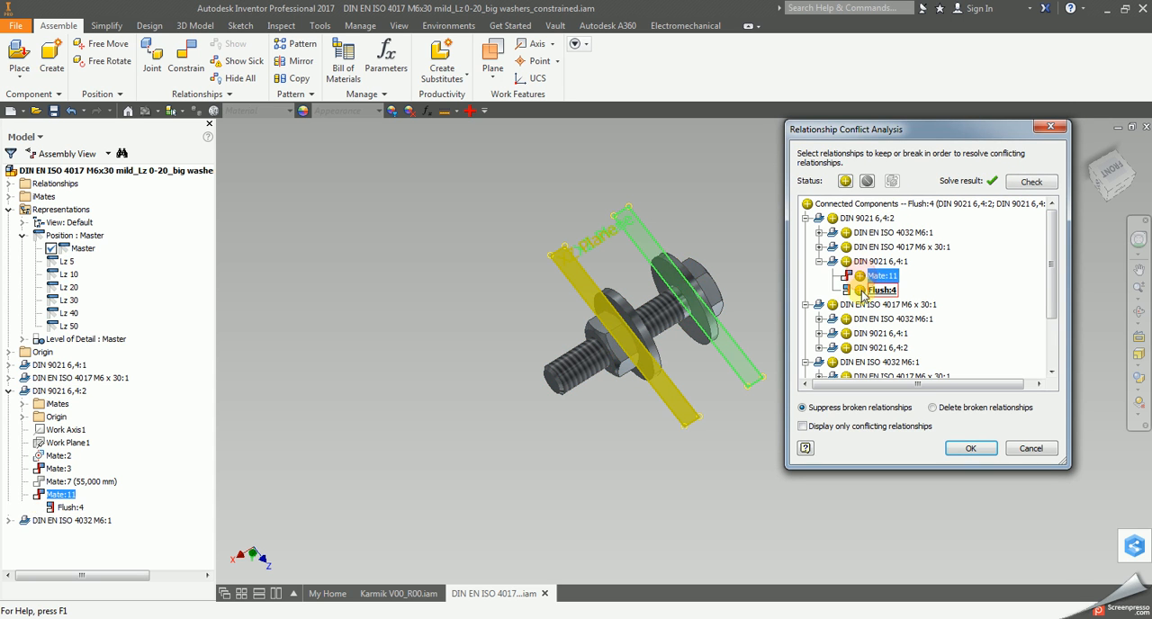
{"action": "left_click", "coordinate": [819, 261]}
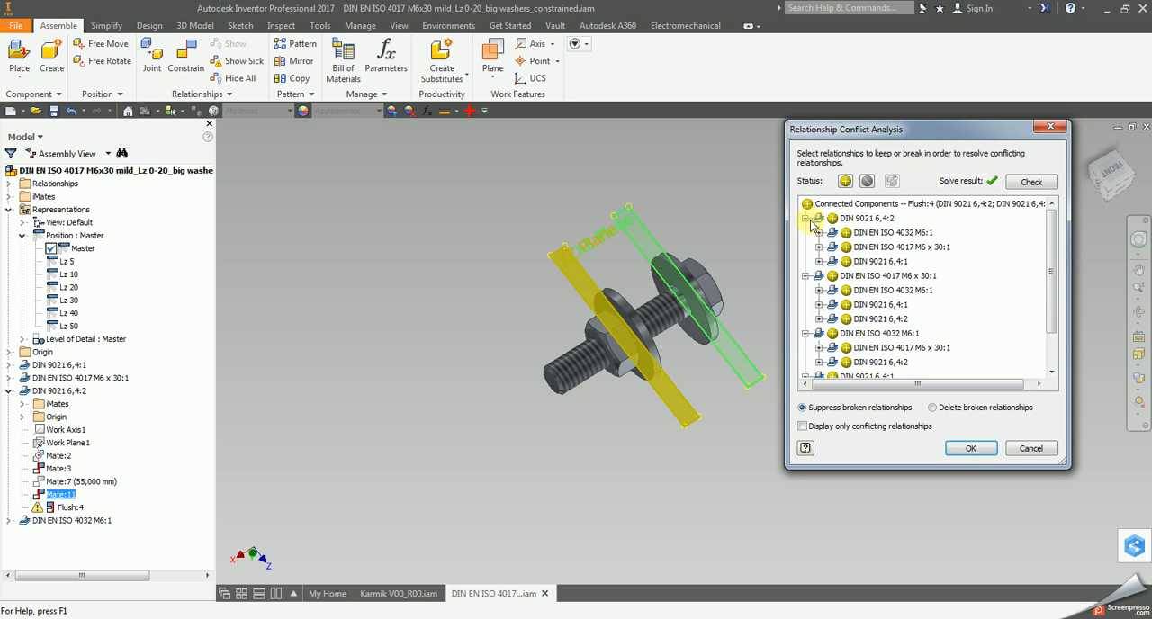
{"action": "left_click", "coordinate": [819, 218]}
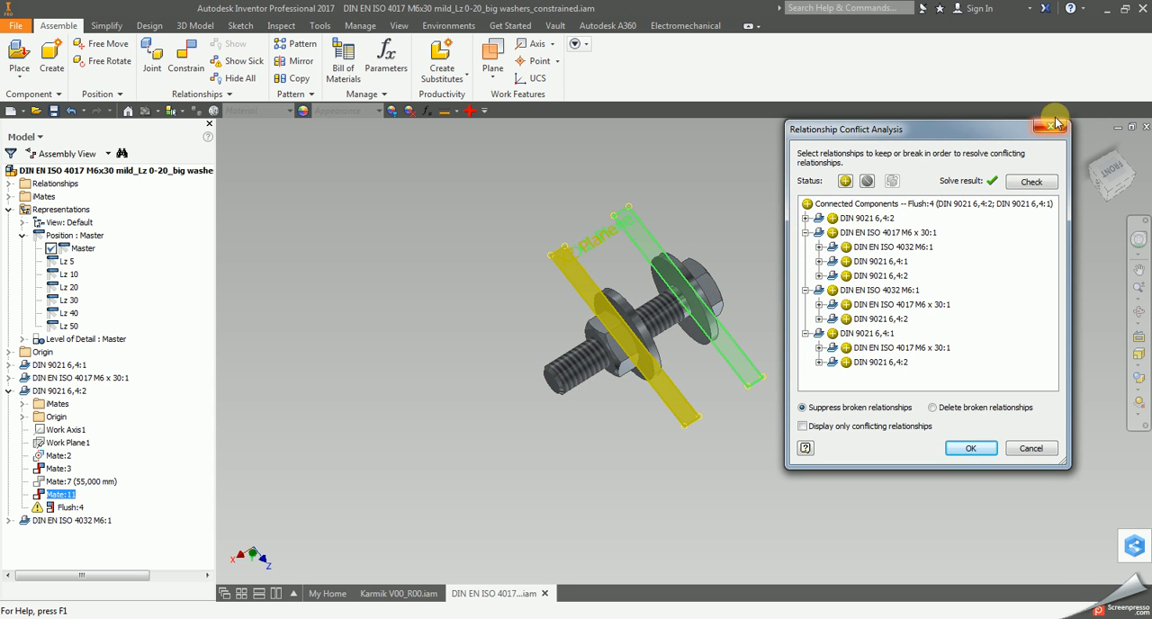
{"action": "left_click", "coordinate": [1054, 125]}
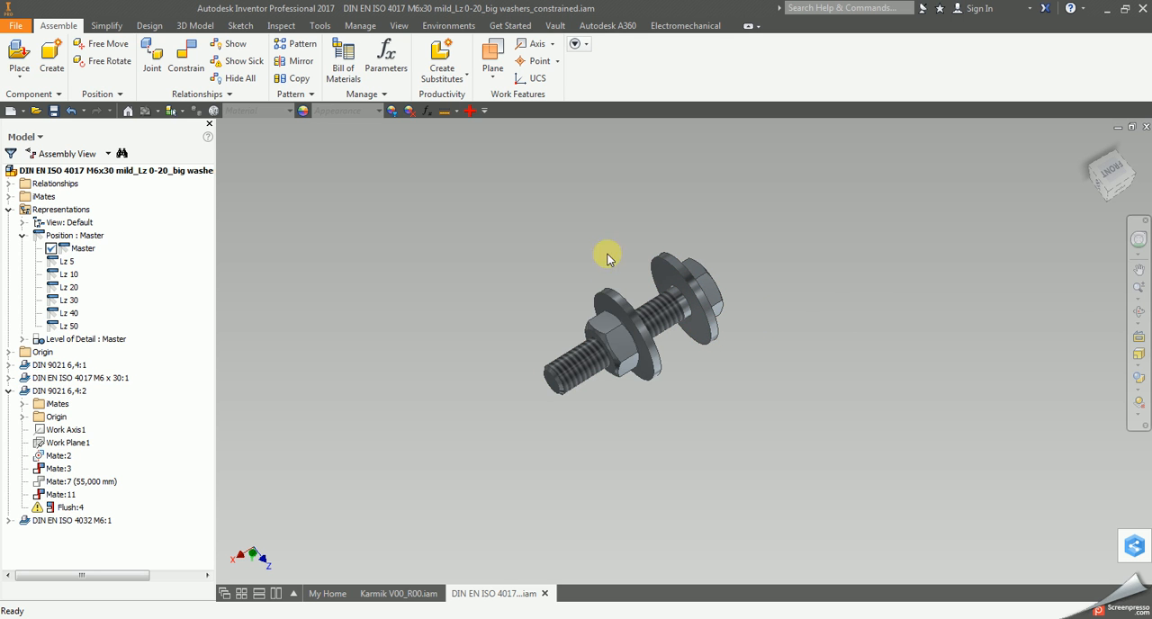
Check the Karmik V00_R00 assembly and review the bolt subassembly's Flush:4 problem in Design Doctor without treating it.
{"action": "left_click", "coordinate": [400, 594]}
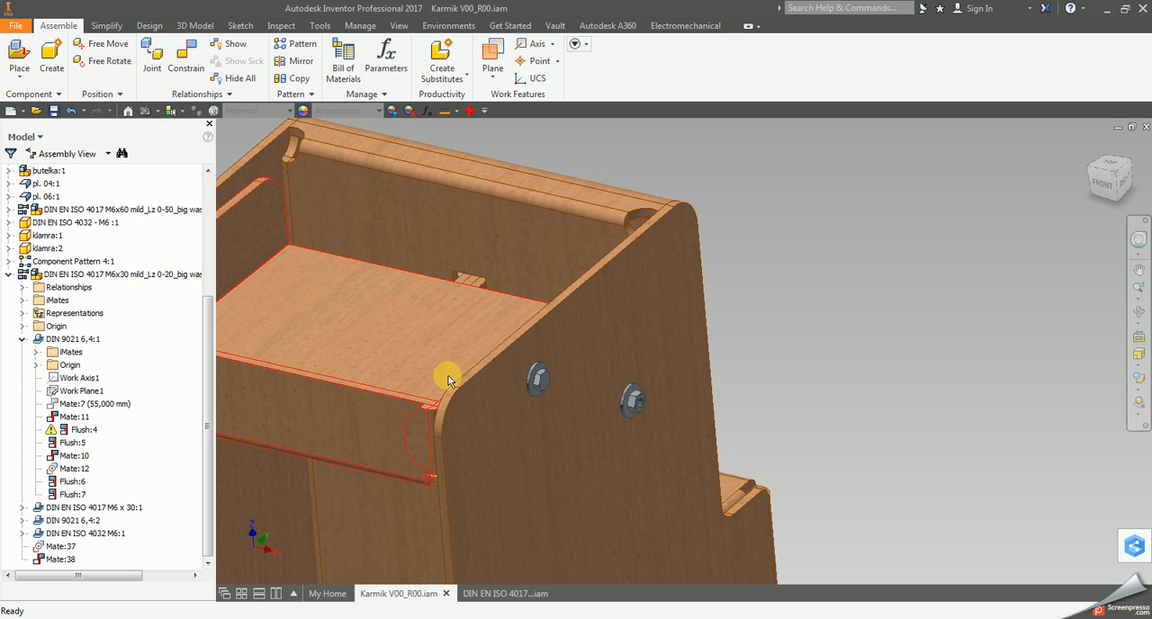
{"action": "left_click", "coordinate": [488, 593]}
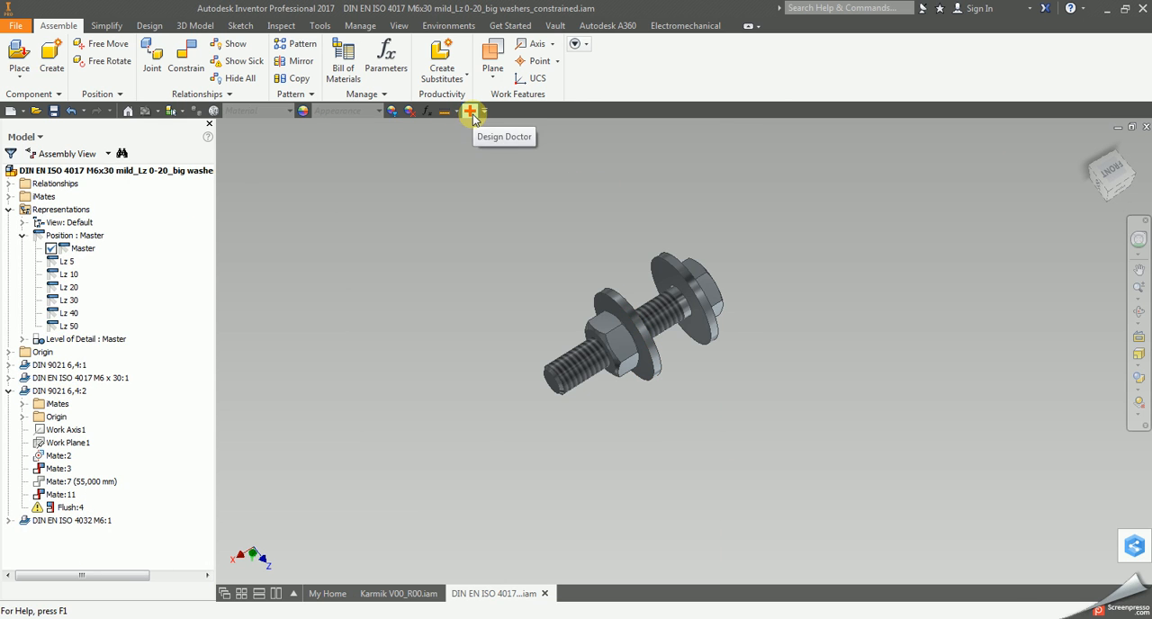
{"action": "left_click", "coordinate": [471, 115]}
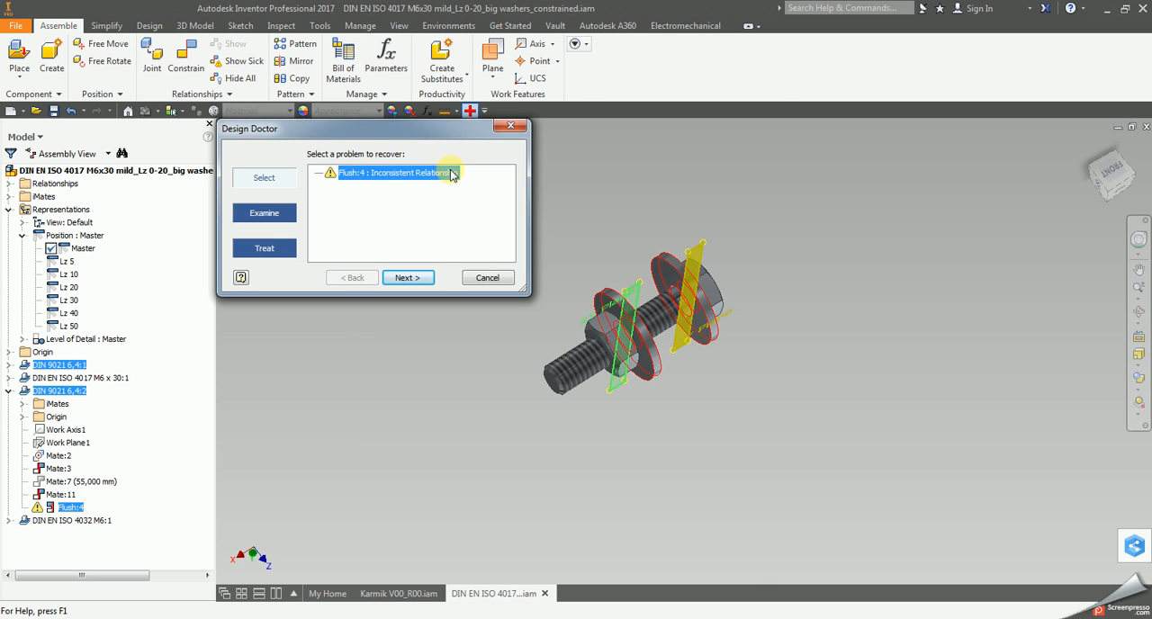
{"action": "left_click", "coordinate": [511, 126]}
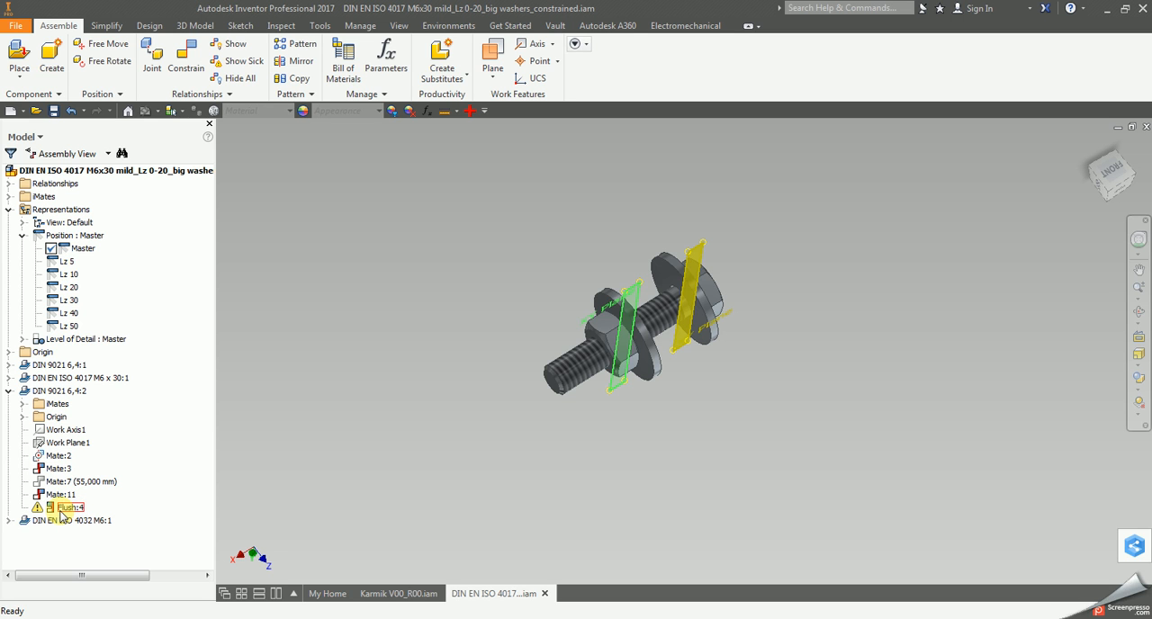
Treat the inconsistent Flush:4 relationship with Design Doctor's Edit option and accept the relationship.
{"action": "left_click", "coordinate": [233, 435]}
{"action": "left_click", "coordinate": [76, 507]}
{"action": "left_click", "coordinate": [382, 403]}
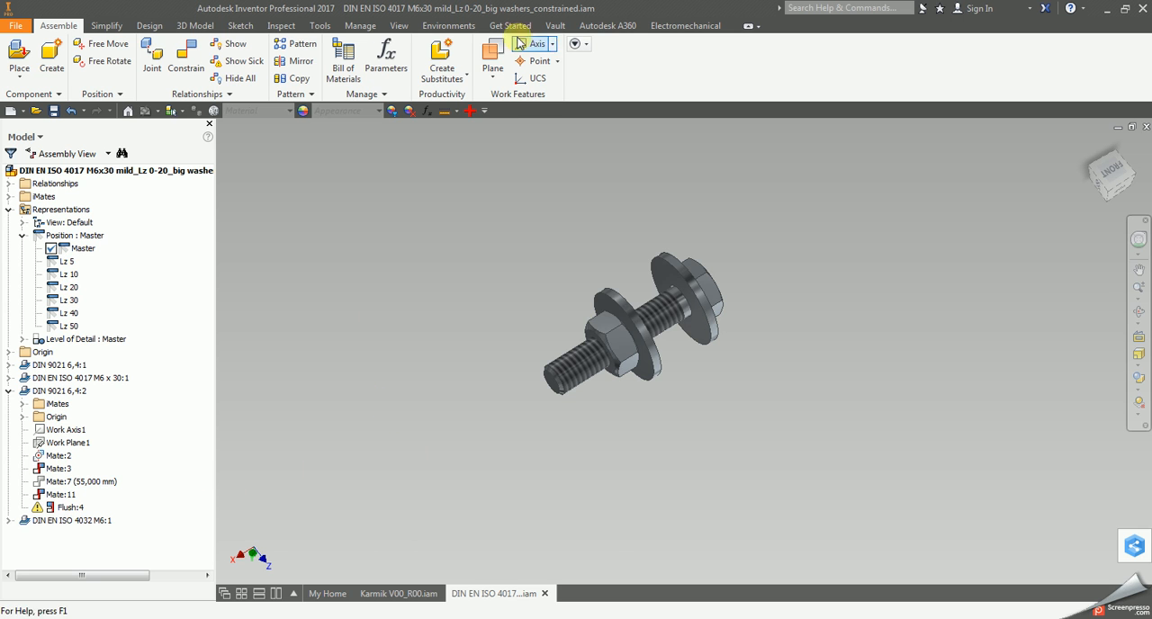
{"action": "left_click", "coordinate": [475, 113]}
{"action": "left_click", "coordinate": [467, 111]}
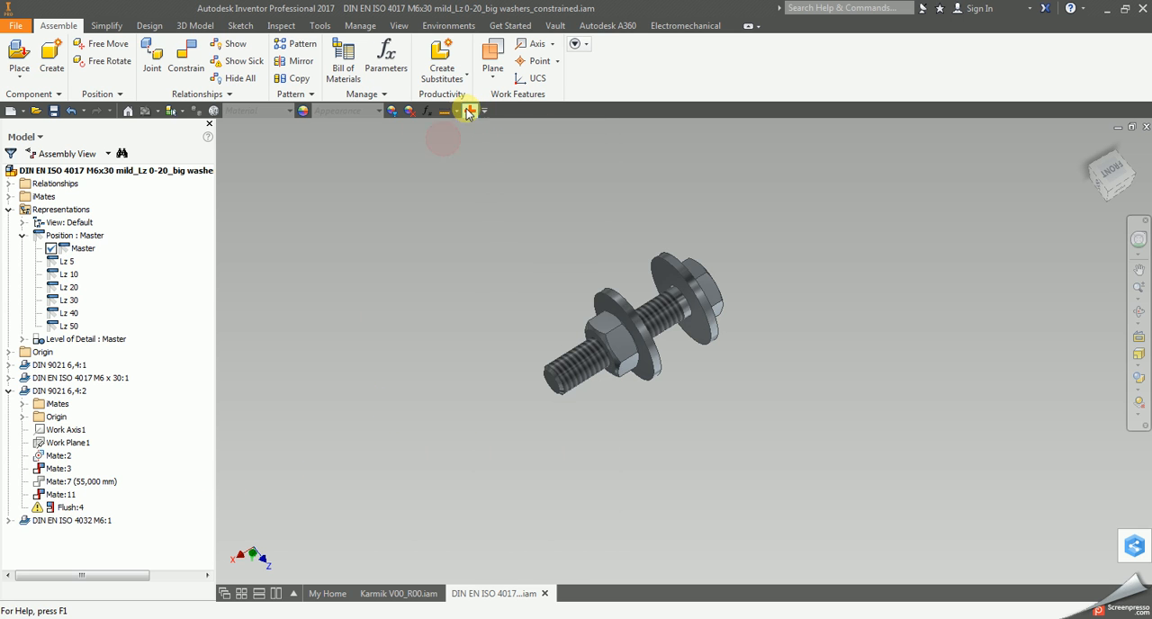
{"action": "left_click", "coordinate": [404, 277]}
{"action": "left_click", "coordinate": [320, 173]}
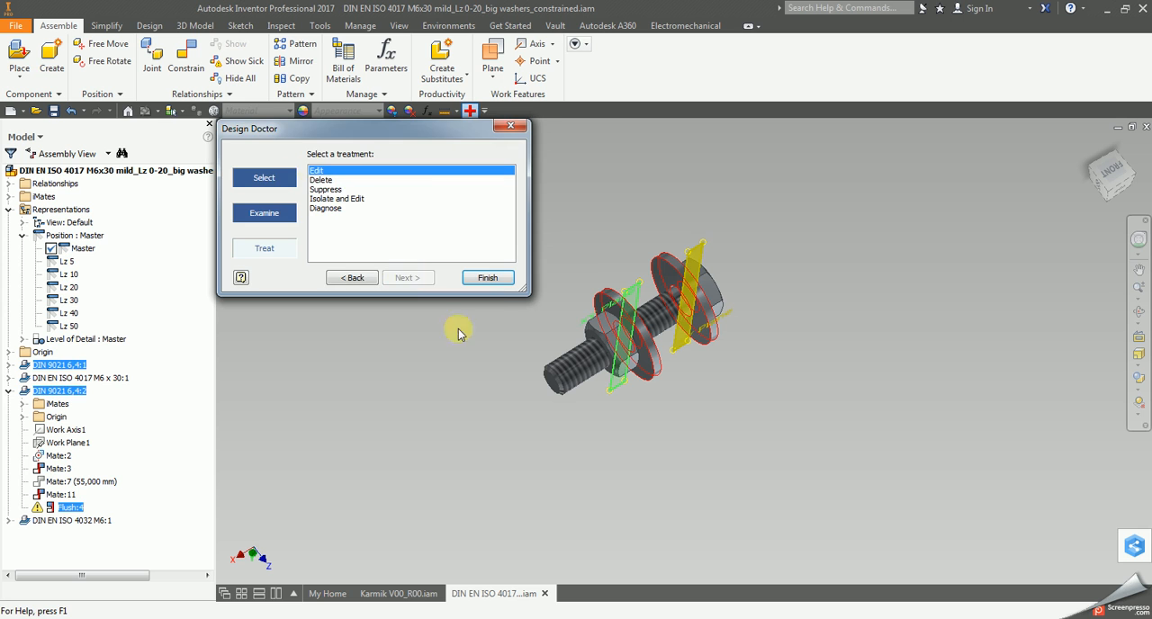
{"action": "left_click", "coordinate": [480, 276]}
{"action": "left_click", "coordinate": [761, 307]}
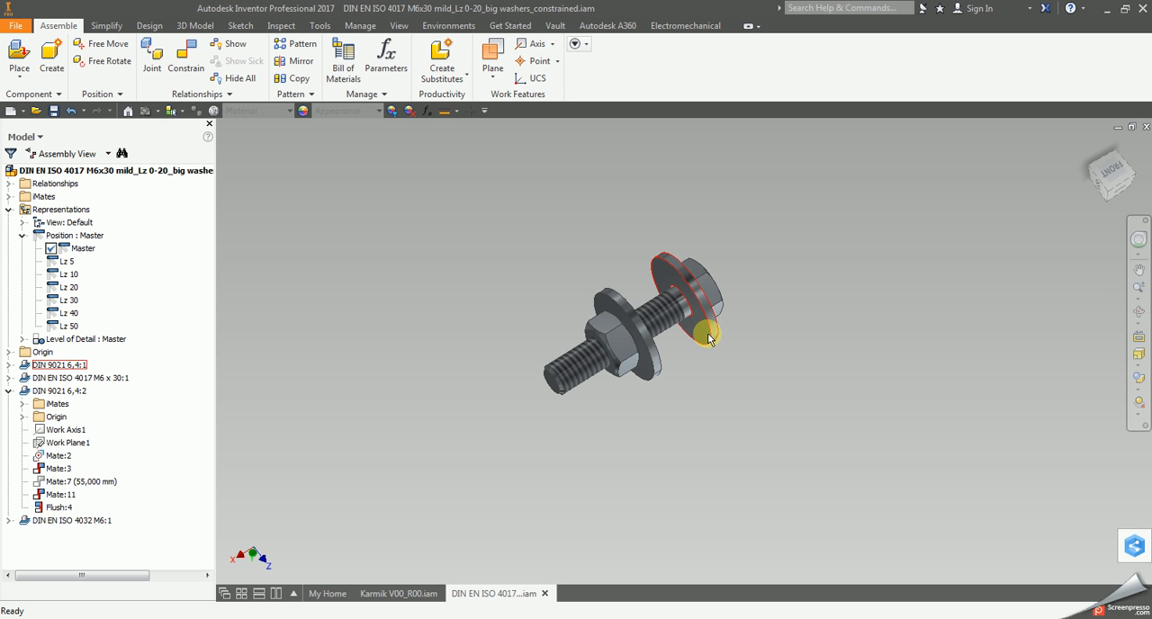
Examine the planes used by Flush:4 on the two washers and check the bolt in the Karmik V00_R00 assembly.
{"action": "left_click", "coordinate": [58, 508]}
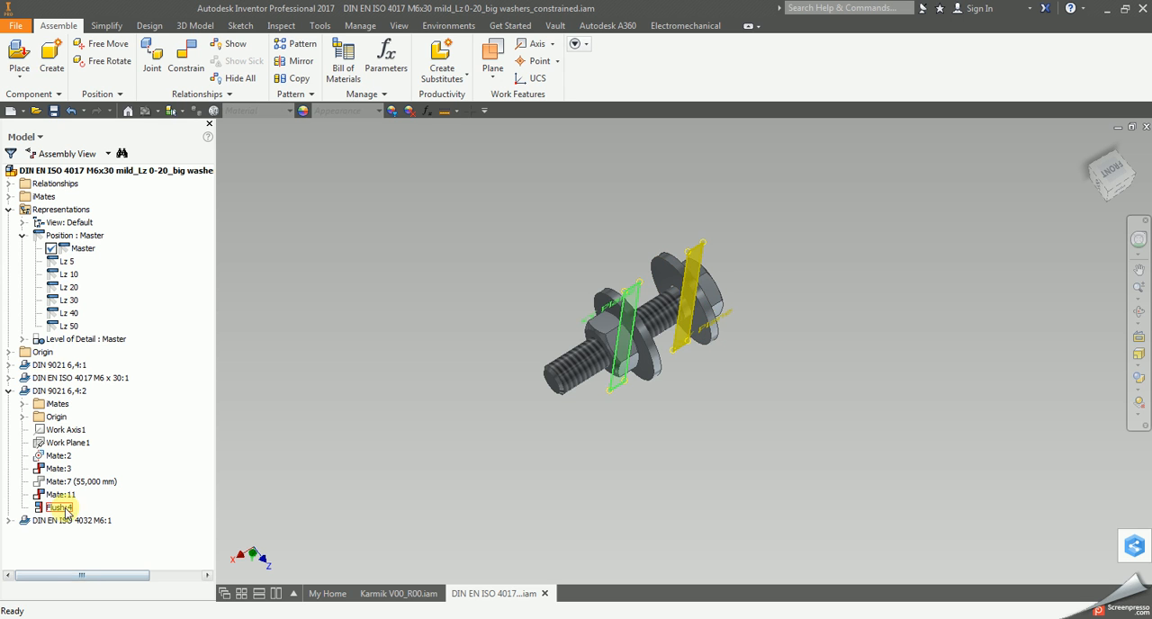
{"action": "left_click", "coordinate": [590, 461]}
{"action": "scroll", "coordinate": [700, 396], "scroll_direction": "up", "scroll_amount": 4}
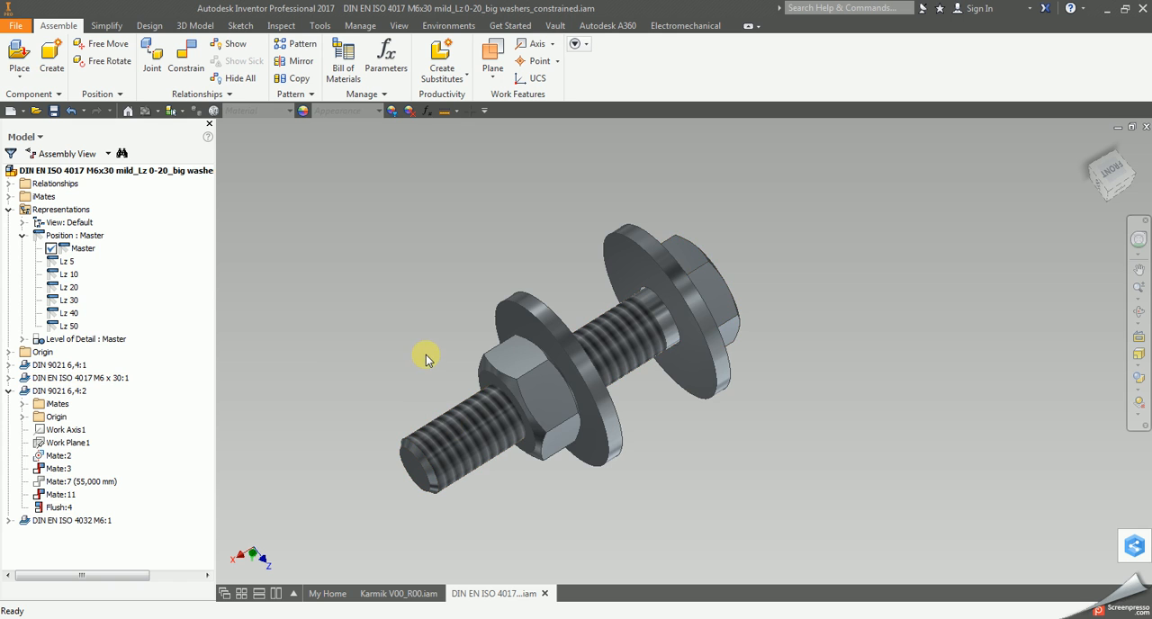
{"action": "left_click", "coordinate": [61, 508]}
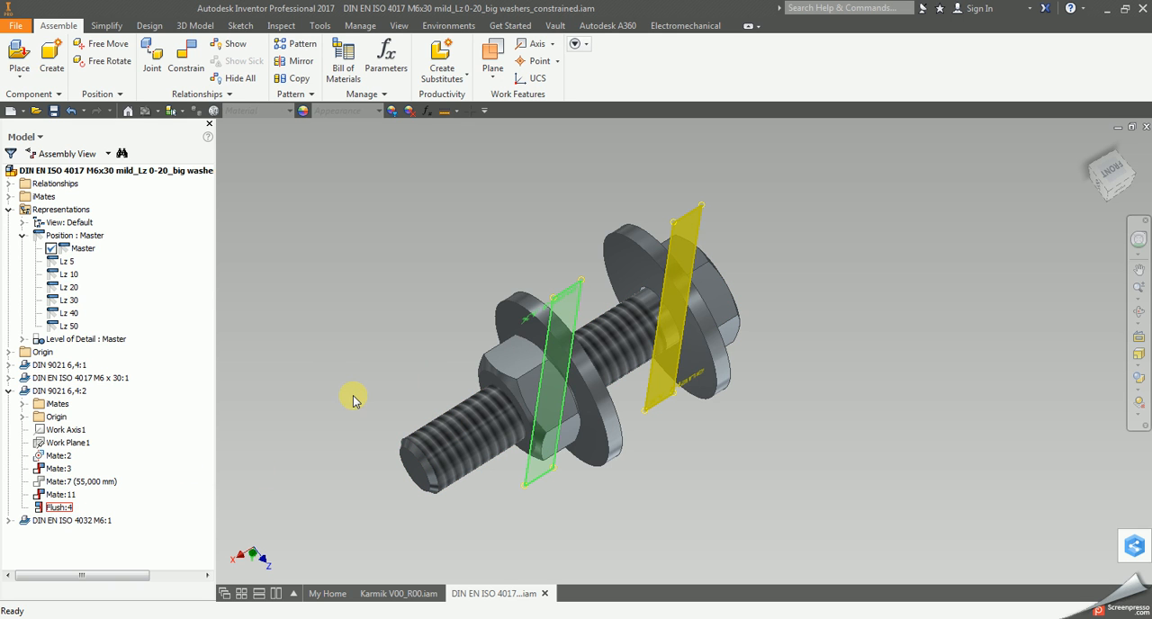
{"action": "left_click", "coordinate": [417, 305]}
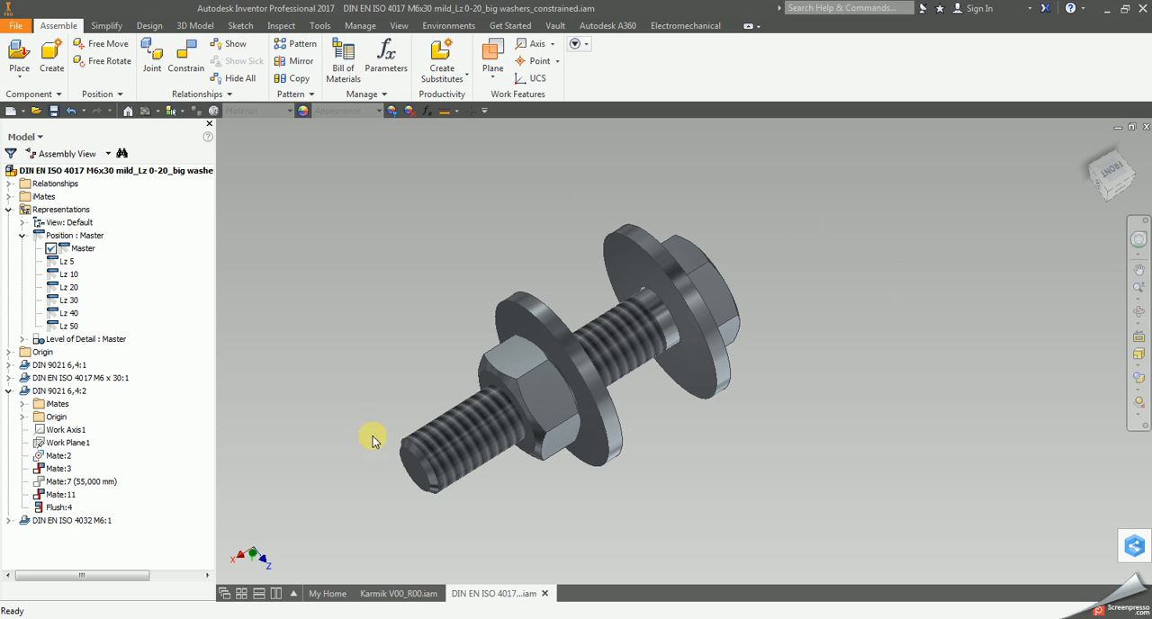
{"action": "left_click", "coordinate": [399, 593]}
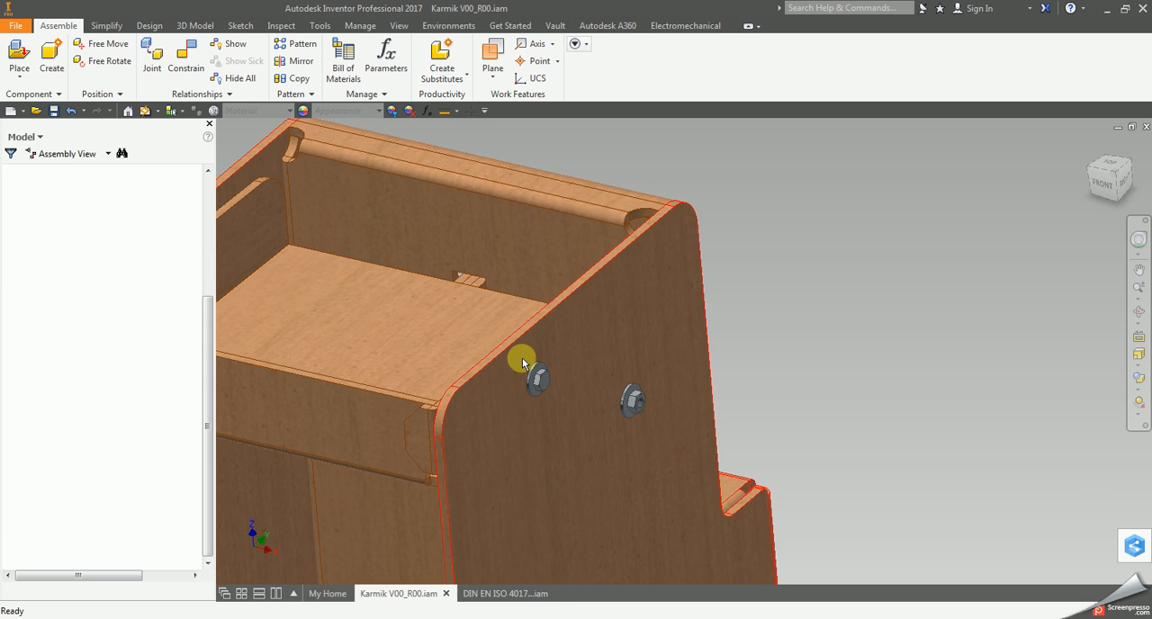
{"action": "left_click", "coordinate": [506, 593]}
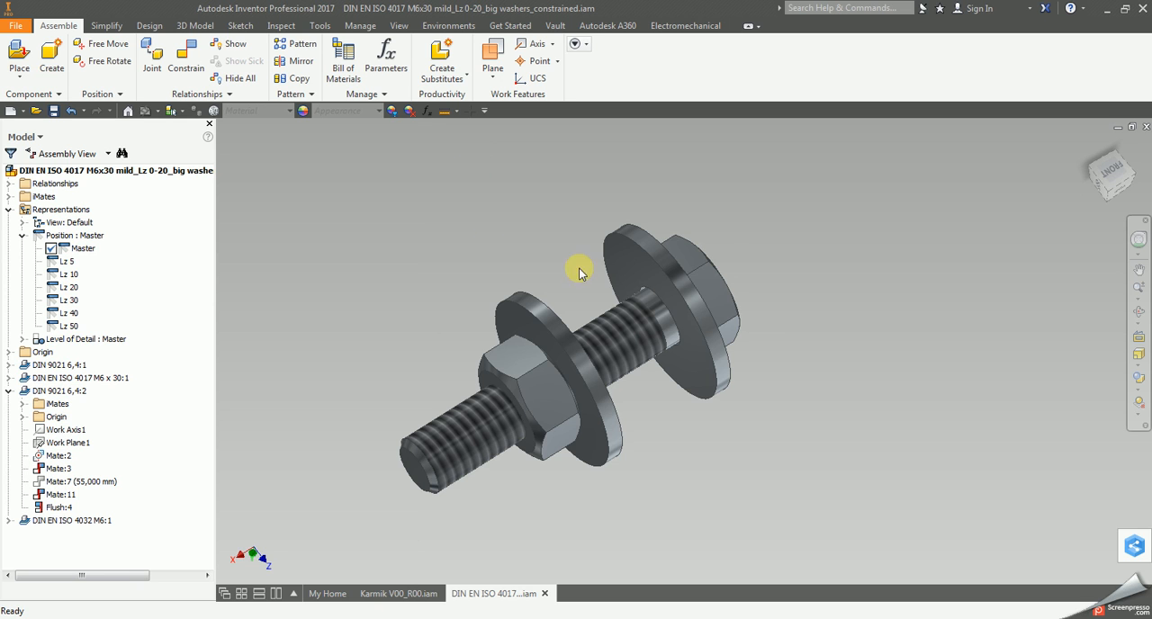
Close the bolt subassembly file and delete the M6x30 bolt subassembly from the Karmik cabinet's side panel.
{"action": "left_click", "coordinate": [545, 594]}
{"action": "left_click", "coordinate": [544, 350]}
{"action": "left_click", "coordinate": [542, 387]}
{"action": "key", "text": "Delete"}
{"action": "left_click", "coordinate": [522, 351]}
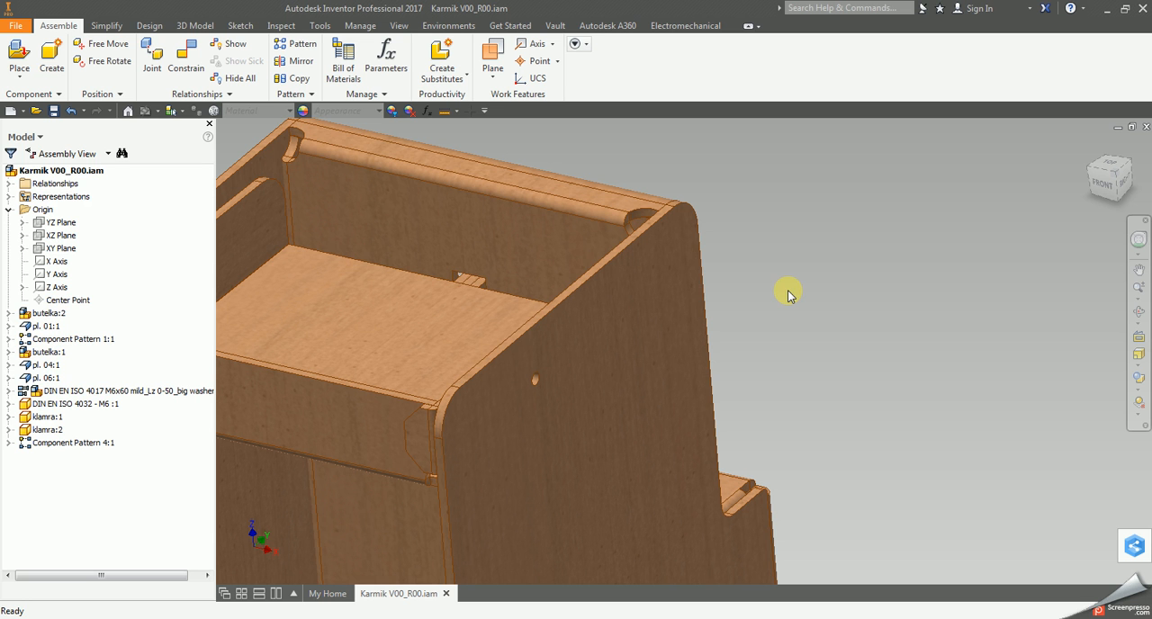
Open the assembly file DIN EN ISO 4017 M6x30 mild_Lz 0-20_big washers_constrained.iam.
{"action": "left_click", "coordinate": [35, 110]}
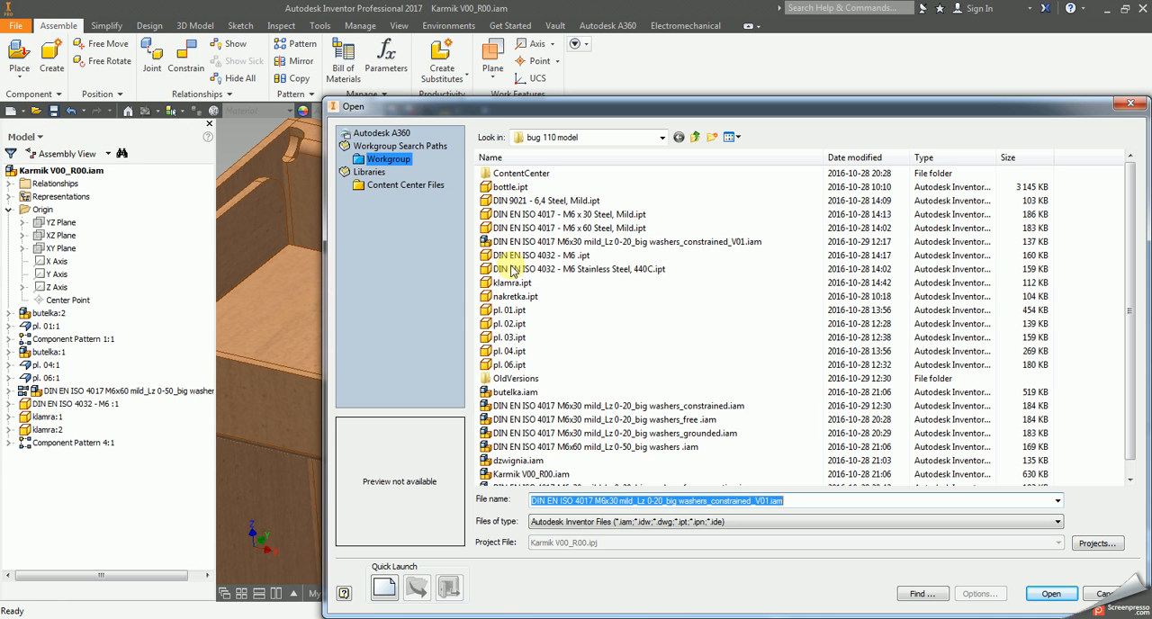
{"action": "left_click", "coordinate": [745, 410]}
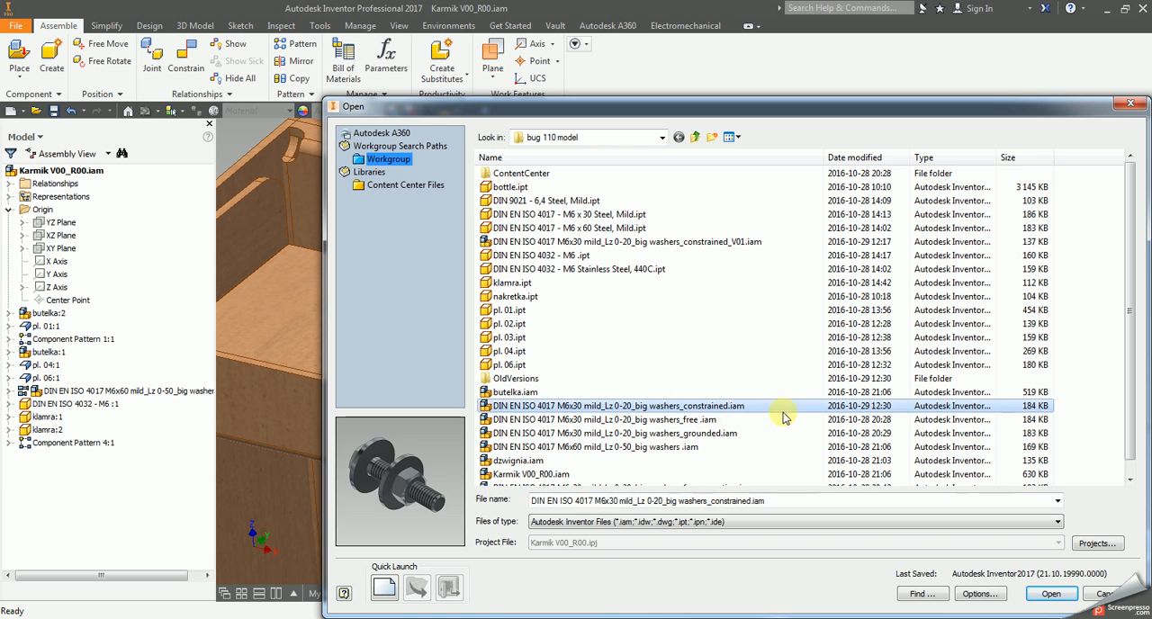
{"action": "left_click", "coordinate": [1051, 595]}
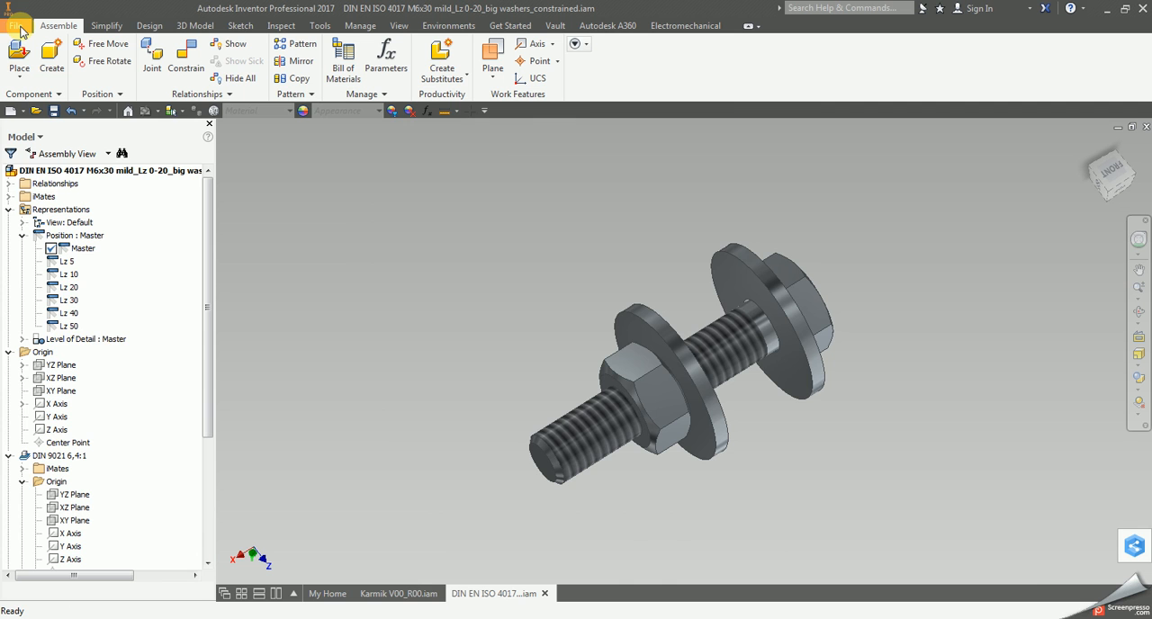
Save the bolt assembly under a new name ending in _constrained_V02.
{"action": "left_click", "coordinate": [22, 29]}
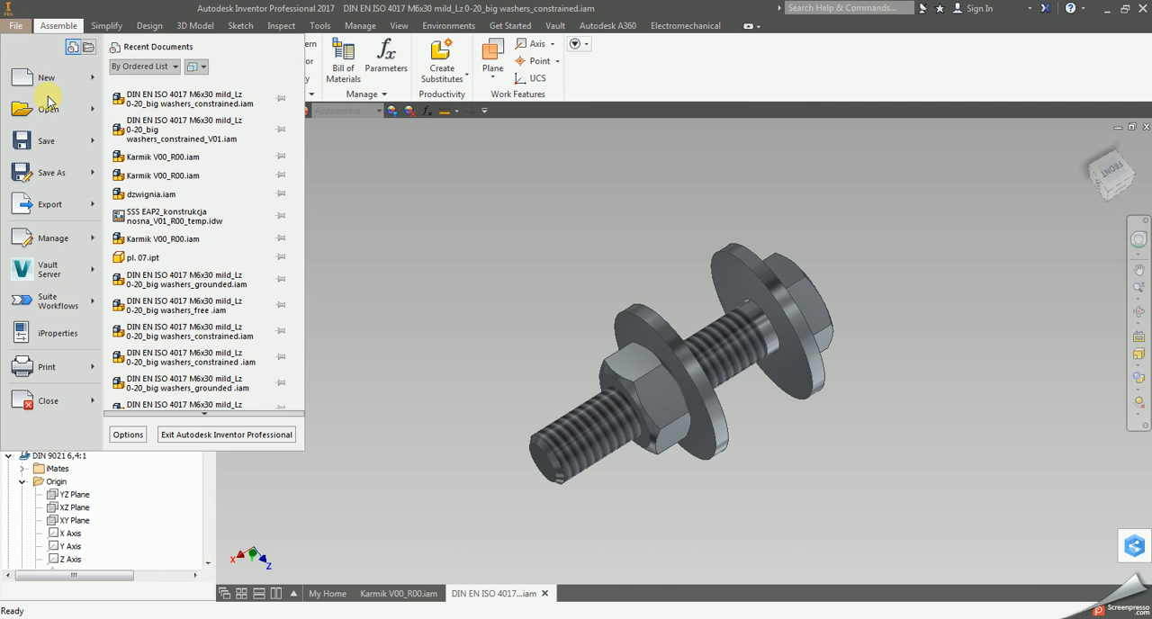
{"action": "left_click", "coordinate": [40, 171]}
{"action": "left_click", "coordinate": [753, 532]}
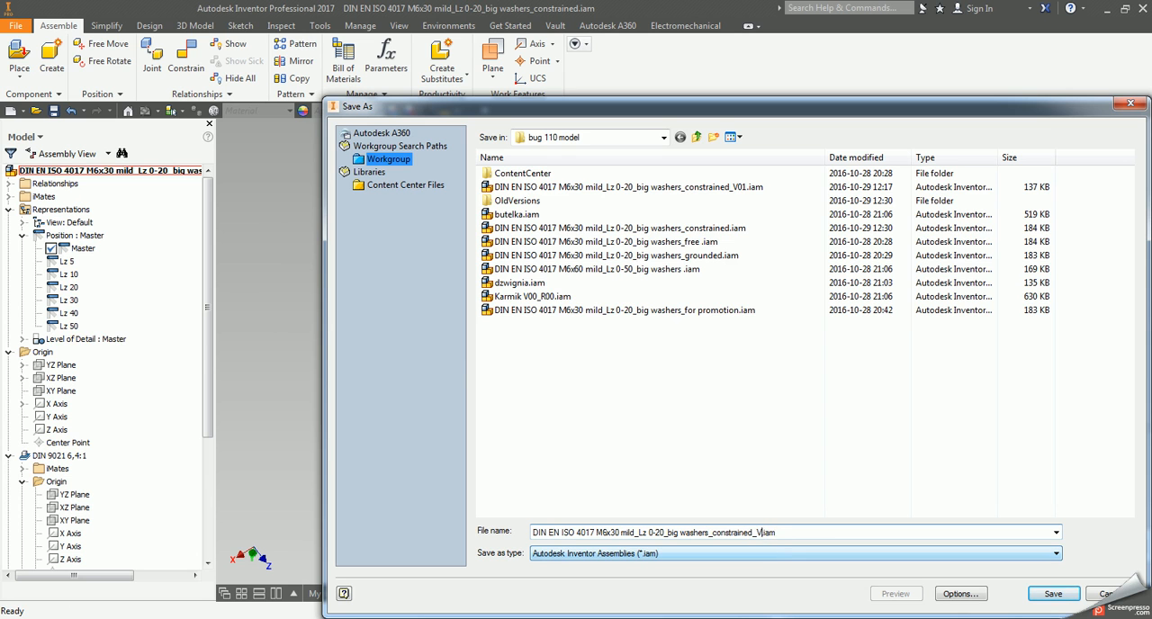
{"action": "type", "text": "_V02"}
{"action": "key", "text": "Return"}
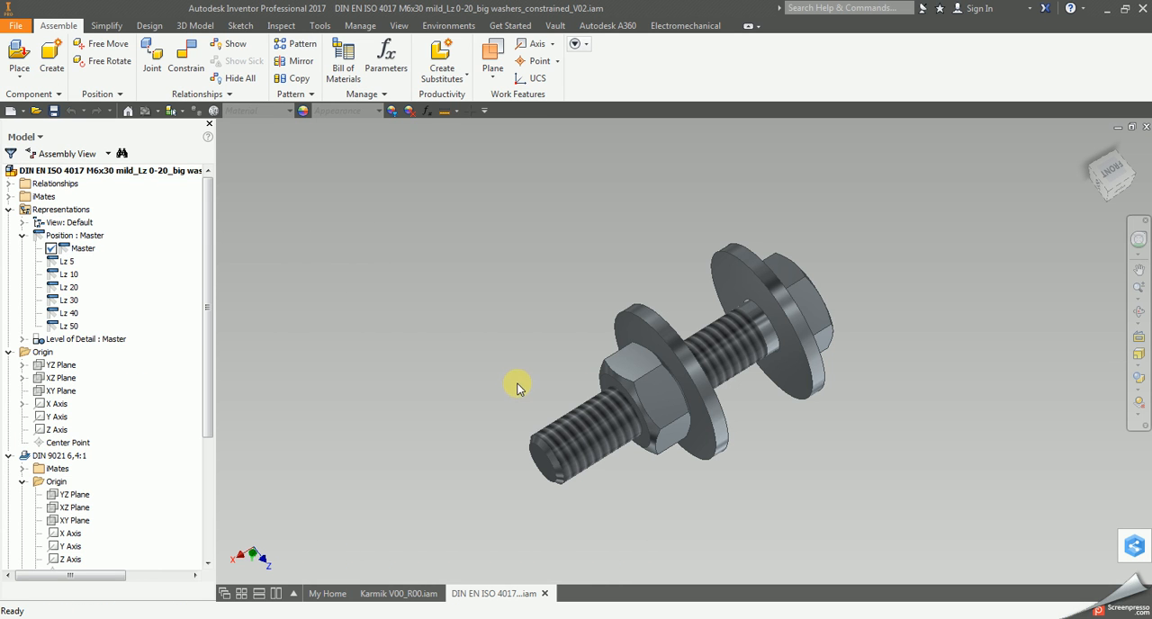
Delete all existing relationships of the bolt assembly, from Mate:2 through Flush:7.
{"action": "left_click", "coordinate": [9, 184]}
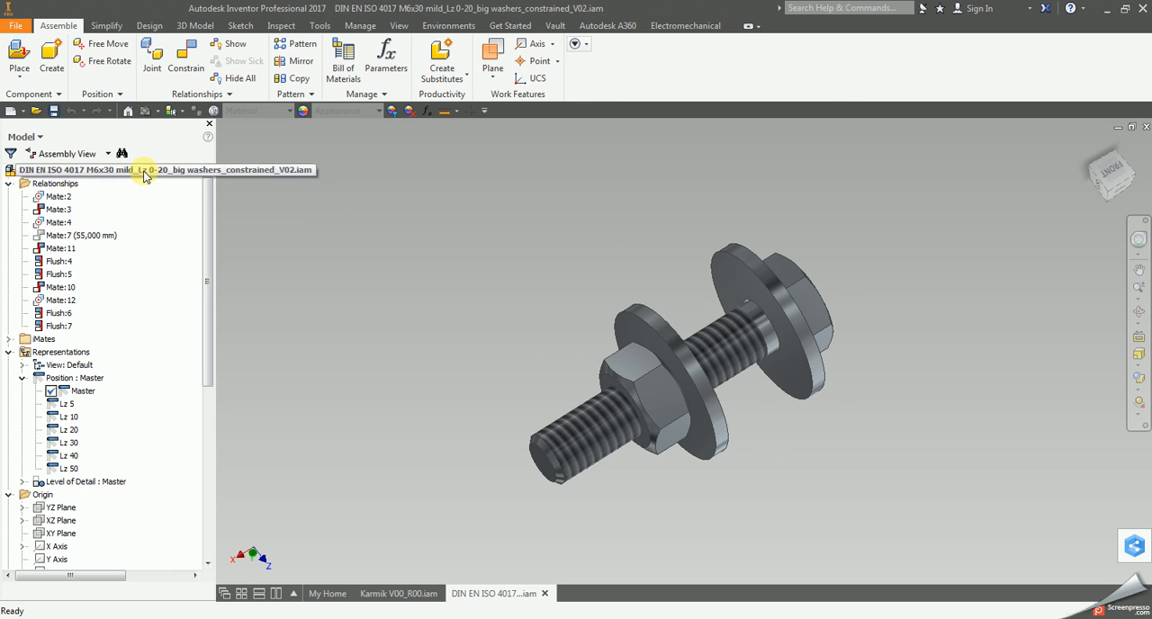
{"action": "left_click", "coordinate": [59, 196]}
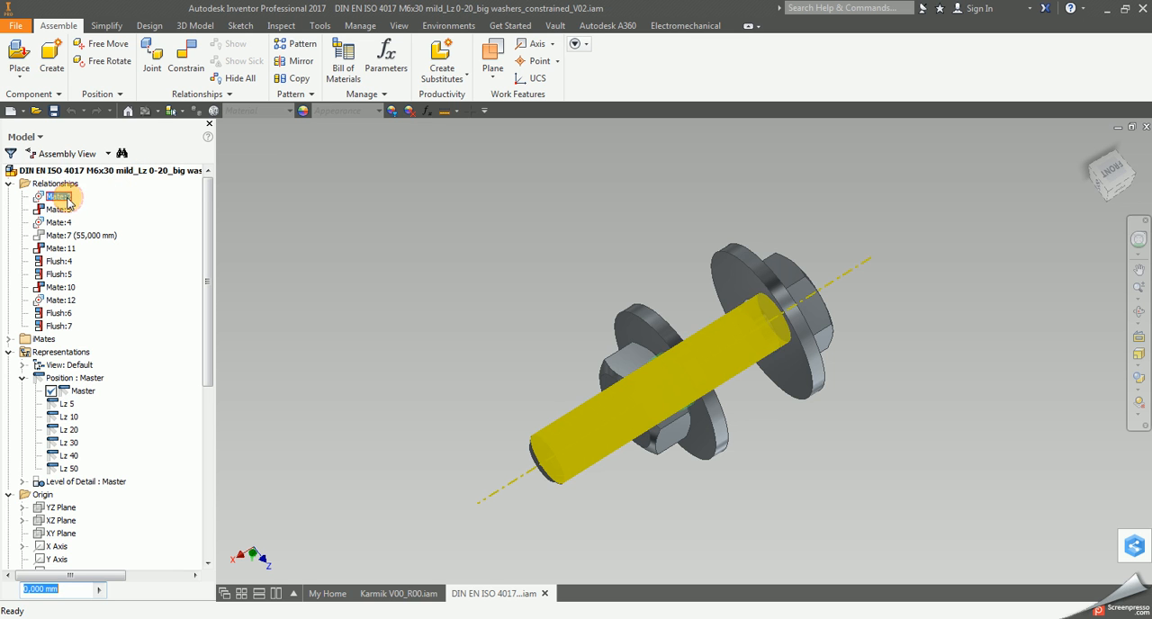
{"action": "left_click", "coordinate": [56, 326], "text": "shift"}
{"action": "right_click", "coordinate": [56, 328]}
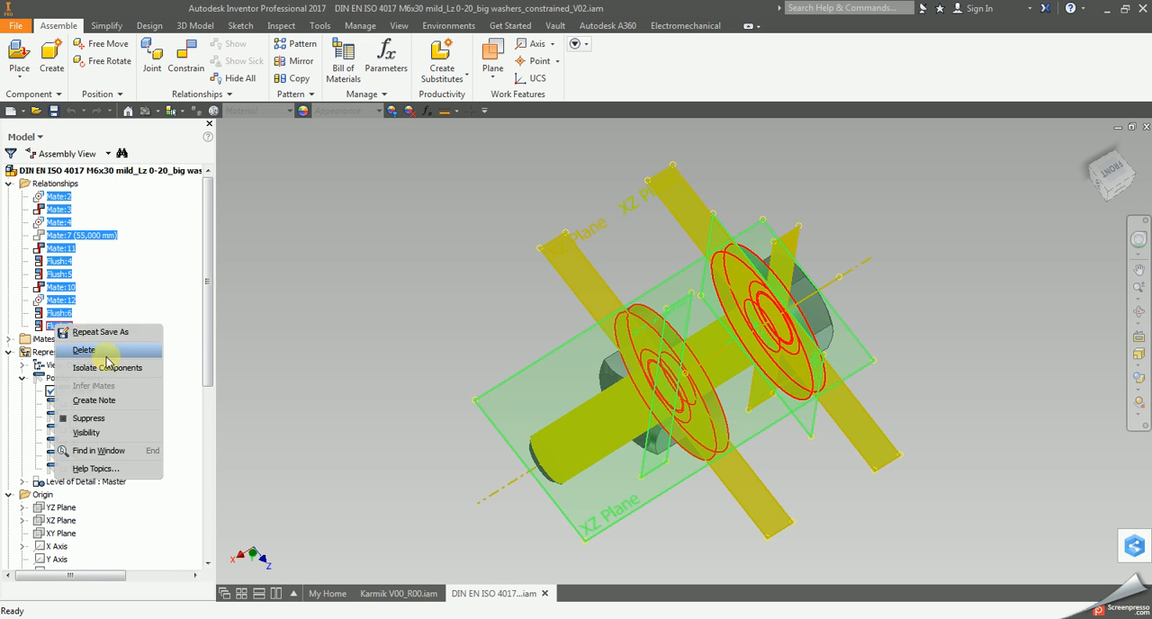
{"action": "left_click", "coordinate": [108, 358]}
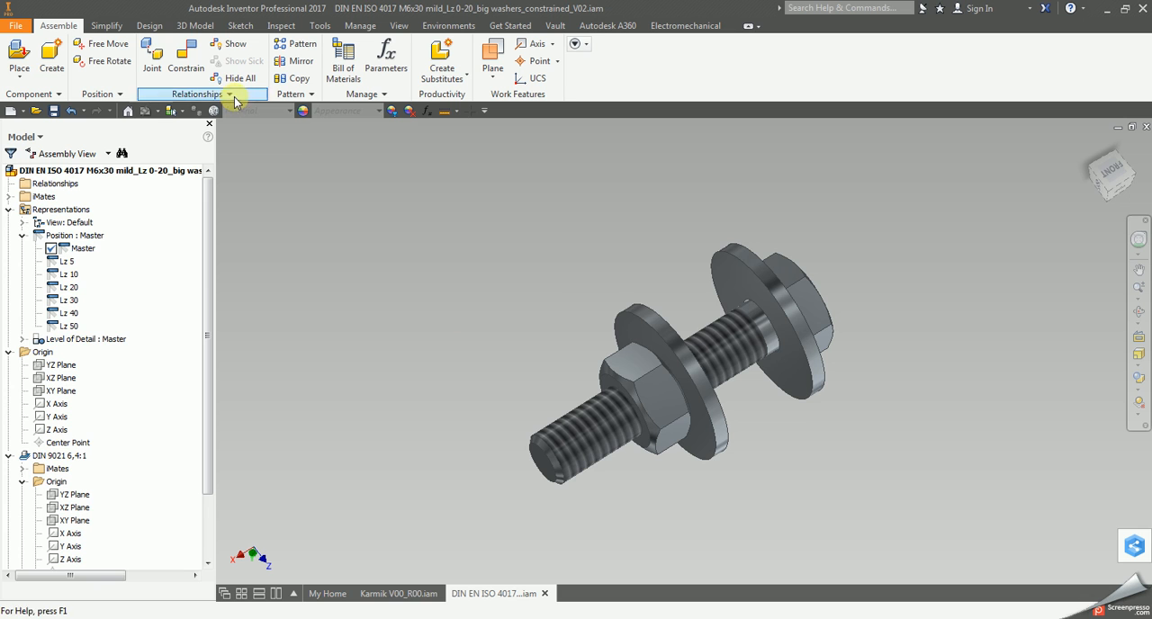
Constrain the inner face of the washer under the bolt head flush with the assembly's YZ Plane.
{"action": "left_click", "coordinate": [8, 209]}
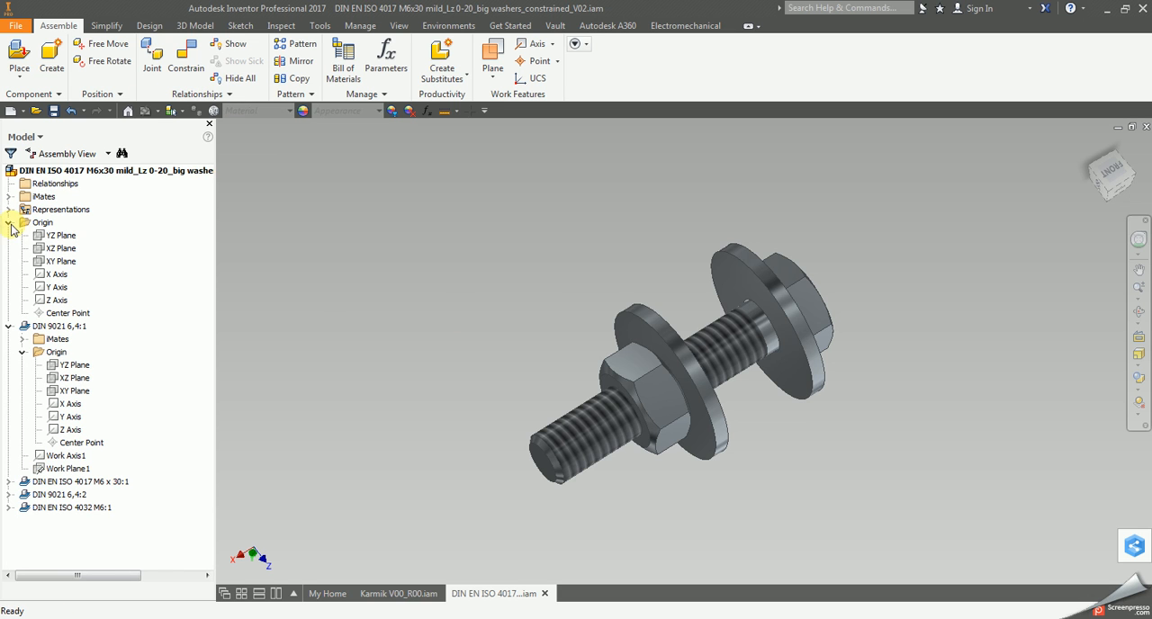
{"action": "left_click", "coordinate": [185, 56]}
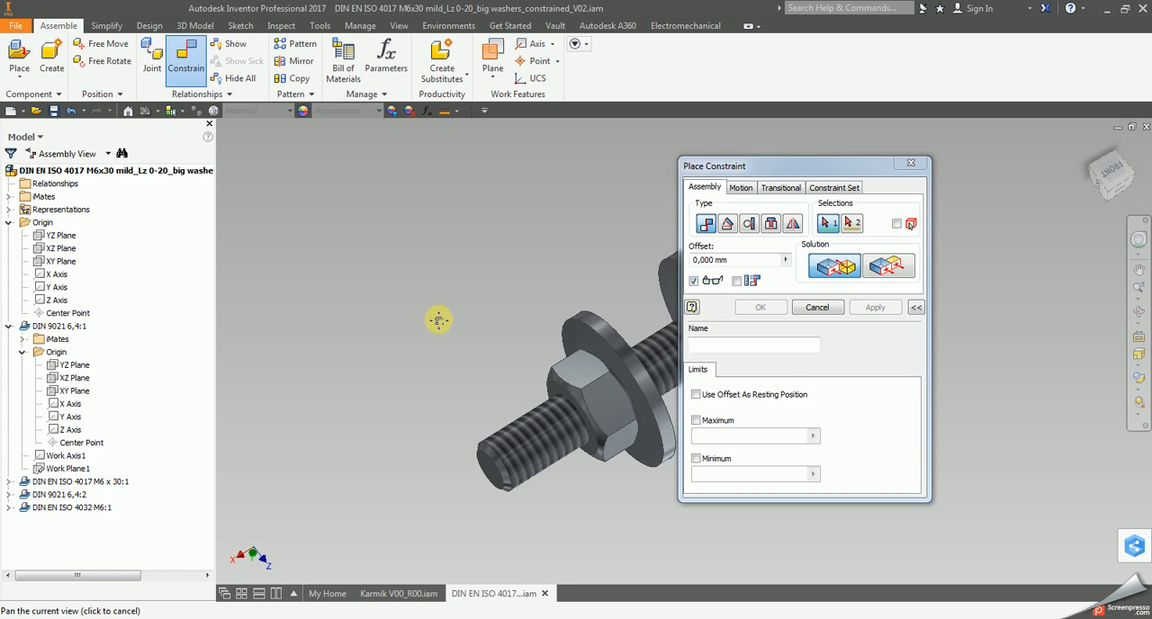
{"action": "left_click", "coordinate": [671, 393]}
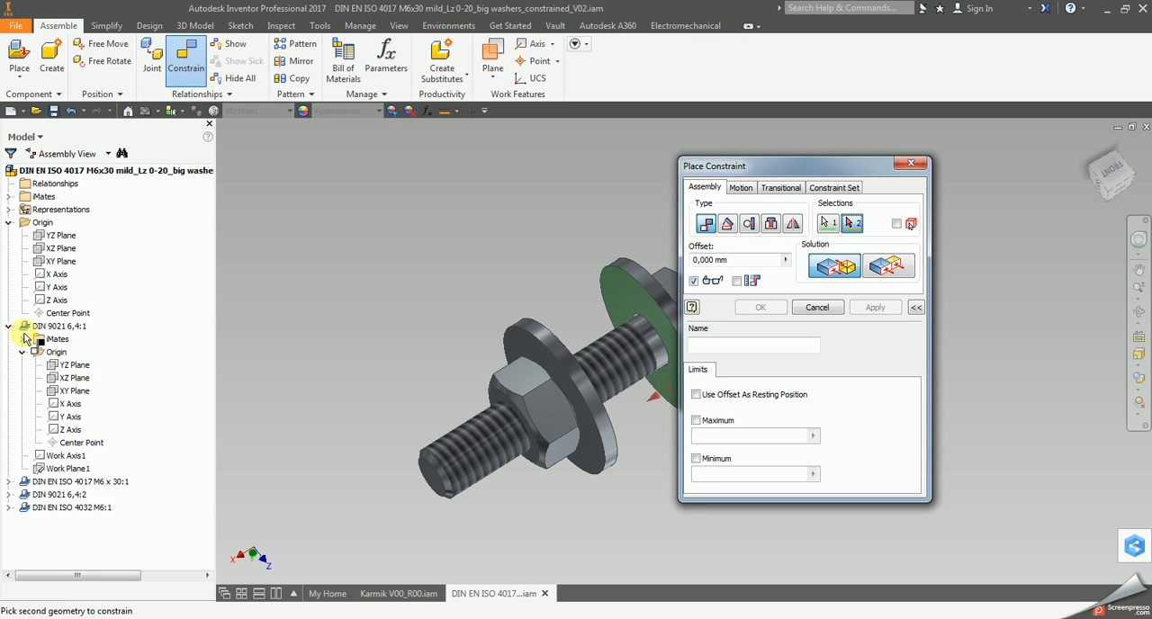
{"action": "left_click", "coordinate": [64, 244]}
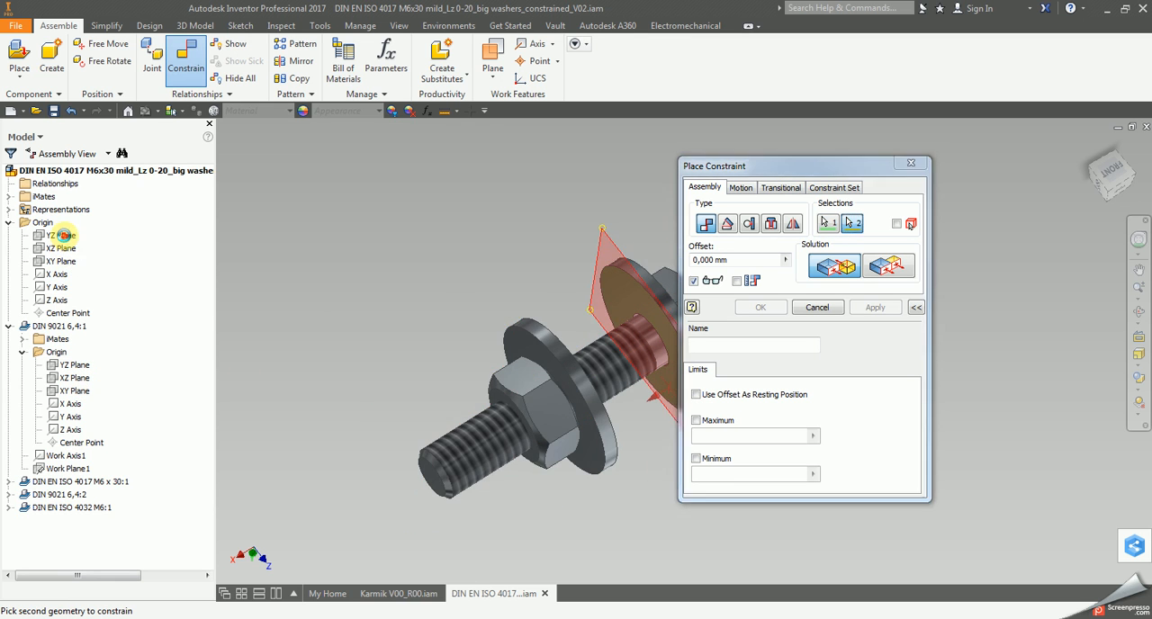
{"action": "left_click", "coordinate": [886, 268]}
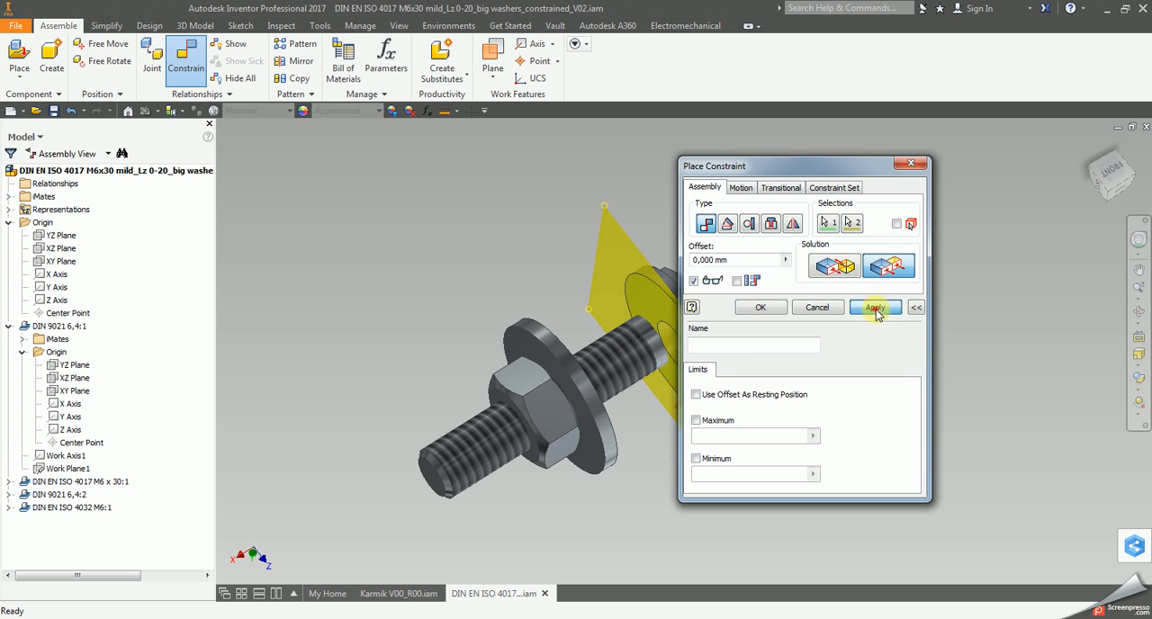
{"action": "left_click", "coordinate": [875, 307]}
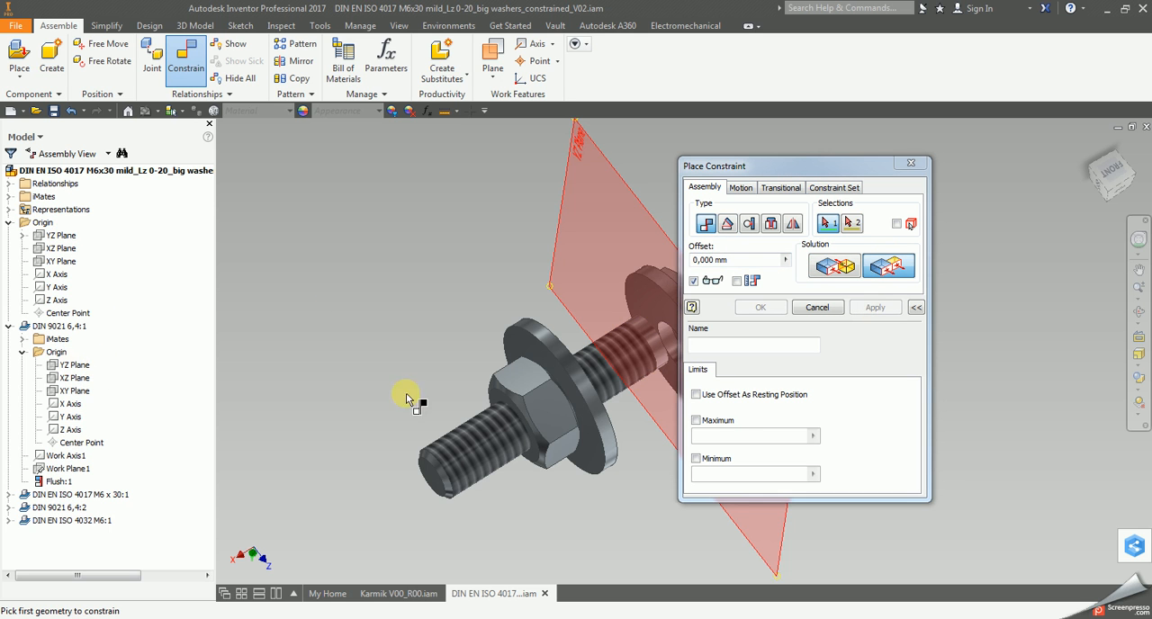
{"action": "middle_click_drag", "start_coordinate": [404, 393], "coordinate": [291, 375]}
{"action": "left_click", "coordinate": [91, 366]}
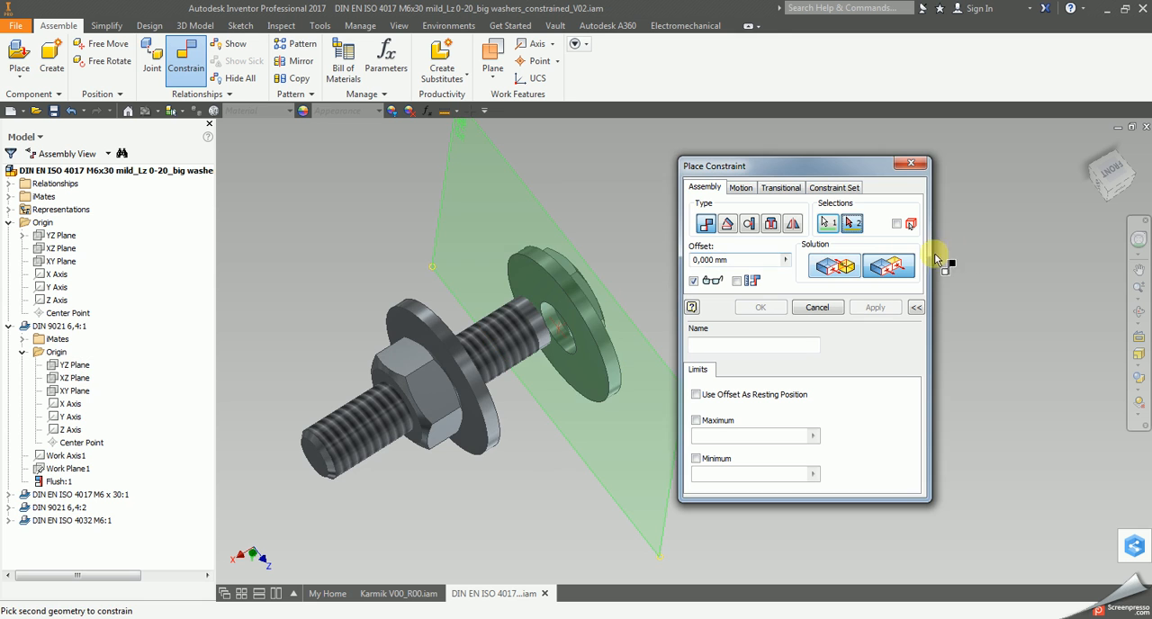
{"action": "left_click", "coordinate": [62, 248]}
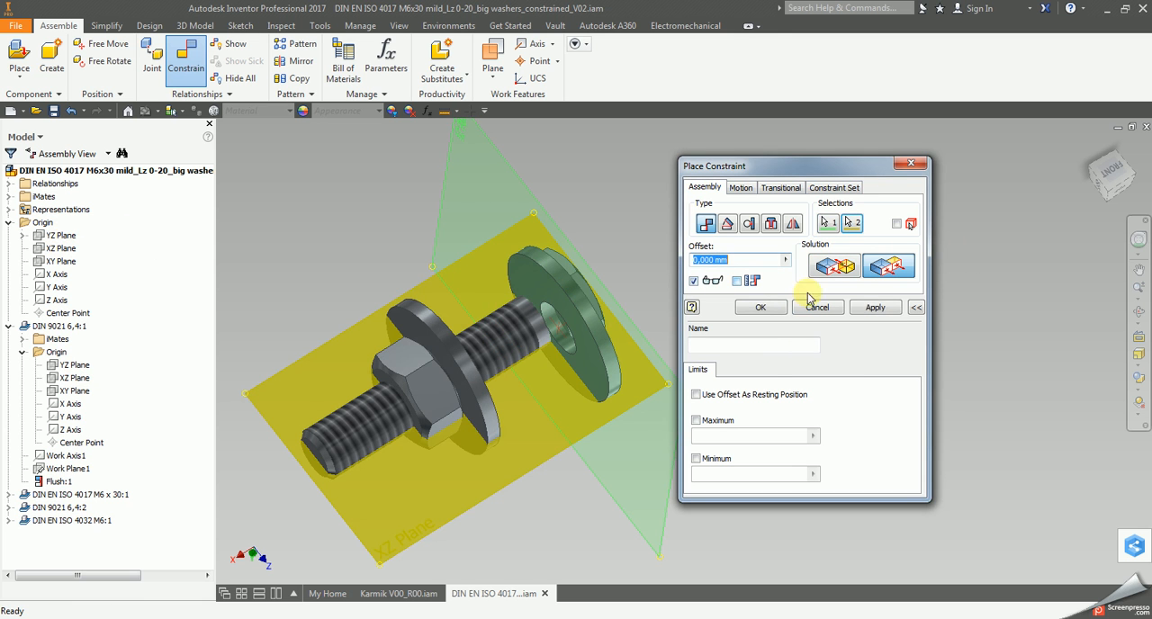
{"action": "left_click", "coordinate": [871, 307]}
{"action": "left_click", "coordinate": [618, 313]}
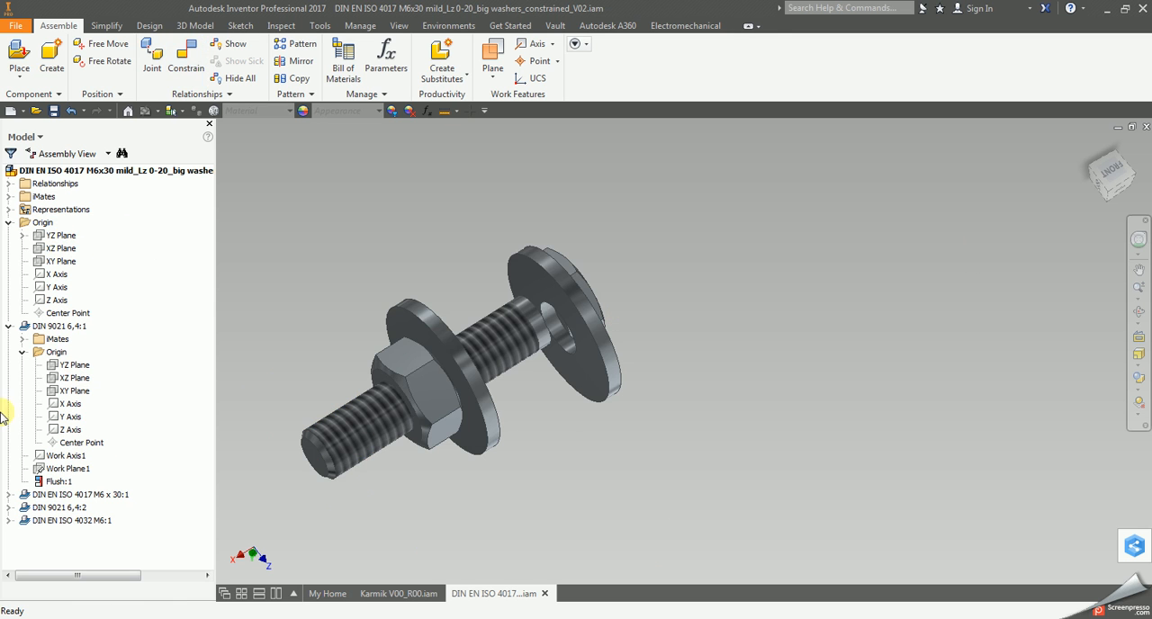
Mate the assembly's XZ Plane with the XZ Plane of washer DIN 9021 6,4:1.
{"action": "left_click", "coordinate": [186, 61]}
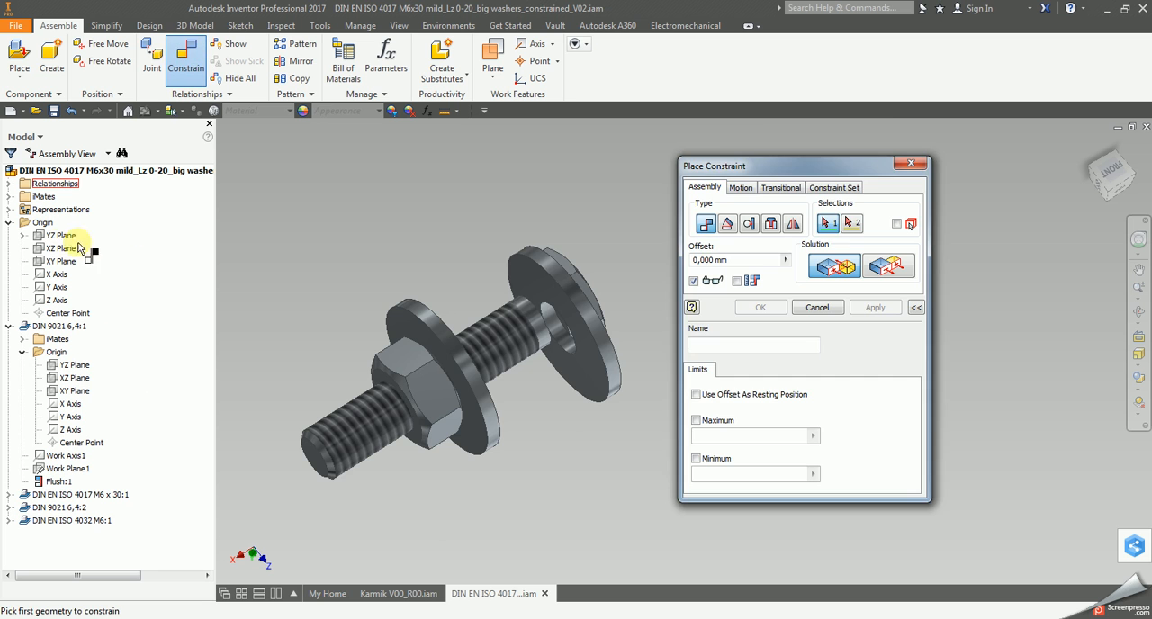
{"action": "left_click", "coordinate": [44, 252]}
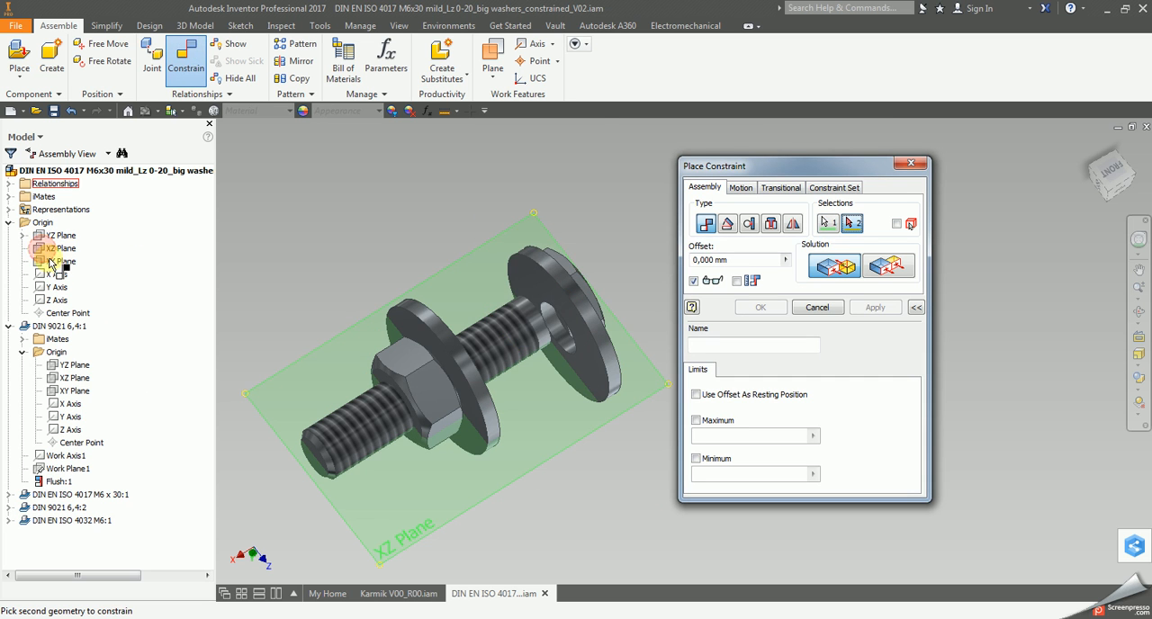
{"action": "left_click", "coordinate": [75, 379]}
{"action": "left_click", "coordinate": [875, 307]}
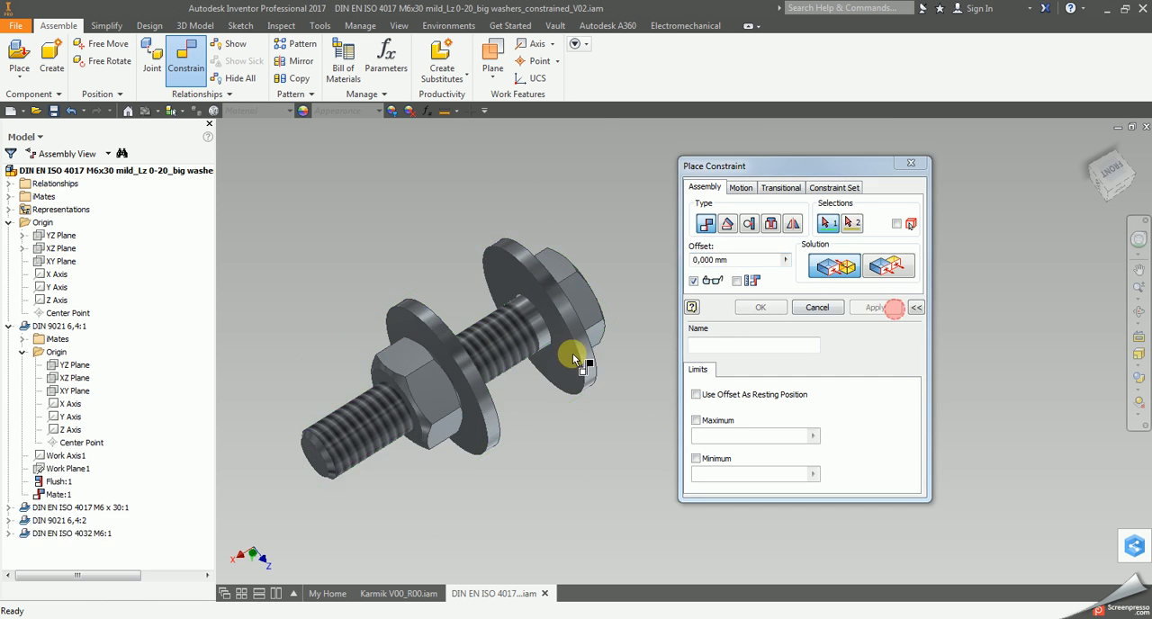
Constrain the XY Plane of washer DIN 9021 6,4:1 flush with the assembly's XY Plane and finish constraining.
{"action": "left_click", "coordinate": [72, 391]}
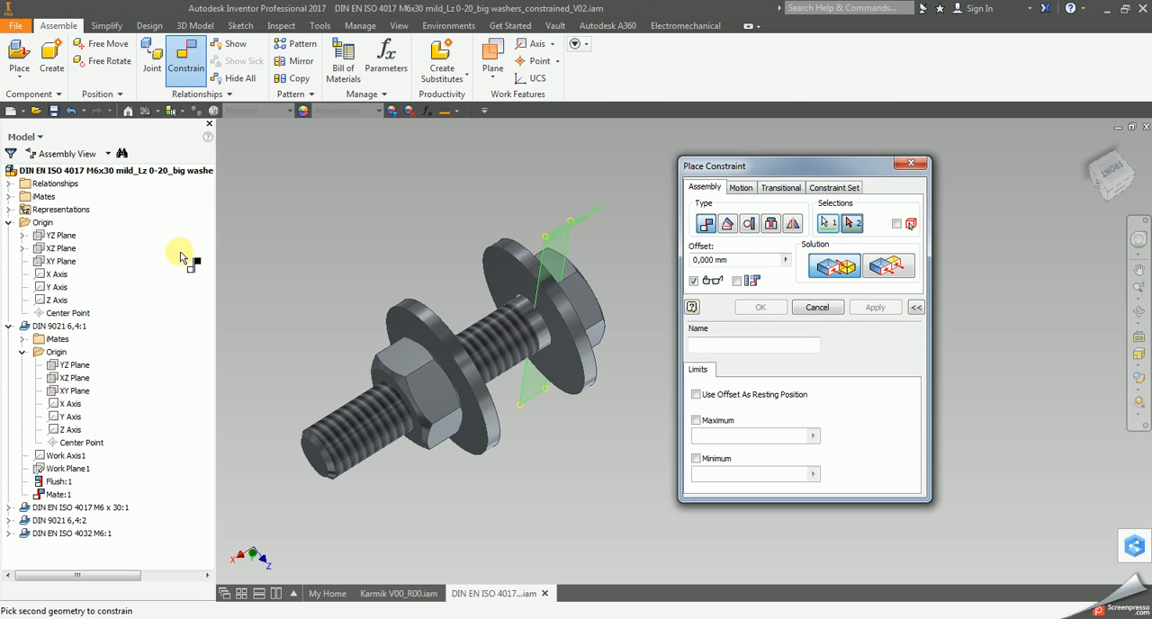
{"action": "left_click", "coordinate": [56, 261]}
{"action": "left_click", "coordinate": [888, 266]}
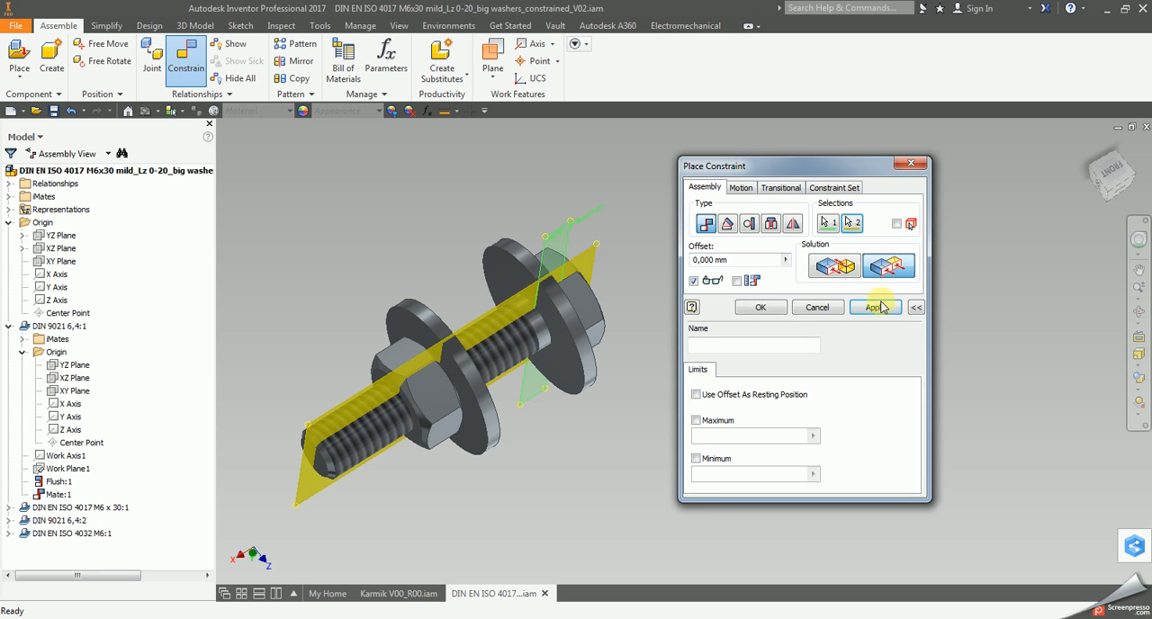
{"action": "left_click", "coordinate": [875, 307]}
{"action": "key", "text": "Escape"}
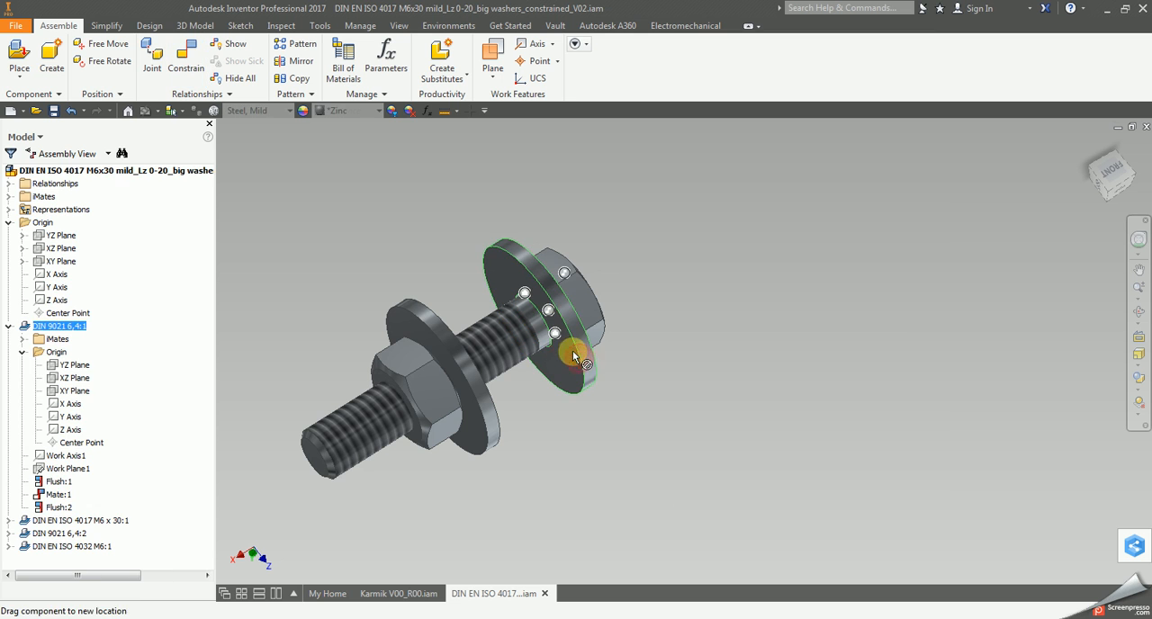
Constrain the M6 x 30 bolt's YZ Plane flush with the assembly's YZ Plane at a 1.5 mm offset.
{"action": "left_click", "coordinate": [186, 58]}
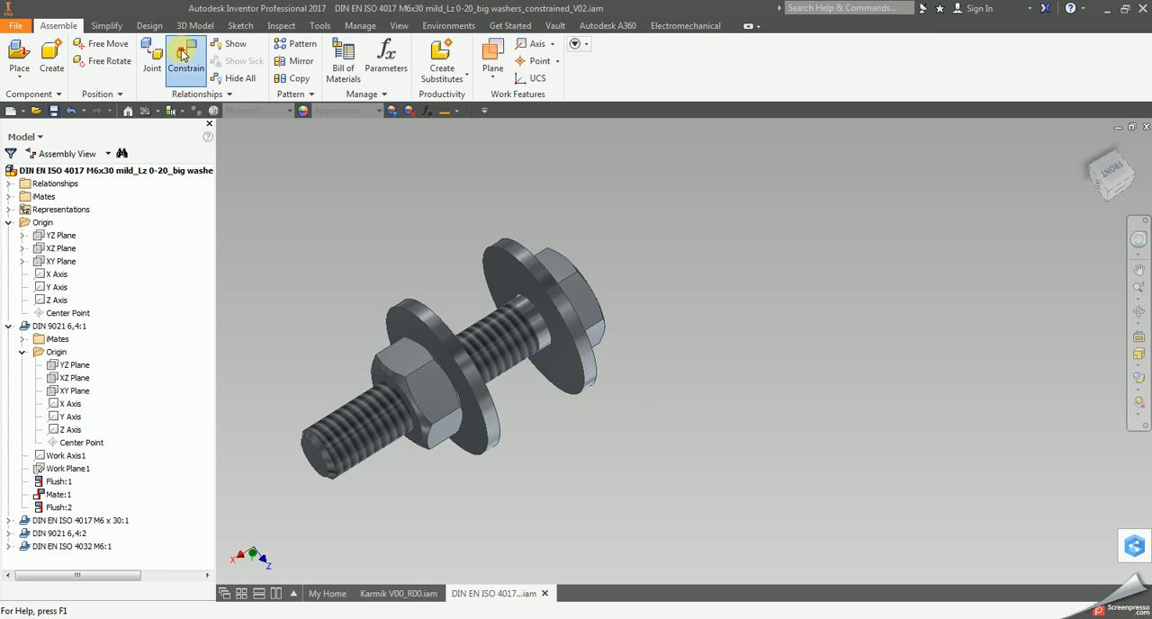
{"action": "left_click", "coordinate": [9, 326]}
{"action": "left_click", "coordinate": [9, 338]}
{"action": "left_click", "coordinate": [22, 365]}
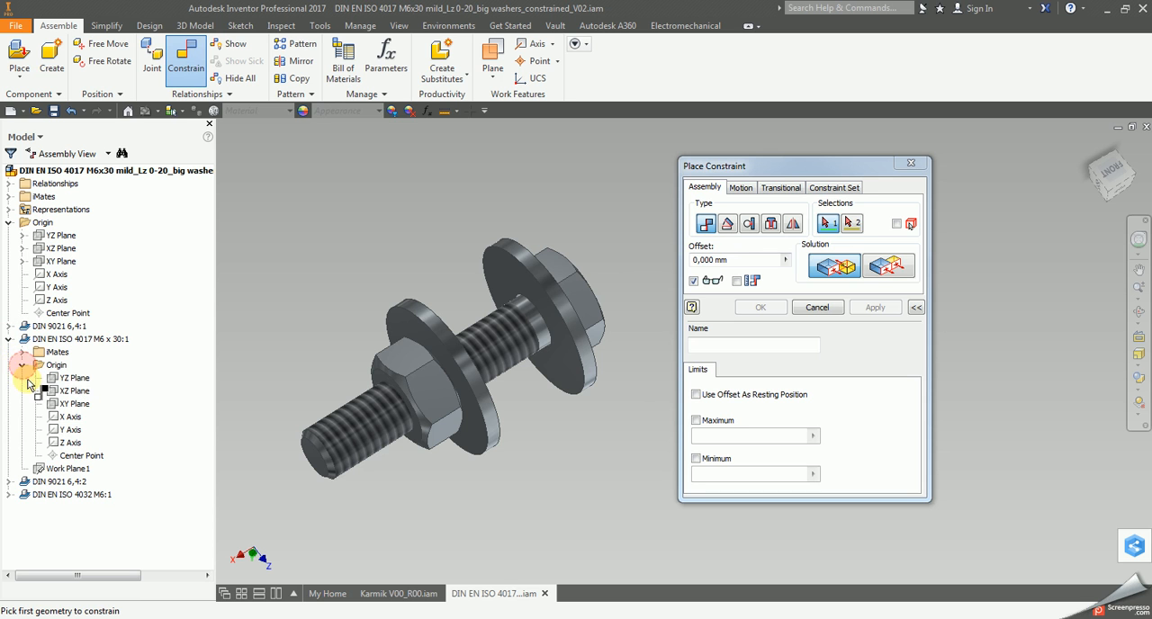
{"action": "left_click", "coordinate": [67, 379]}
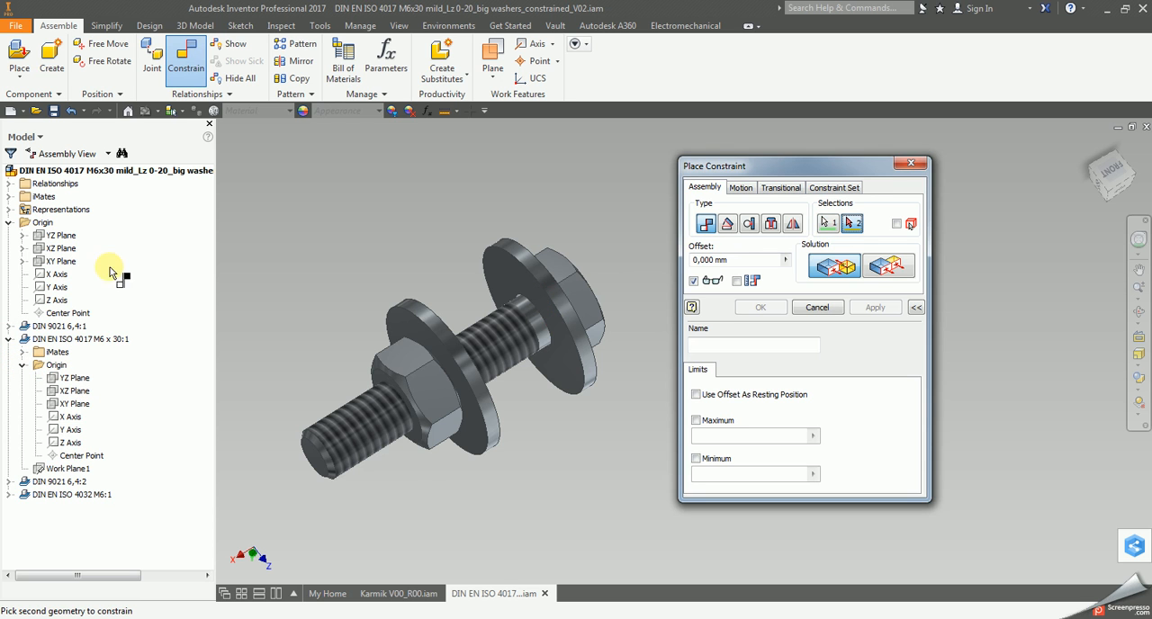
{"action": "left_click", "coordinate": [63, 237]}
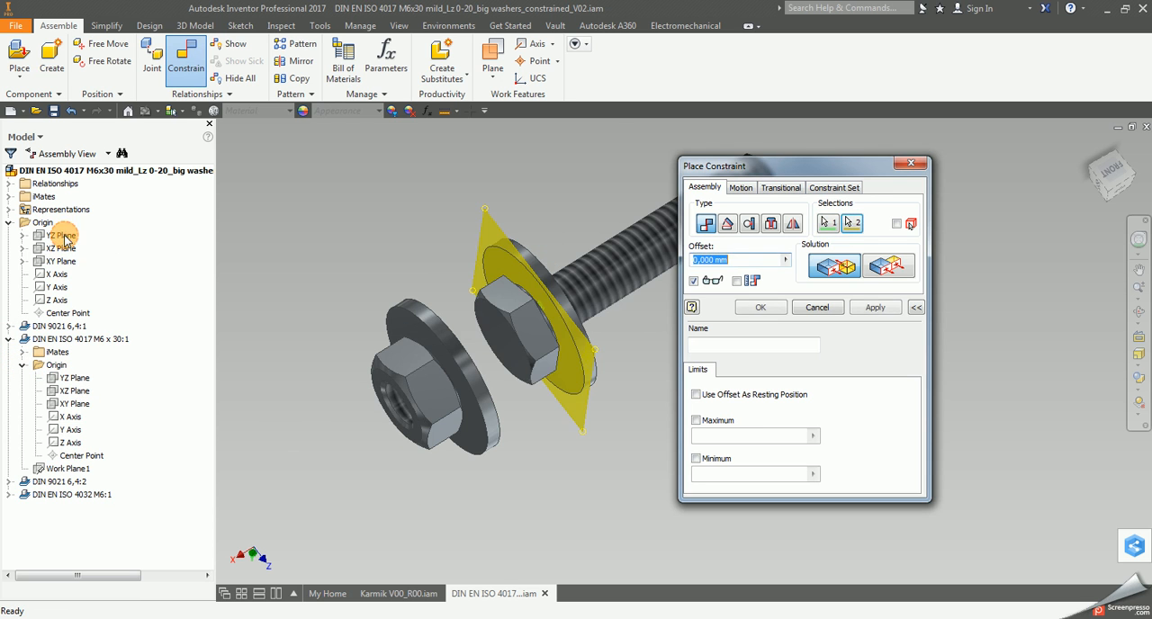
{"action": "left_click", "coordinate": [883, 267]}
{"action": "type", "text": "1,5"}
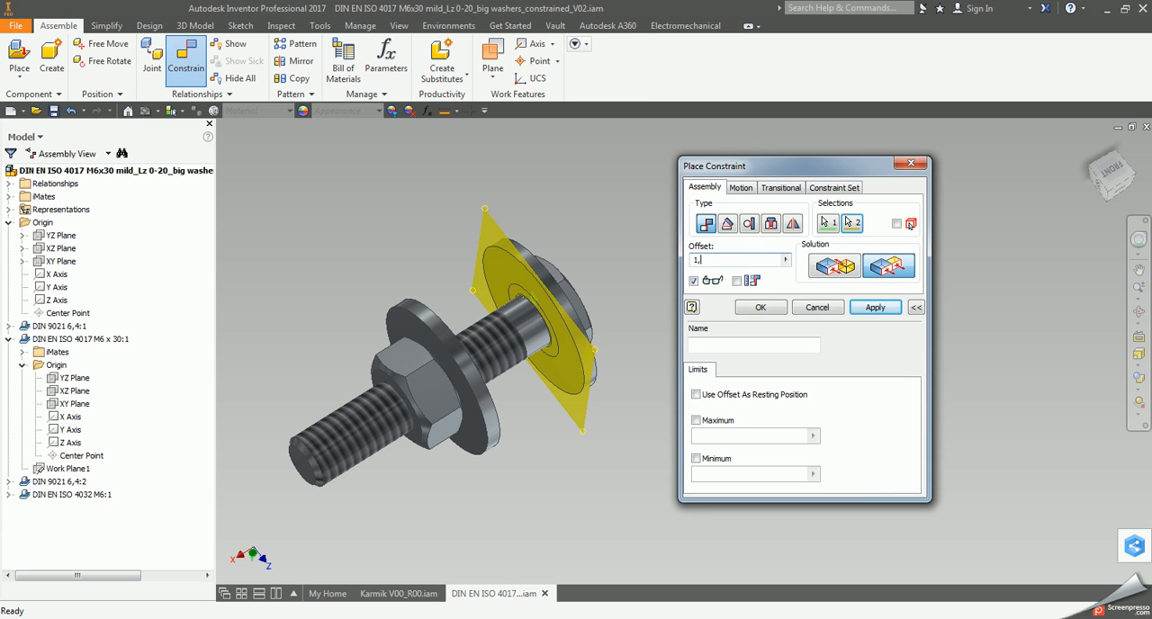
{"action": "left_click", "coordinate": [875, 309]}
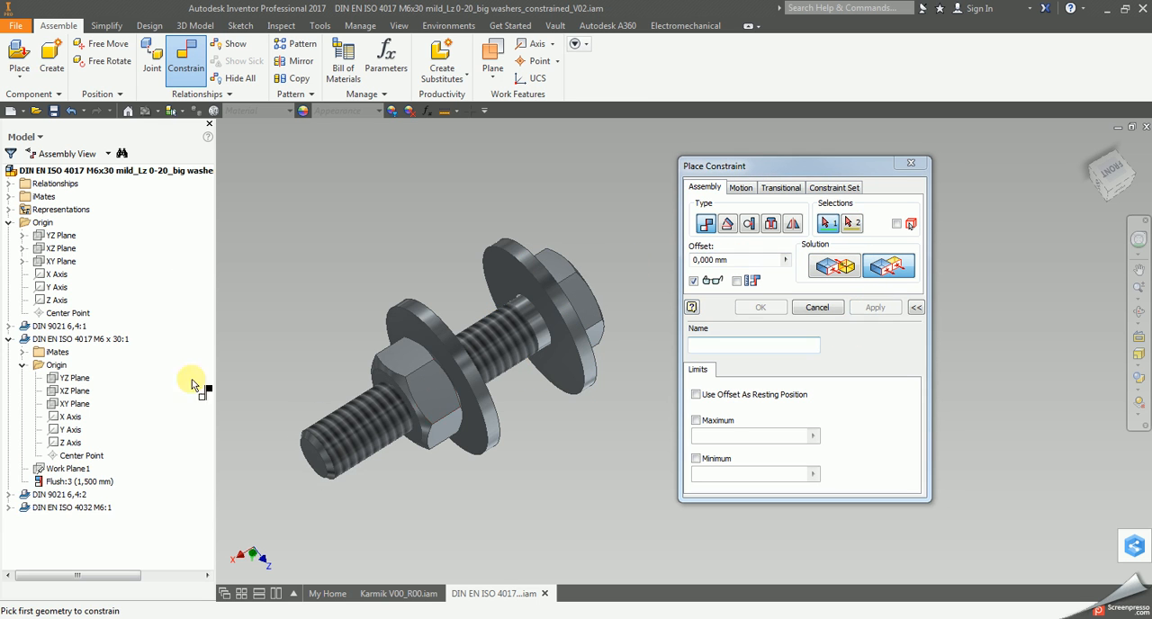
Constrain the M6 x 30 bolt's XZ and XY Planes flush with the matching origin planes of the assembly.
{"action": "left_click", "coordinate": [81, 392]}
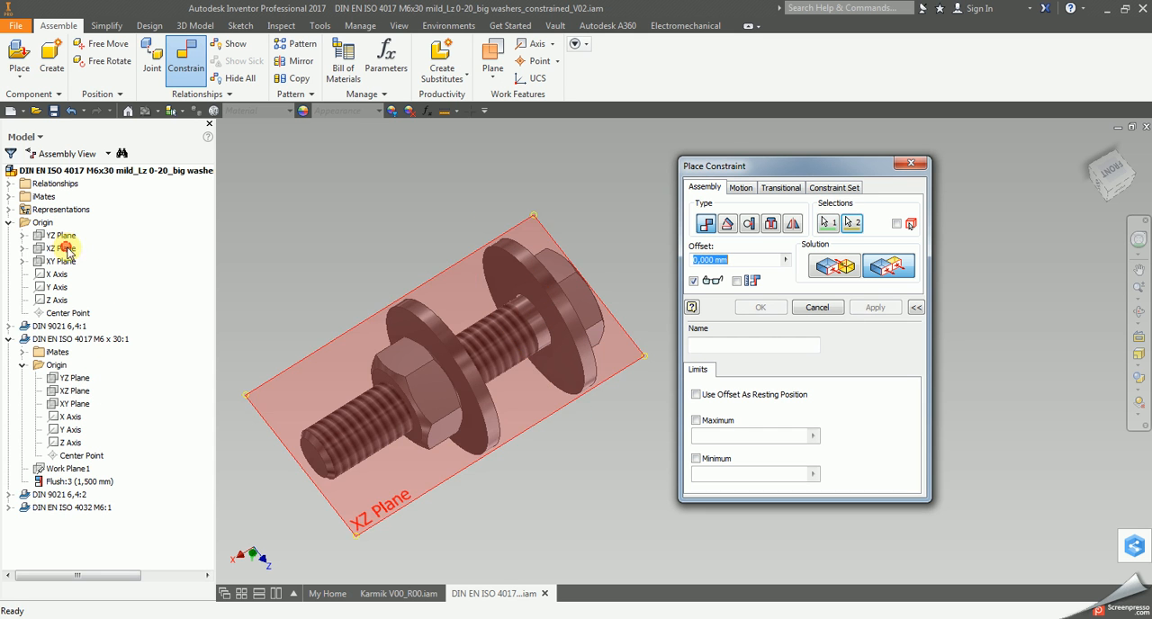
{"action": "left_click", "coordinate": [64, 247]}
{"action": "left_click", "coordinate": [875, 307]}
{"action": "left_click", "coordinate": [62, 261]}
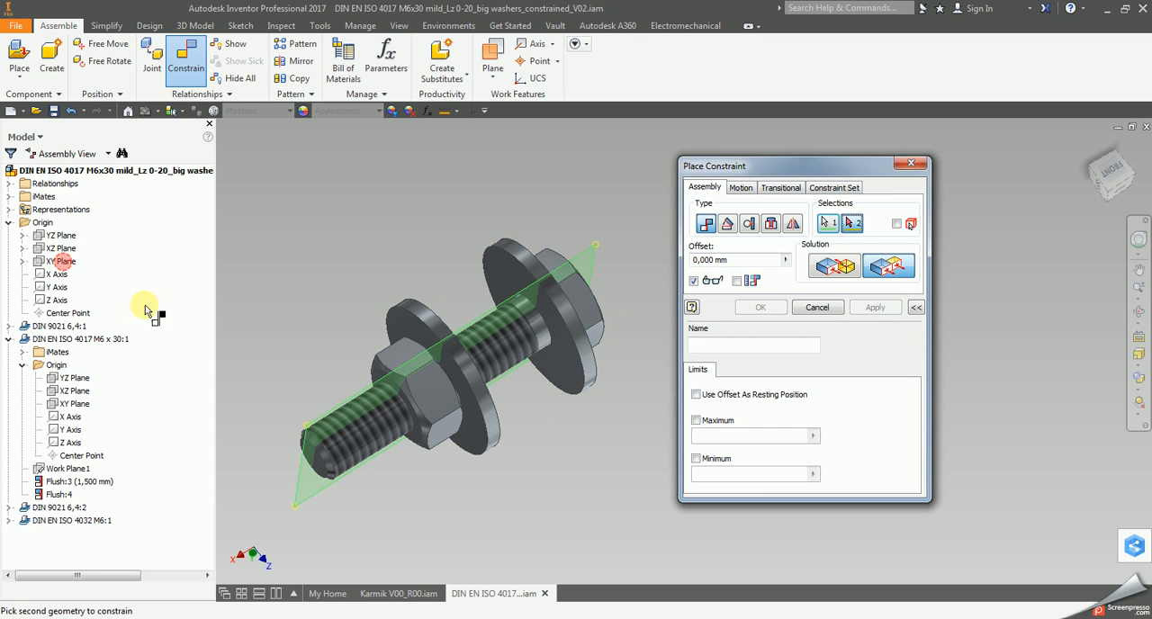
{"action": "left_click", "coordinate": [74, 404]}
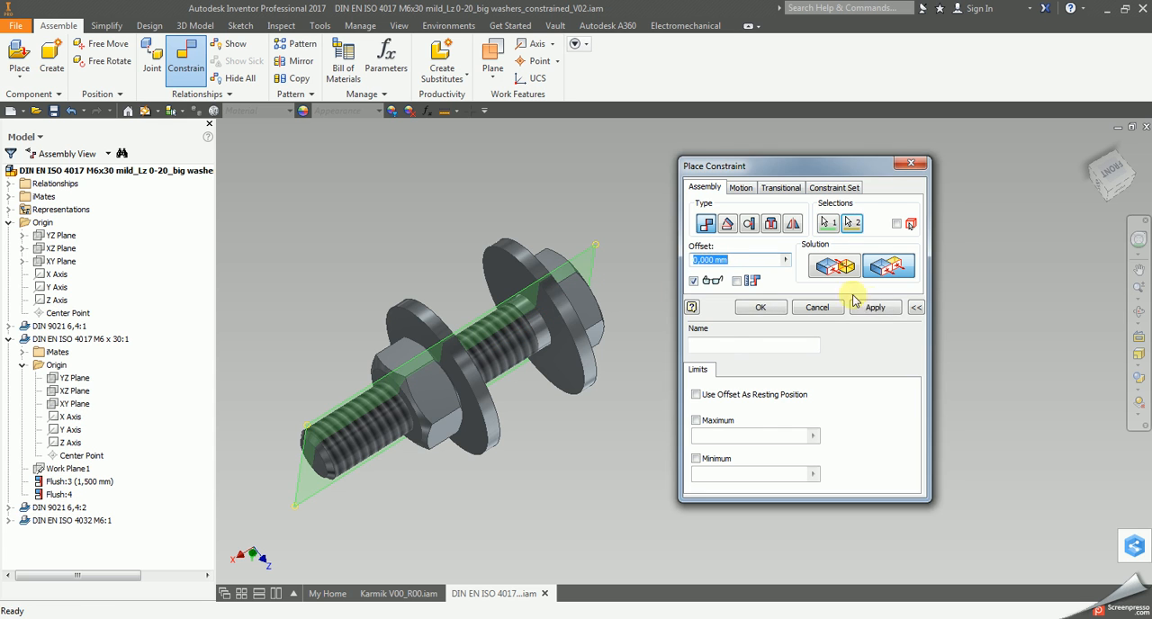
{"action": "left_click", "coordinate": [875, 307]}
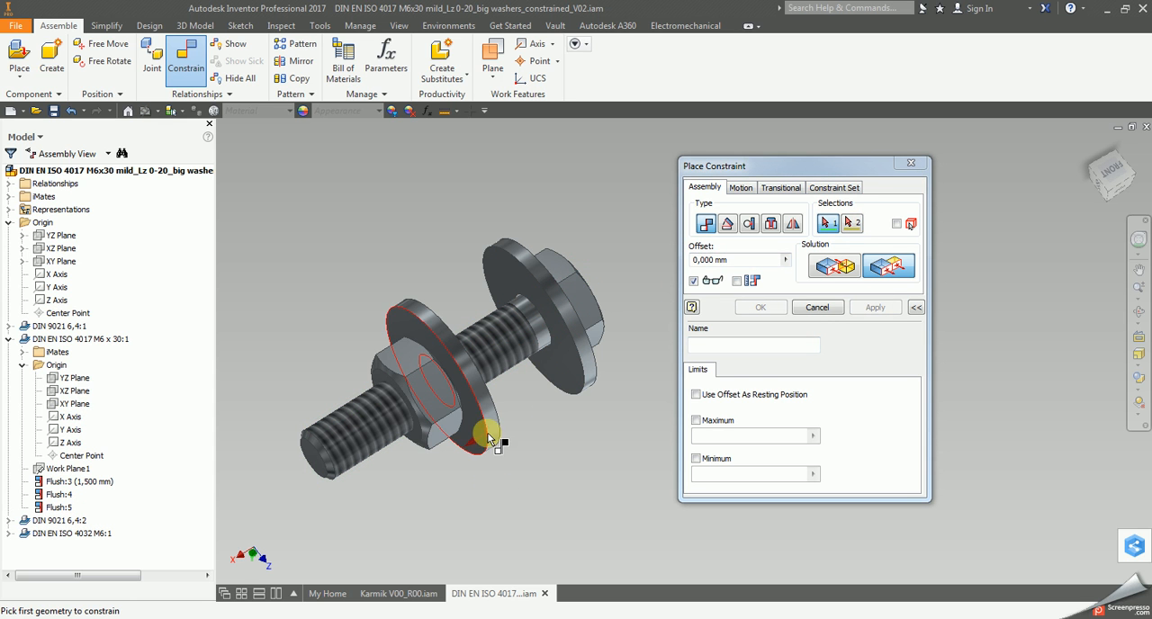
Constrain the XZ and XY Planes of washer DIN 9021 6,4:2 flush with the matching origin planes of the assembly.
{"action": "left_click", "coordinate": [10, 339]}
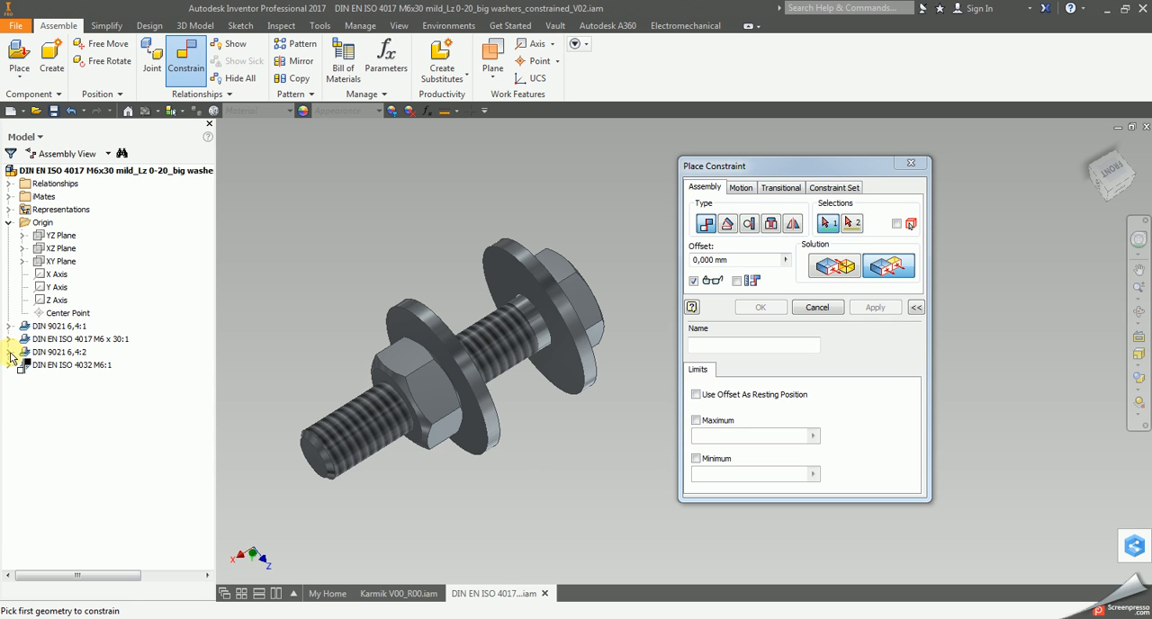
{"action": "left_click", "coordinate": [9, 352]}
{"action": "left_click", "coordinate": [23, 379]}
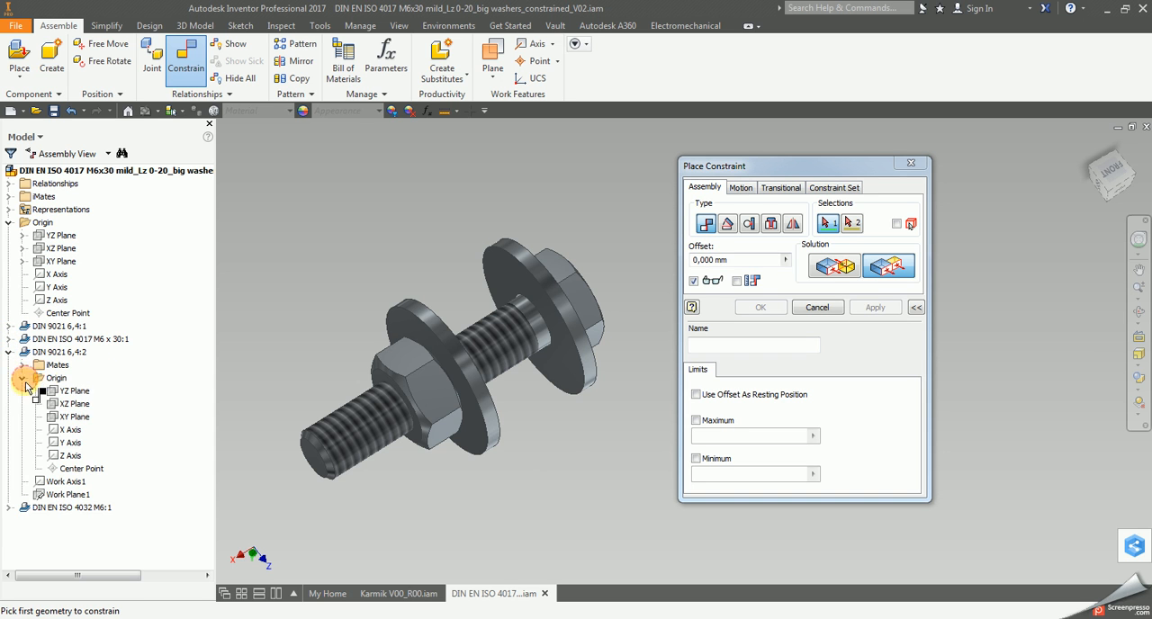
{"action": "left_click", "coordinate": [75, 405]}
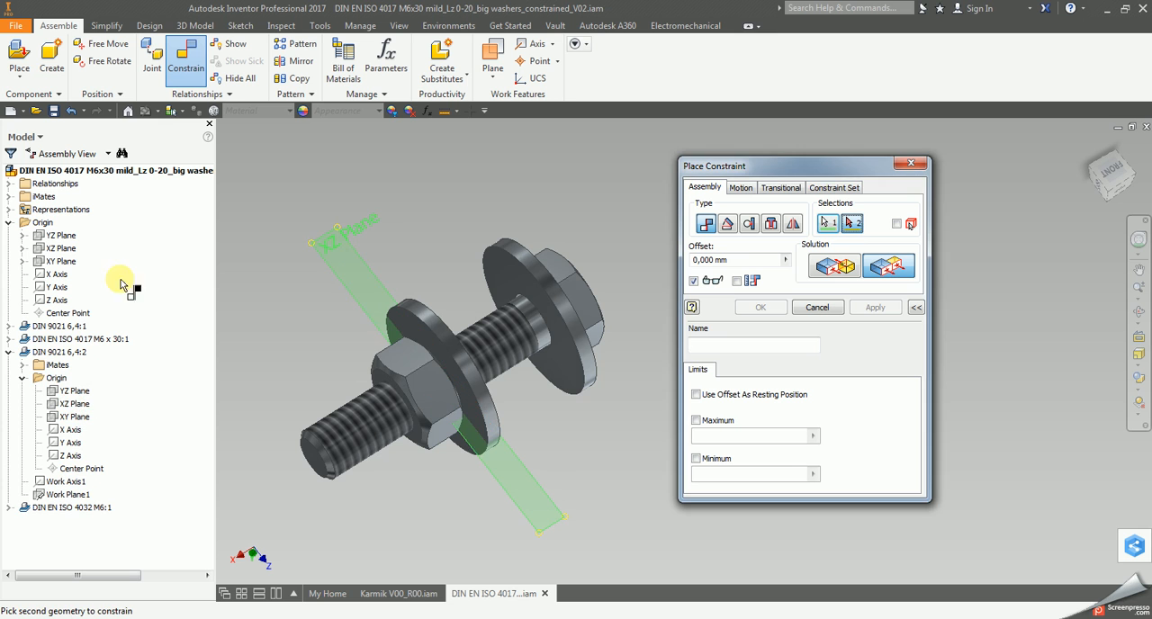
{"action": "left_click", "coordinate": [63, 248]}
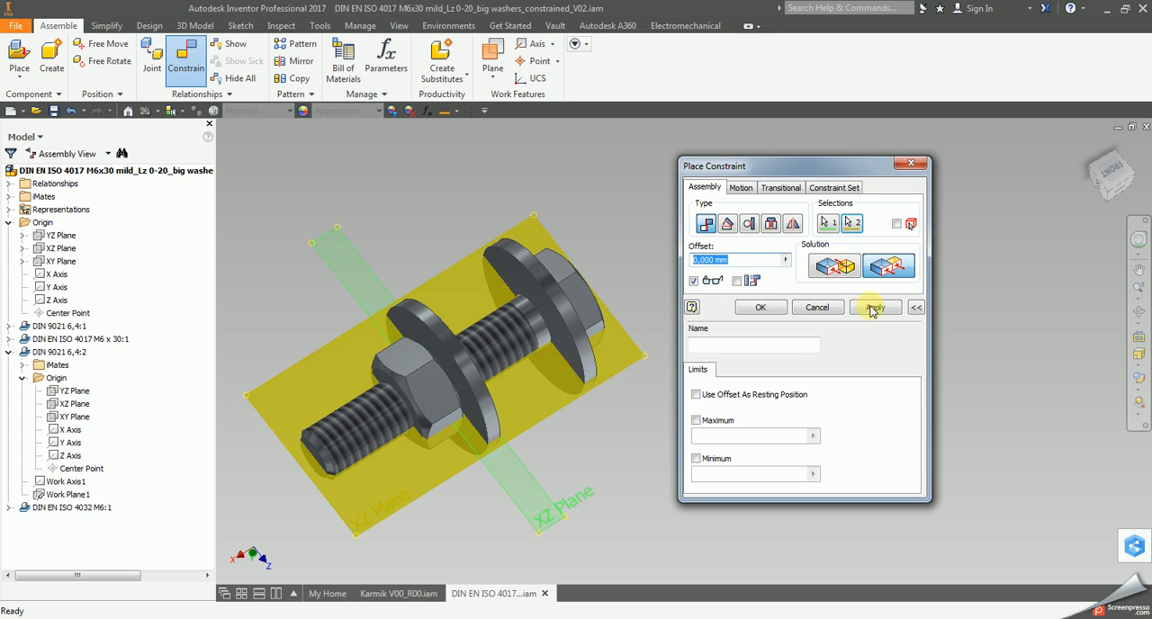
{"action": "left_click", "coordinate": [875, 307]}
{"action": "left_click", "coordinate": [74, 417]}
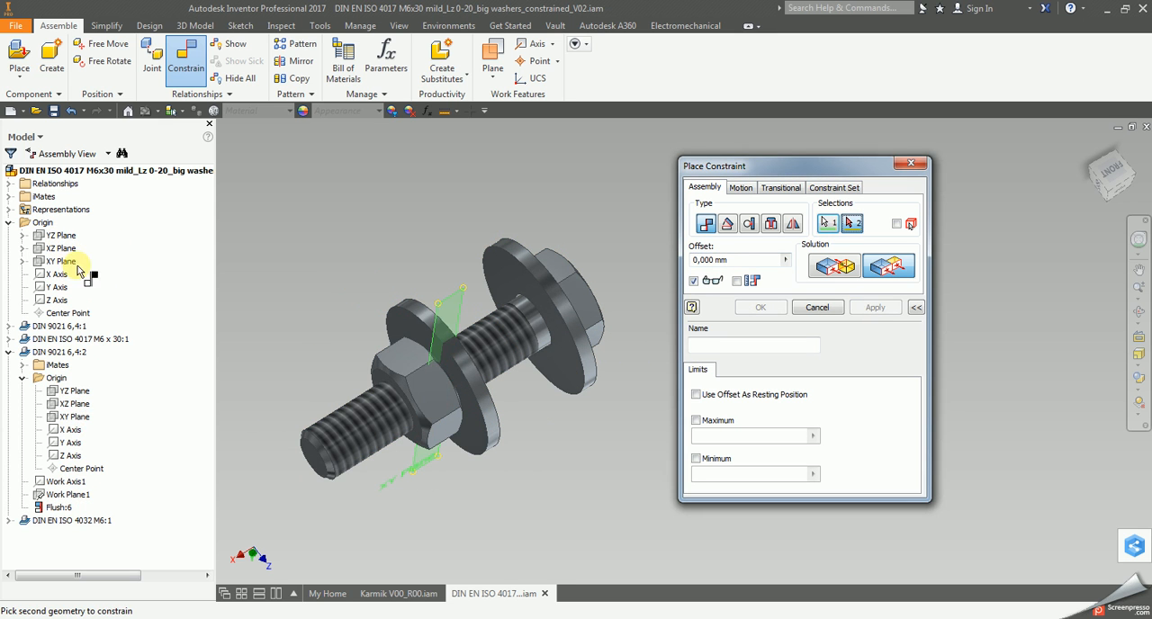
{"action": "left_click", "coordinate": [63, 259]}
{"action": "left_click", "coordinate": [875, 307]}
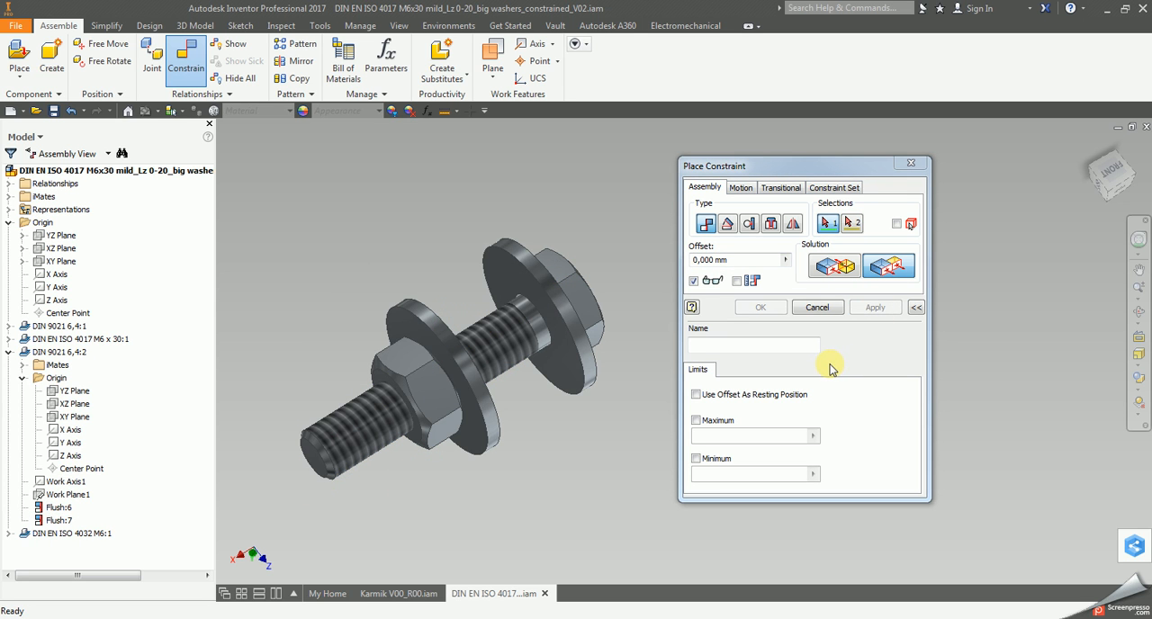
Finish constraining, slide washer DIN 9021 6,4:2 towards the bolt's threaded end and pull the M6 nut off the thread.
{"action": "middle_click_drag", "start_coordinate": [574, 427], "coordinate": [581, 390]}
{"action": "key", "text": "Escape"}
{"action": "left_click_drag", "start_coordinate": [496, 395], "coordinate": [398, 407]}
{"action": "left_click_drag", "start_coordinate": [464, 378], "coordinate": [304, 448]}
{"action": "left_click", "coordinate": [551, 503]}
{"action": "middle_click_drag", "start_coordinate": [508, 500], "coordinate": [604, 476]}
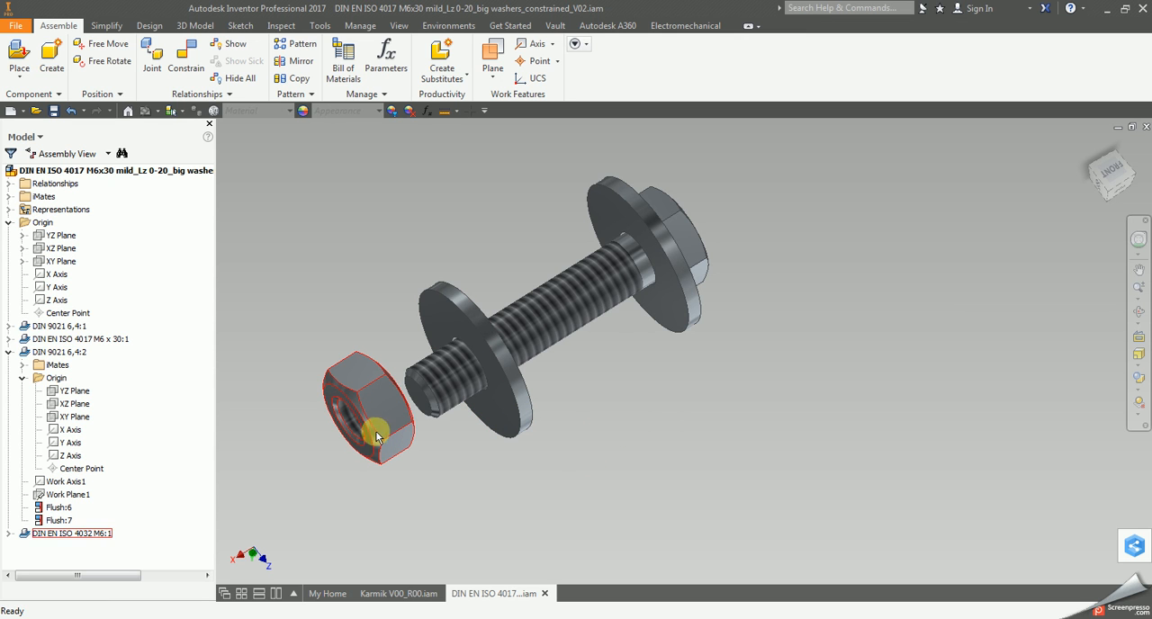
Mate the M6 nut's X Axis with the assembly's X Axis and move the nut to the bolt's threaded end.
{"action": "left_click", "coordinate": [186, 63]}
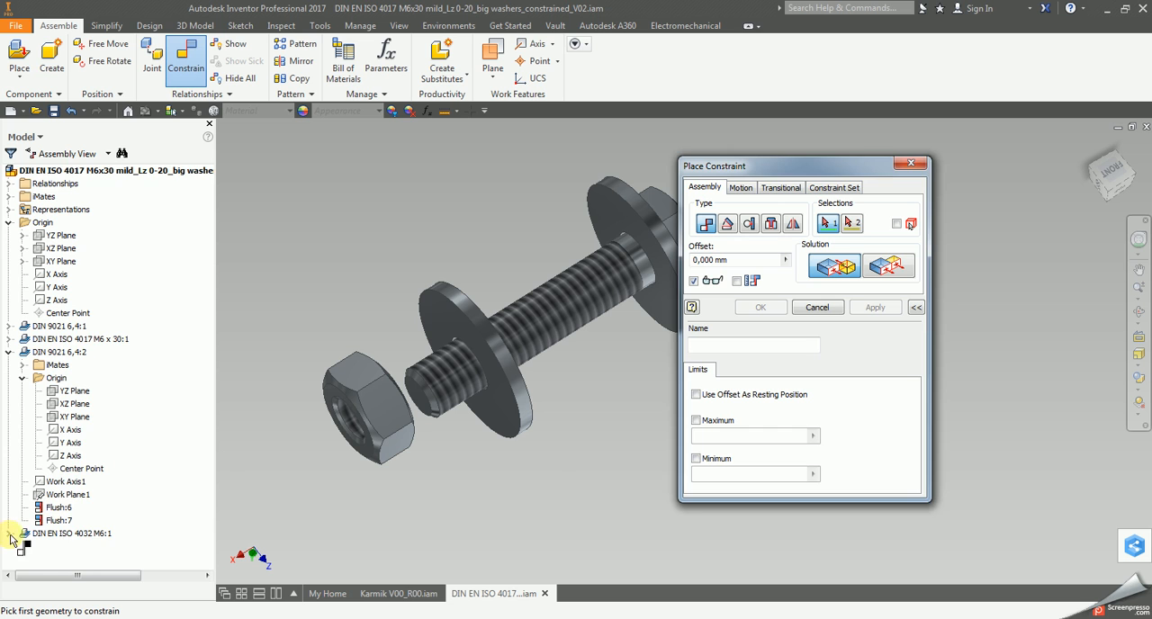
{"action": "left_click", "coordinate": [9, 534]}
{"action": "left_click", "coordinate": [23, 535]}
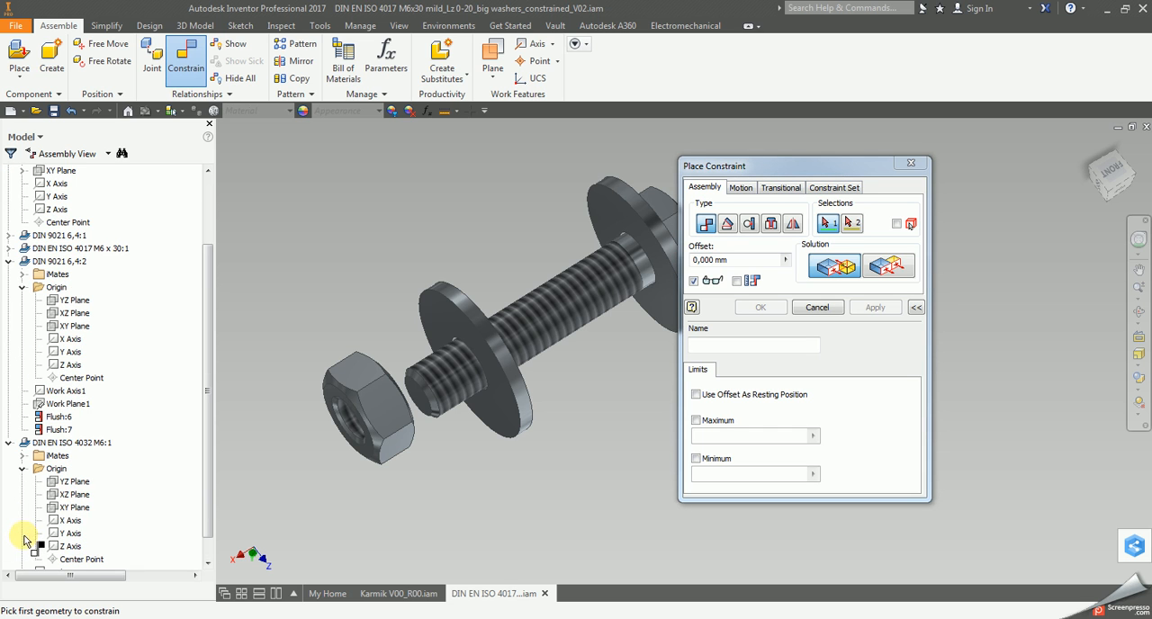
{"action": "left_click", "coordinate": [72, 524]}
{"action": "scroll", "coordinate": [116, 270], "scroll_direction": "up", "scroll_amount": 3}
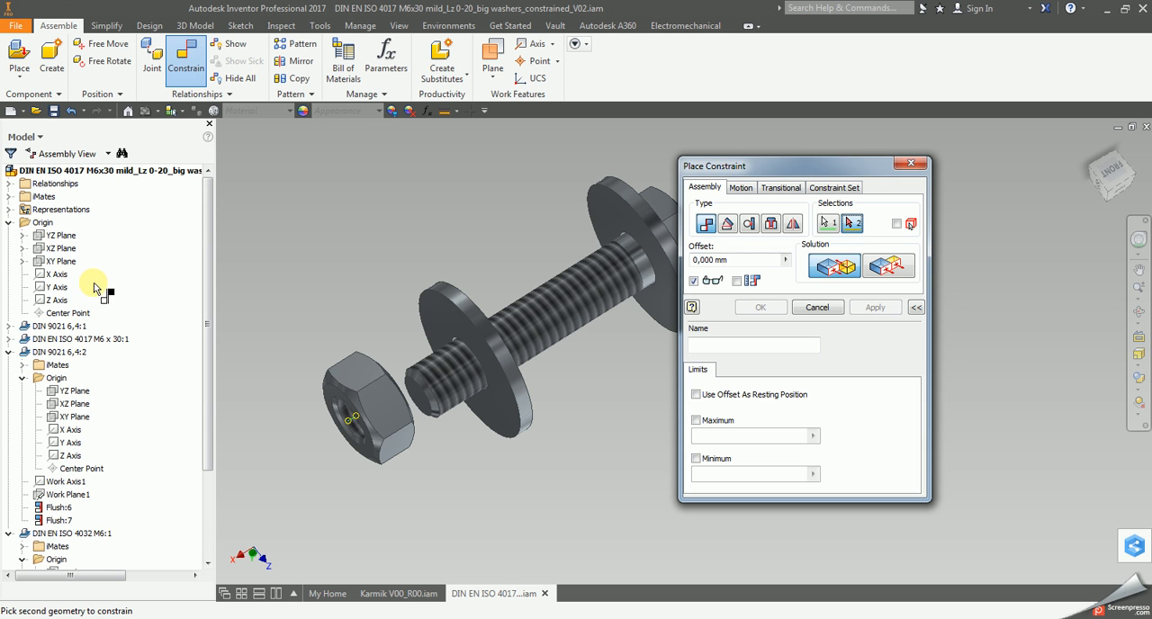
{"action": "left_click", "coordinate": [57, 287]}
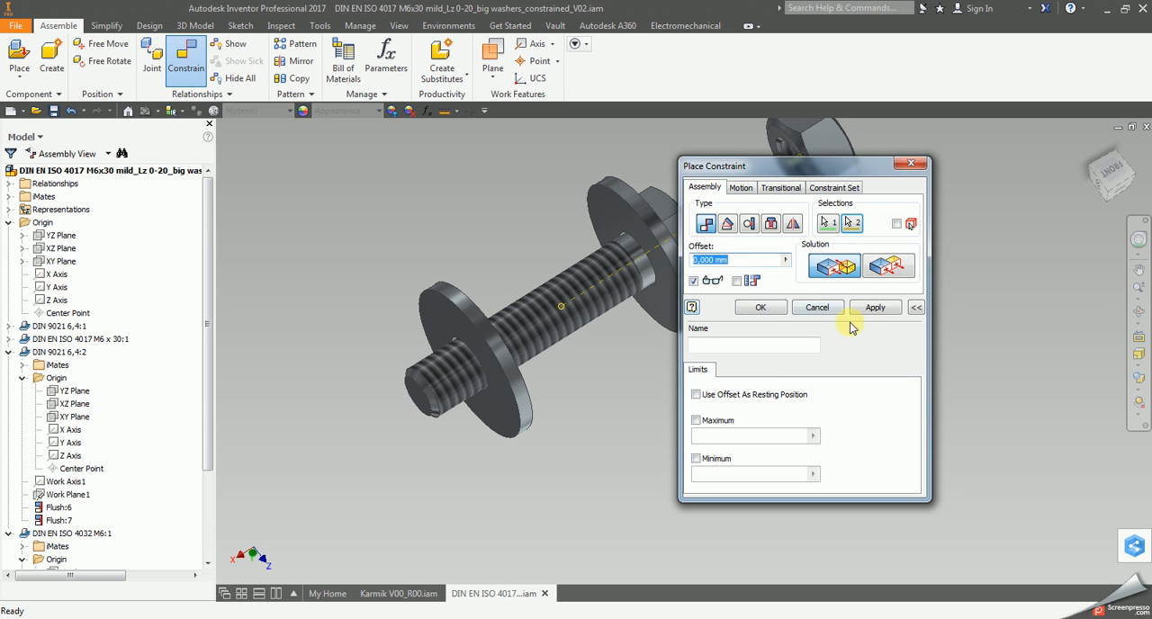
{"action": "left_click", "coordinate": [874, 307]}
{"action": "left_click", "coordinate": [818, 307]}
{"action": "left_click_drag", "start_coordinate": [844, 168], "coordinate": [389, 424]}
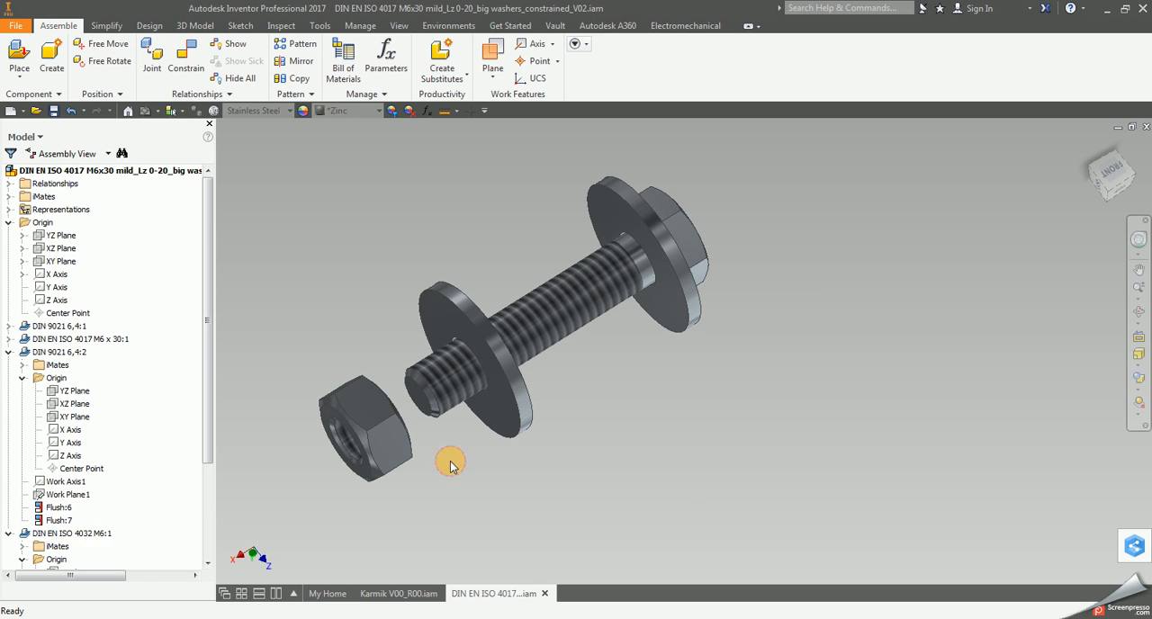
Free-rotate the M6 nut to turn it out of its current orientation.
{"action": "left_click", "coordinate": [384, 458]}
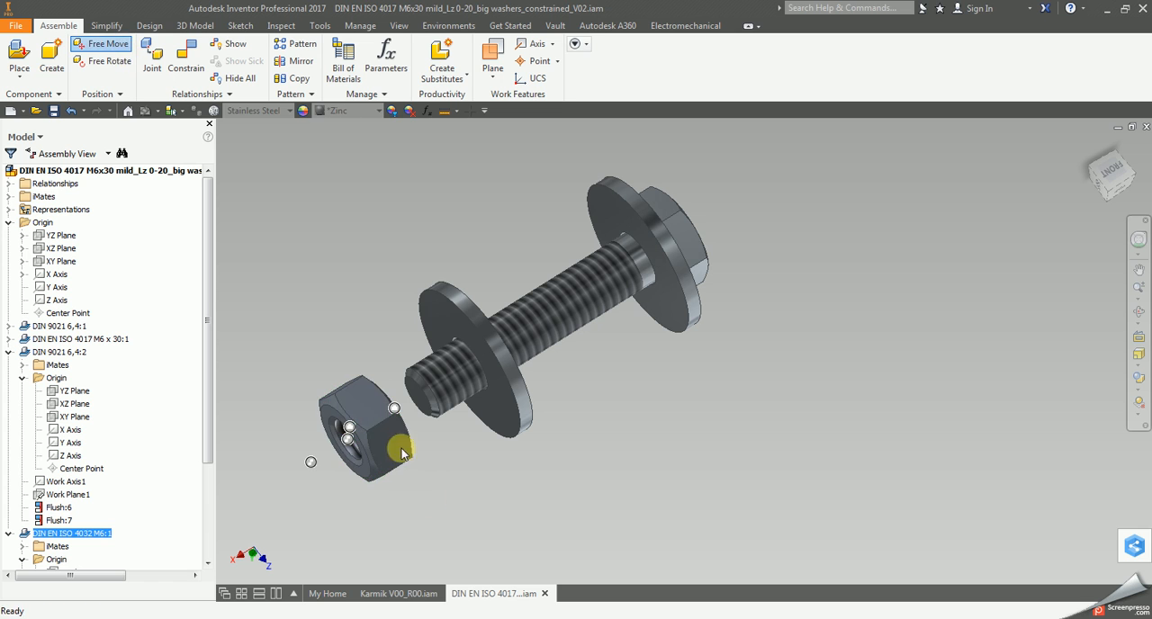
{"action": "left_click", "coordinate": [108, 60]}
{"action": "left_click", "coordinate": [347, 405]}
{"action": "left_click_drag", "start_coordinate": [389, 439], "coordinate": [394, 478]}
{"action": "right_click", "coordinate": [375, 494]}
{"action": "left_click", "coordinate": [420, 495]}
{"action": "key", "text": "Escape"}
{"action": "left_click", "coordinate": [452, 492]}
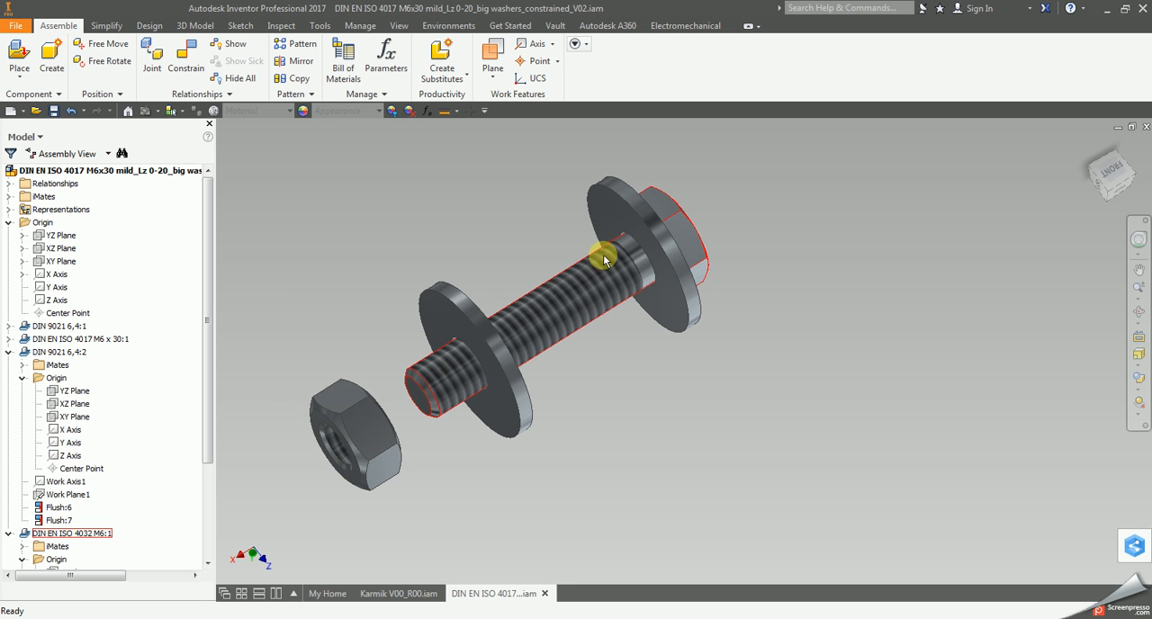
Add a 0 deg directed angle constraint between the M6 nut's and the assembly's YZ Planes, and slide the nut onto the thread.
{"action": "left_click", "coordinate": [185, 67]}
{"action": "left_click", "coordinate": [724, 226]}
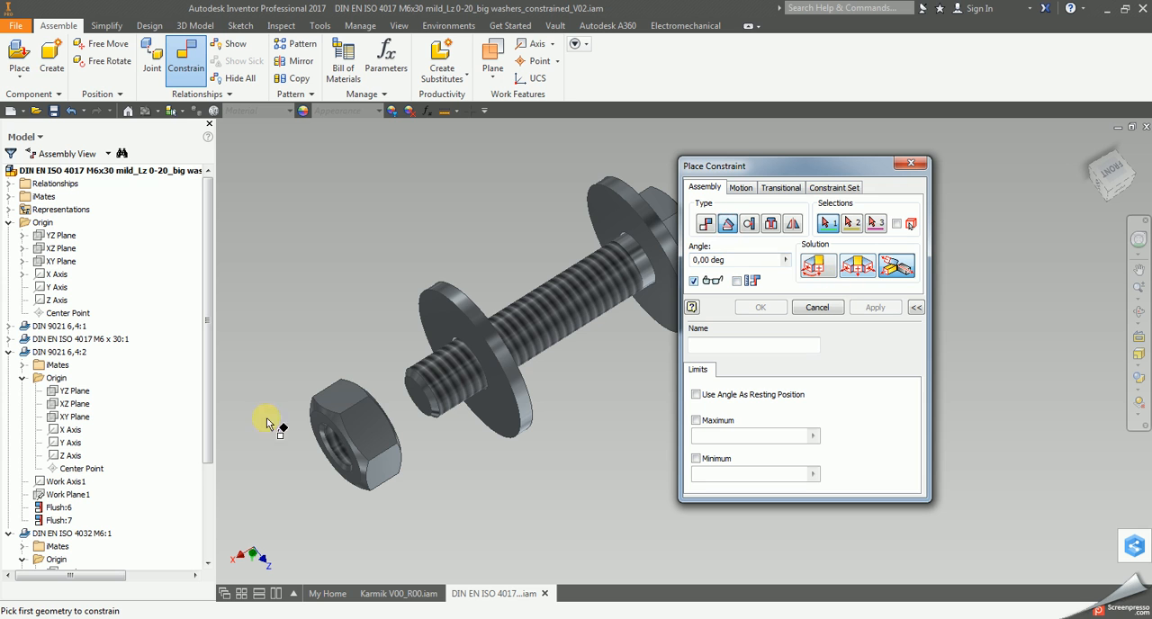
{"action": "left_click", "coordinate": [821, 270]}
{"action": "scroll", "coordinate": [112, 504], "scroll_direction": "down", "scroll_amount": 3}
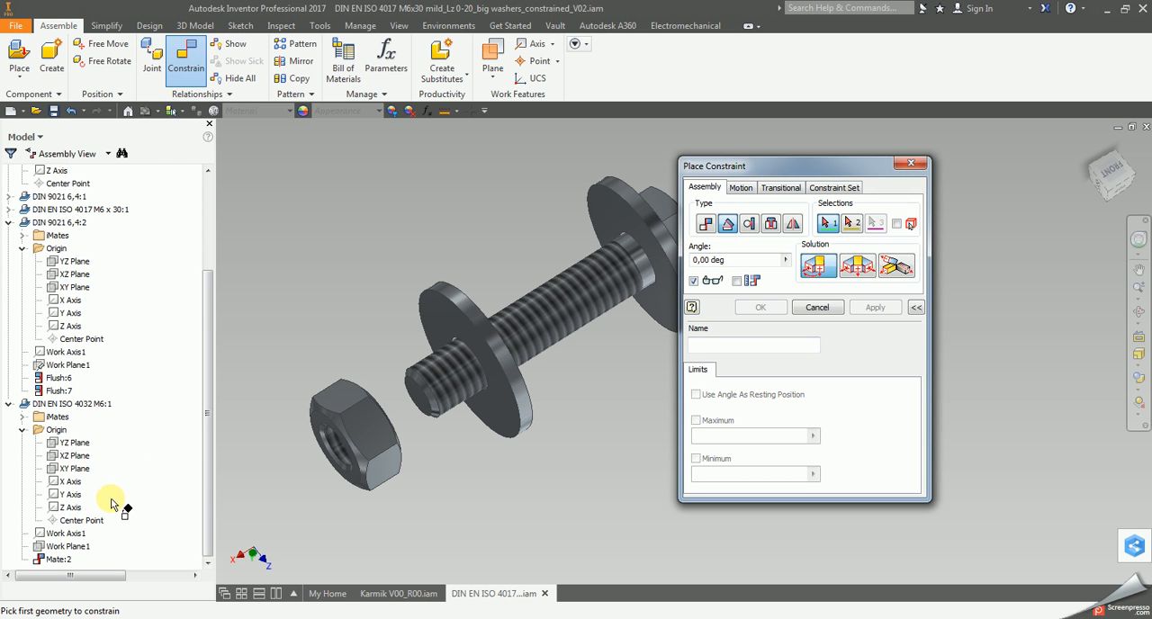
{"action": "left_click", "coordinate": [68, 446]}
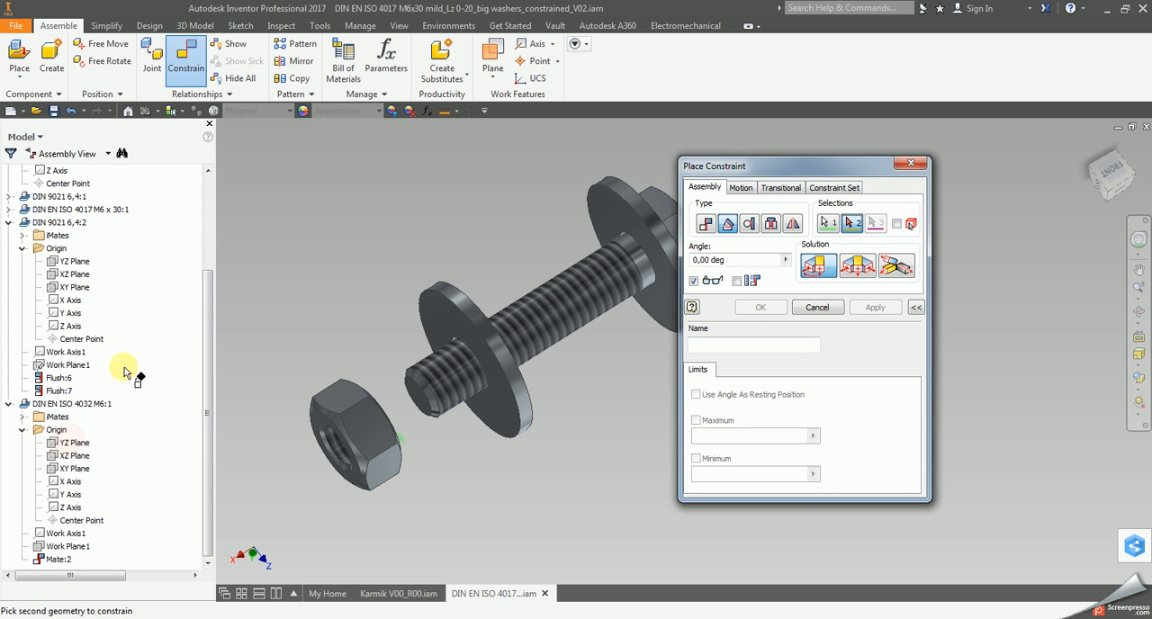
{"action": "scroll", "coordinate": [81, 423], "scroll_direction": "up", "scroll_amount": 3}
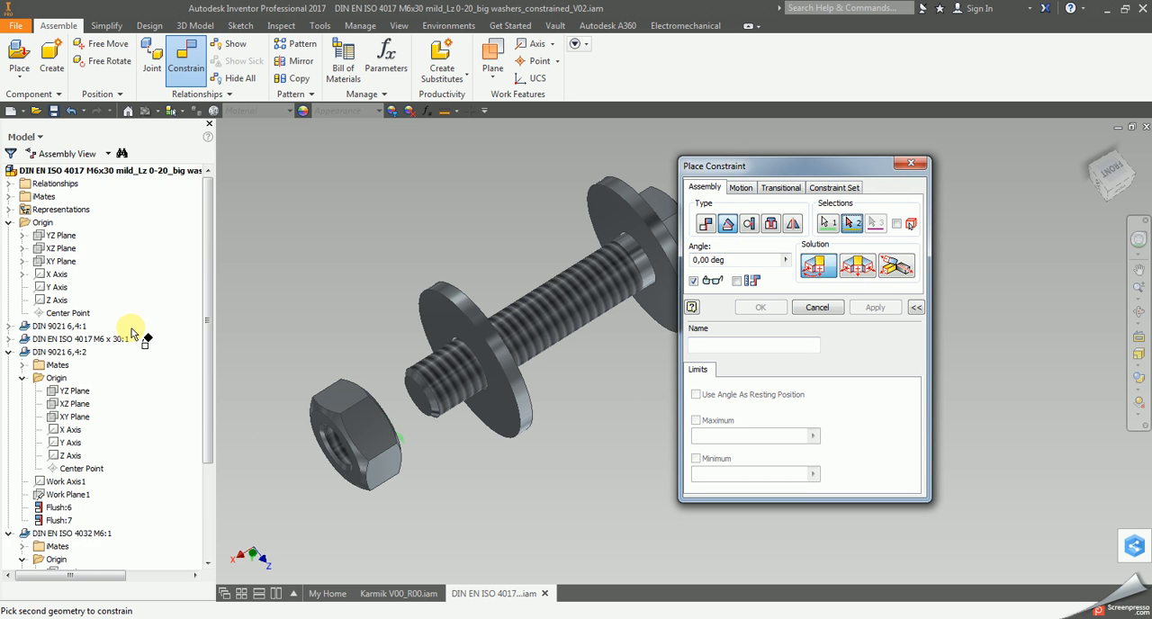
{"action": "left_click", "coordinate": [61, 235]}
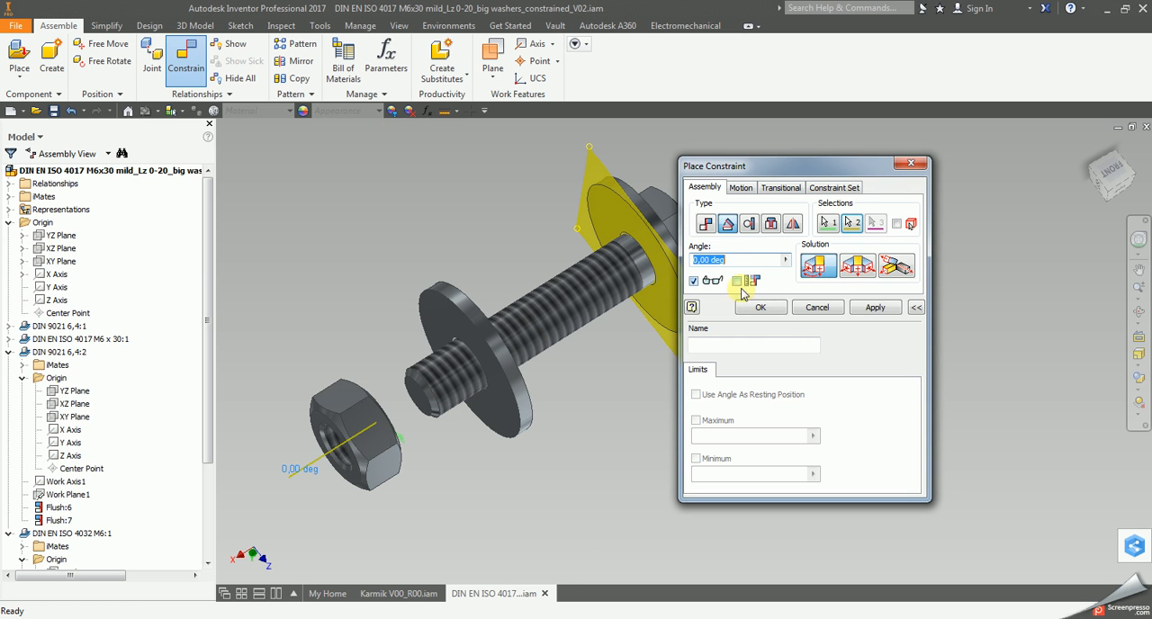
{"action": "left_click", "coordinate": [875, 308]}
{"action": "left_click", "coordinate": [824, 308]}
{"action": "left_click_drag", "start_coordinate": [329, 468], "coordinate": [378, 404]}
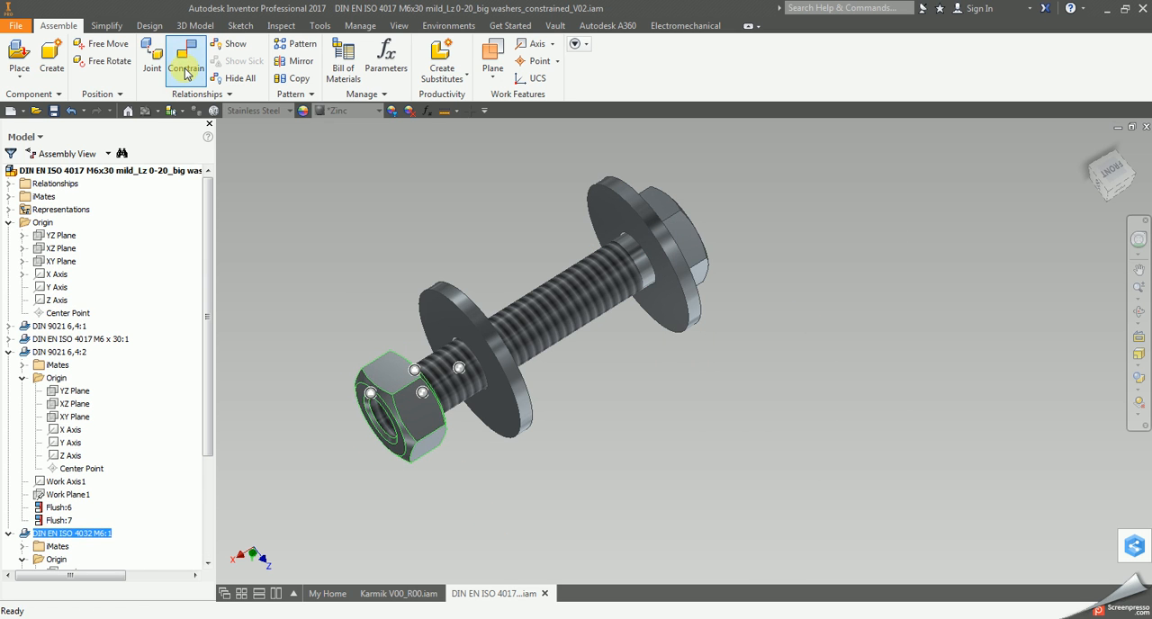
Free-rotate the M6 nut on the thread to test its angle constraint.
{"action": "left_click", "coordinate": [106, 60]}
{"action": "left_click_drag", "start_coordinate": [411, 398], "coordinate": [432, 430]}
{"action": "right_click", "coordinate": [370, 439]}
{"action": "left_click", "coordinate": [427, 437]}
{"action": "left_click", "coordinate": [460, 469]}
{"action": "left_click", "coordinate": [448, 480]}
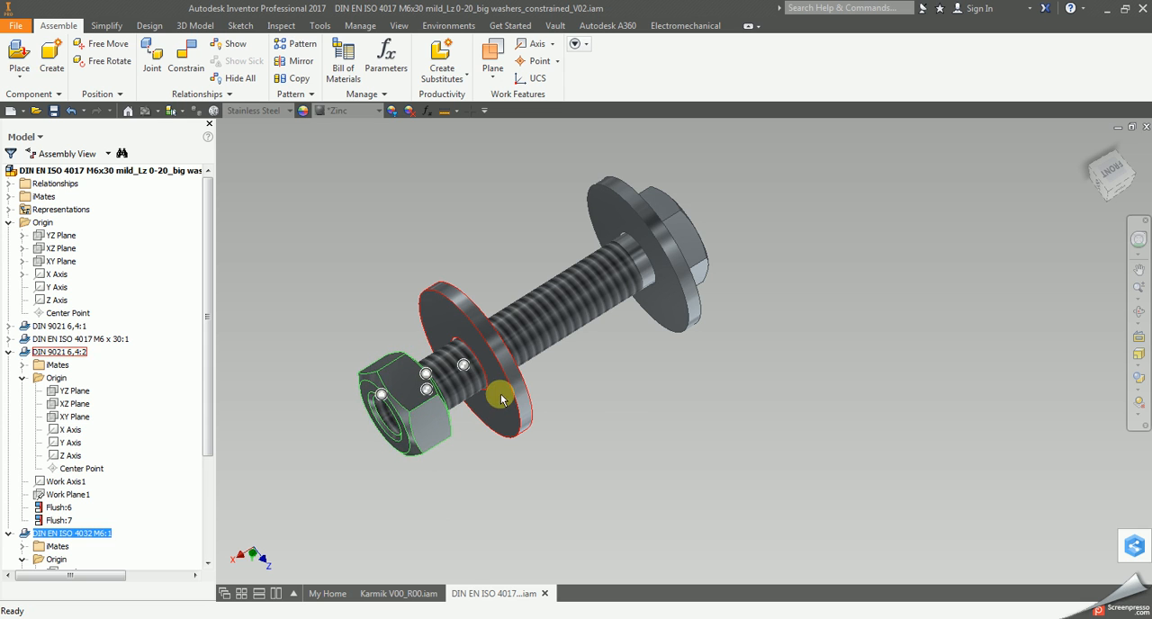
{"action": "left_click", "coordinate": [632, 422]}
Create a work plane offset 55 mm from the assembly's YZ Plane.
{"action": "scroll", "coordinate": [631, 423], "scroll_direction": "down", "scroll_amount": 3}
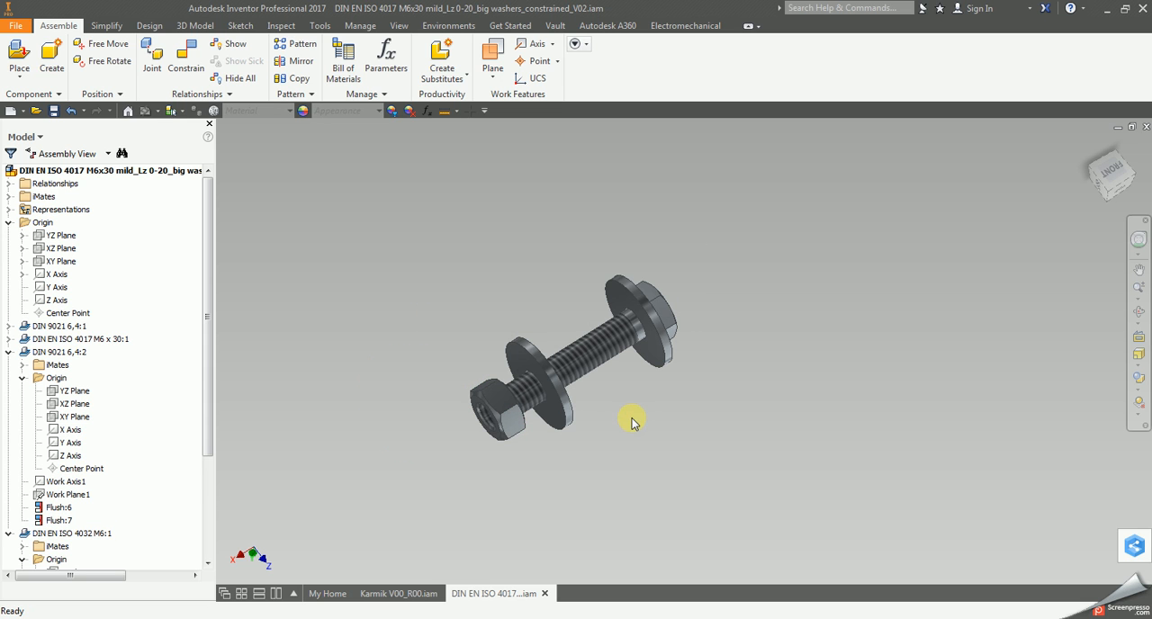
{"action": "left_click", "coordinate": [494, 53]}
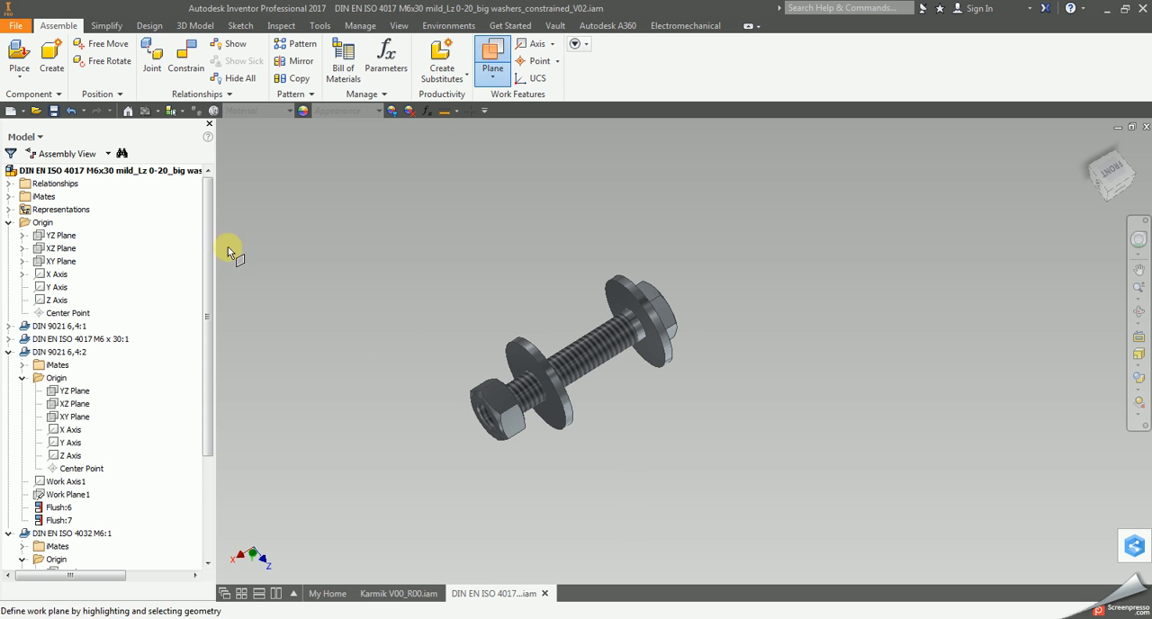
{"action": "left_click", "coordinate": [60, 235]}
{"action": "left_click_drag", "start_coordinate": [666, 391], "coordinate": [609, 441]}
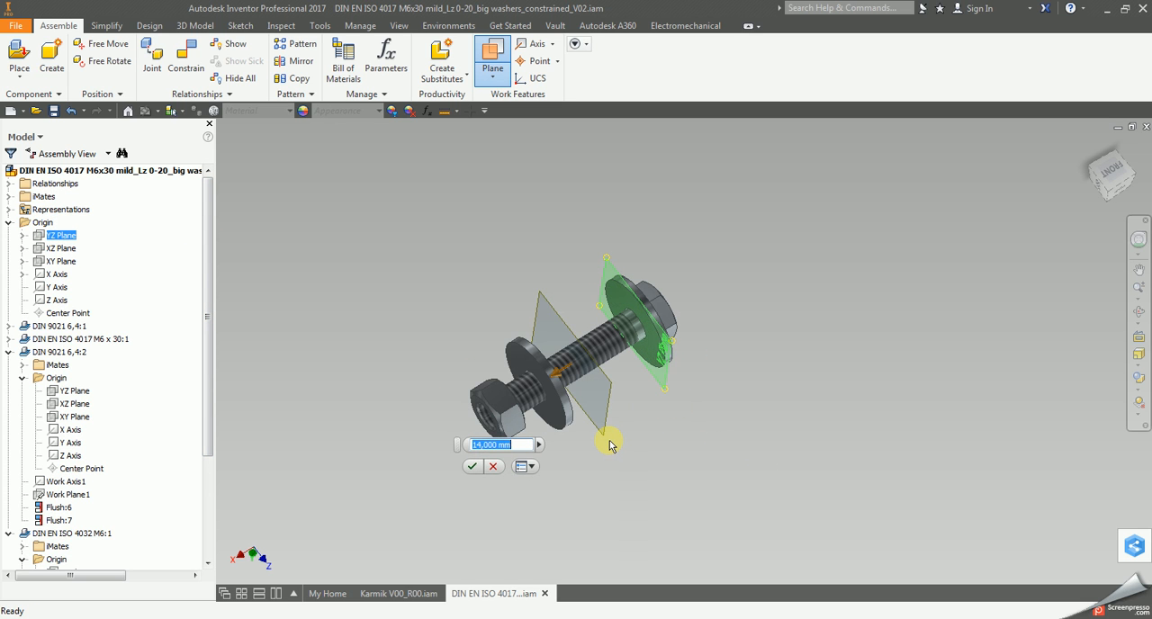
{"action": "key", "text": "Return"}
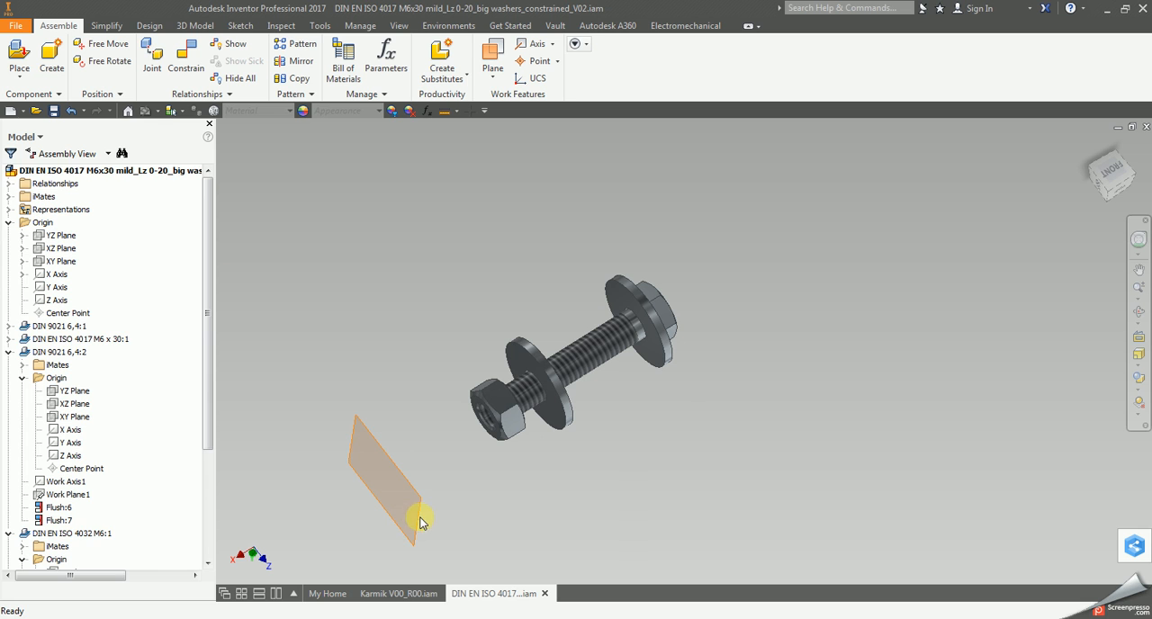
Delete the 55 mm flush constraint that ties the new work plane to the assembly's YZ Plane.
{"action": "scroll", "coordinate": [108, 540], "scroll_direction": "down", "scroll_amount": 4}
{"action": "left_click", "coordinate": [72, 559]}
{"action": "left_click", "coordinate": [8, 560]}
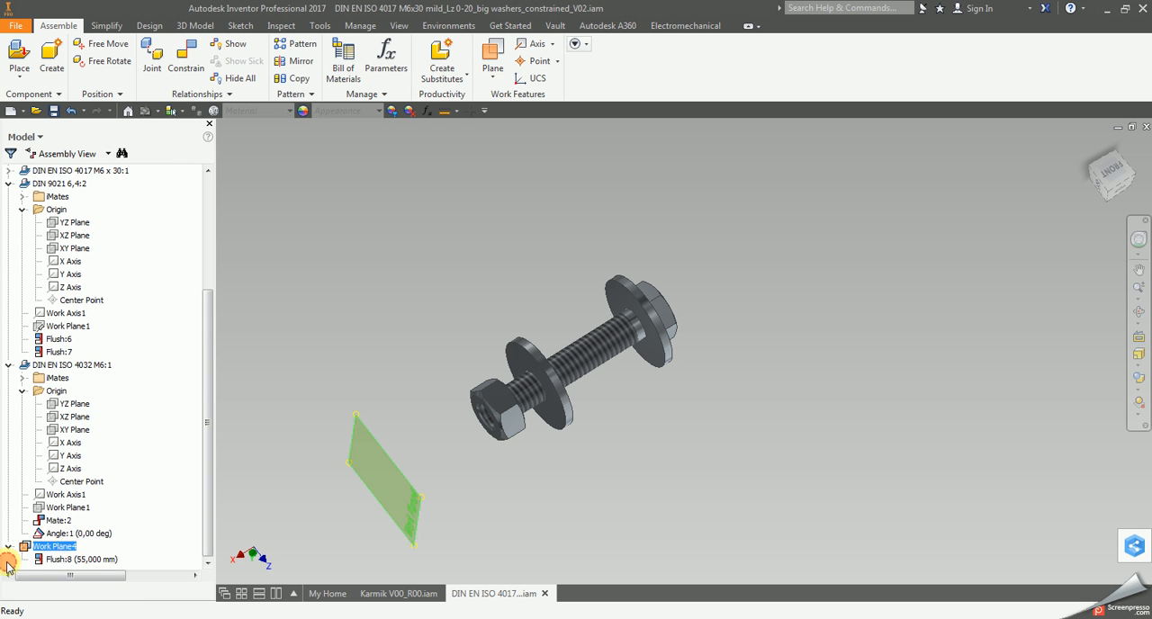
{"action": "right_click", "coordinate": [84, 564]}
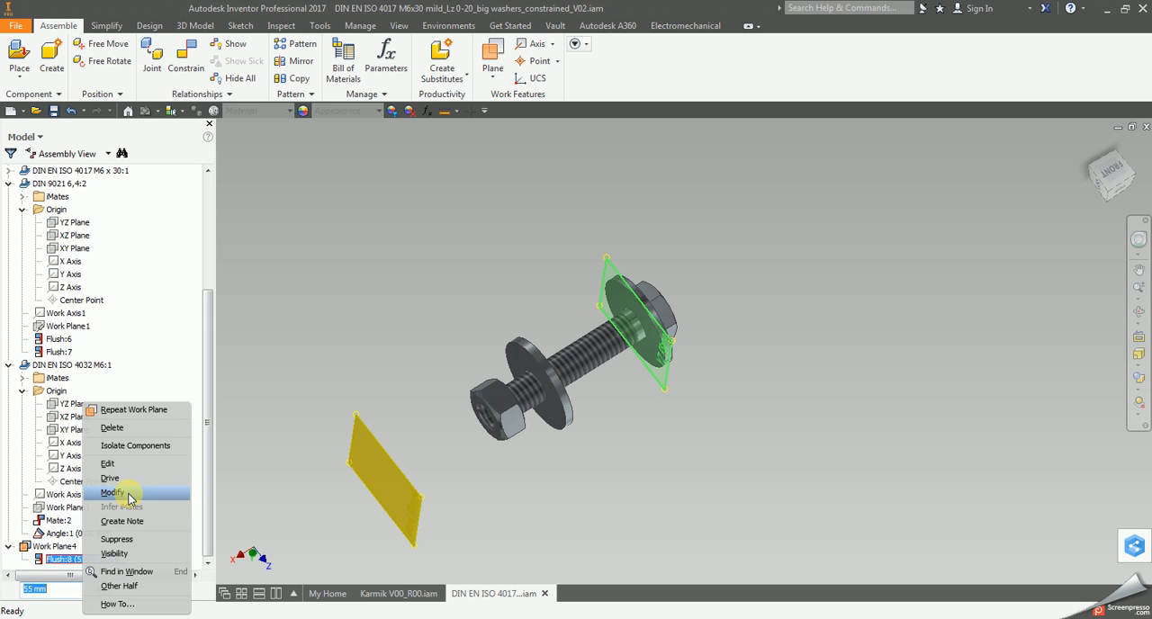
{"action": "left_click", "coordinate": [127, 429]}
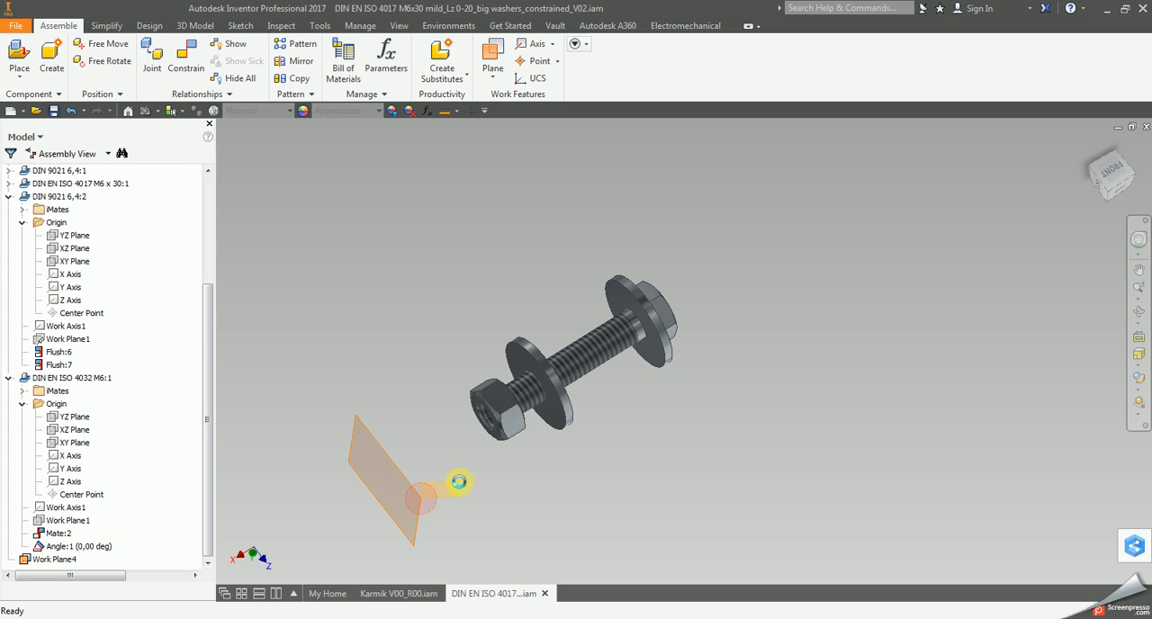
{"action": "left_click", "coordinate": [54, 559]}
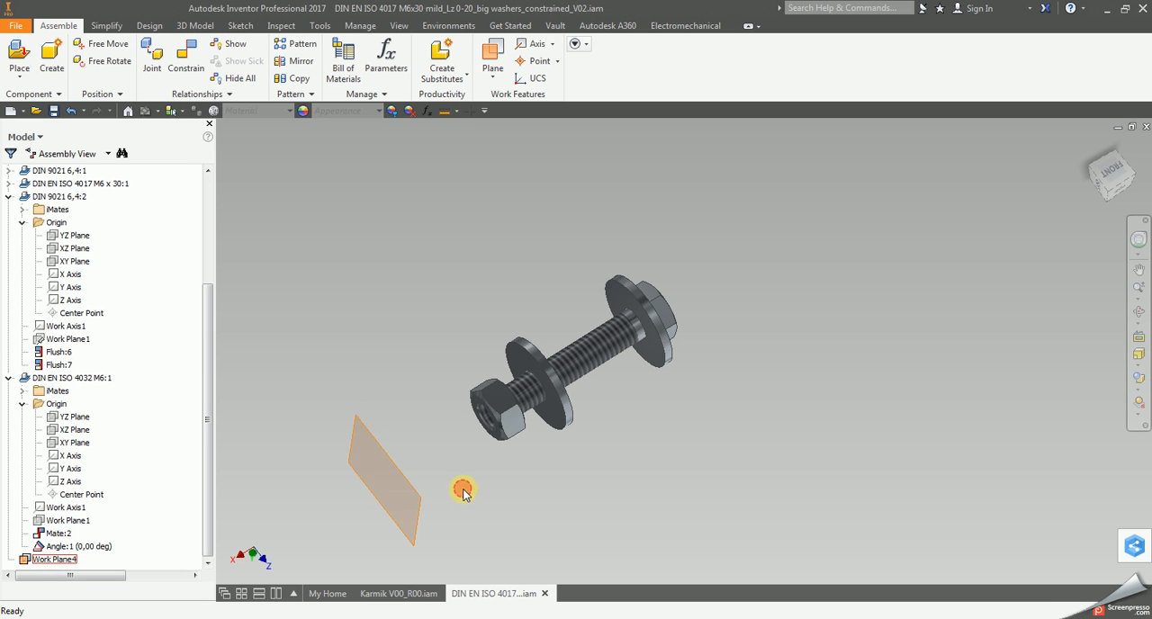
Mate the new work plane with the YZ Plane of washer DIN 9021 6,4:2 at 0 mm offset.
{"action": "left_click", "coordinate": [186, 56]}
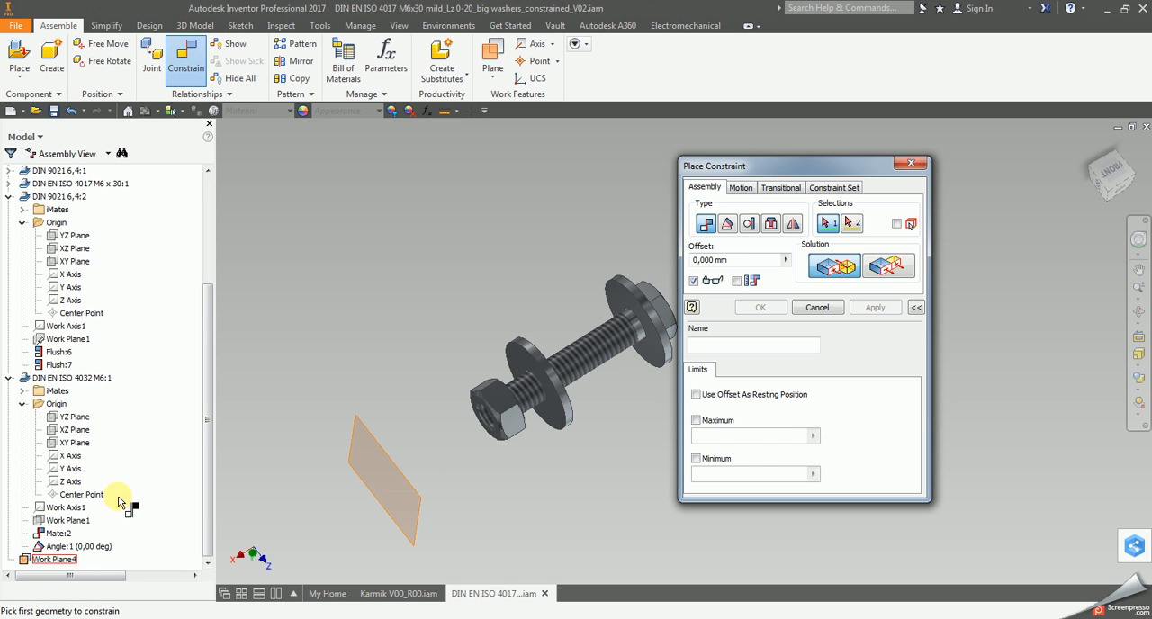
{"action": "left_click", "coordinate": [392, 506]}
{"action": "scroll", "coordinate": [603, 416], "scroll_direction": "up", "scroll_amount": 3}
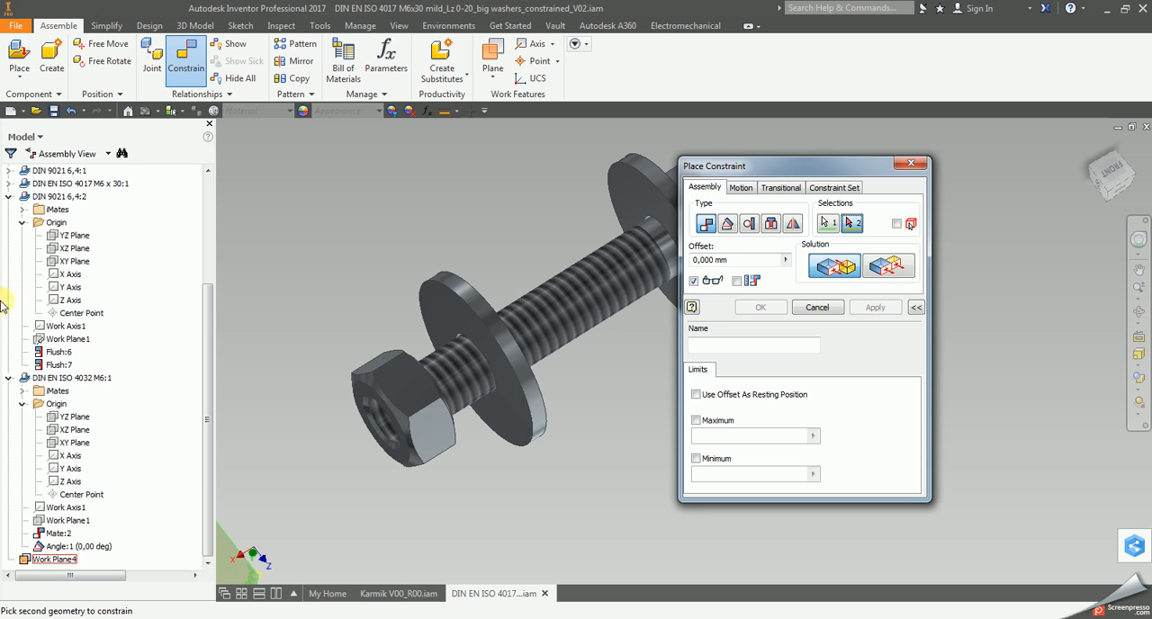
{"action": "scroll", "coordinate": [80, 379], "scroll_direction": "up", "scroll_amount": 2}
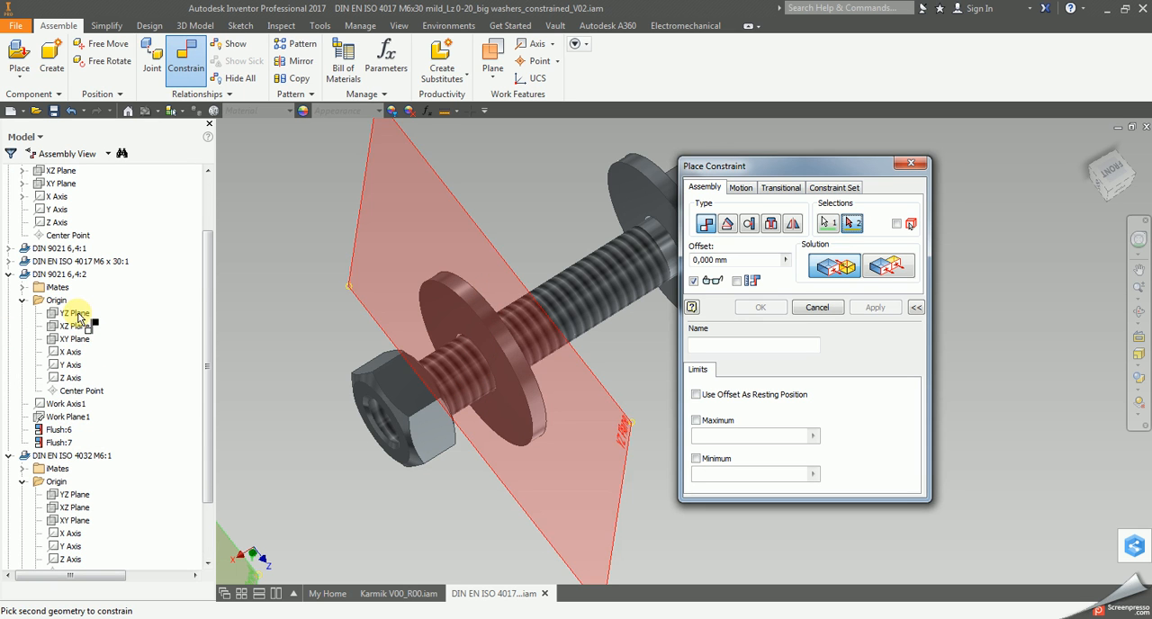
{"action": "left_click", "coordinate": [76, 313]}
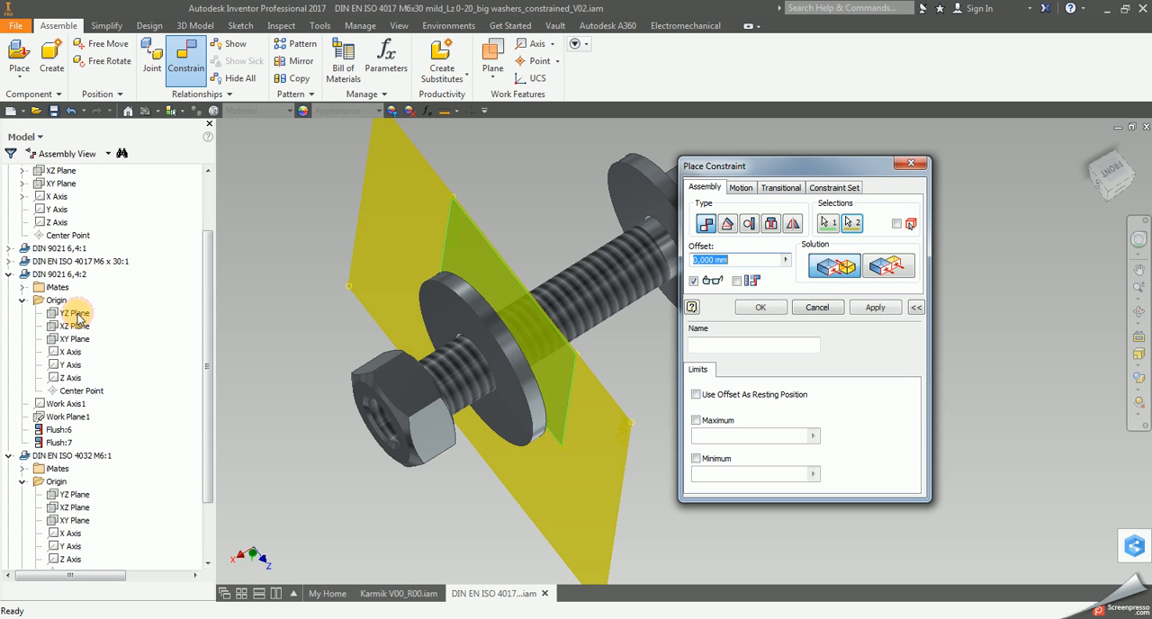
{"action": "left_click", "coordinate": [877, 307]}
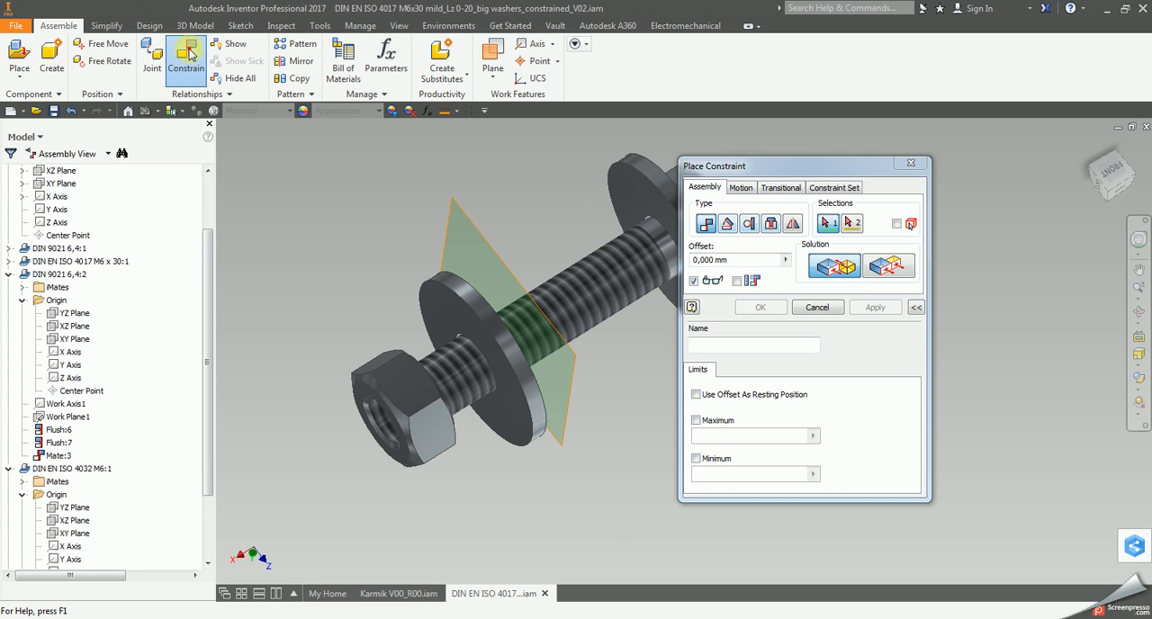
Mate the added work plane with the M6 nut's YZ Plane at a -1.5 mm offset.
{"action": "left_click", "coordinate": [188, 56]}
{"action": "left_click", "coordinate": [871, 271]}
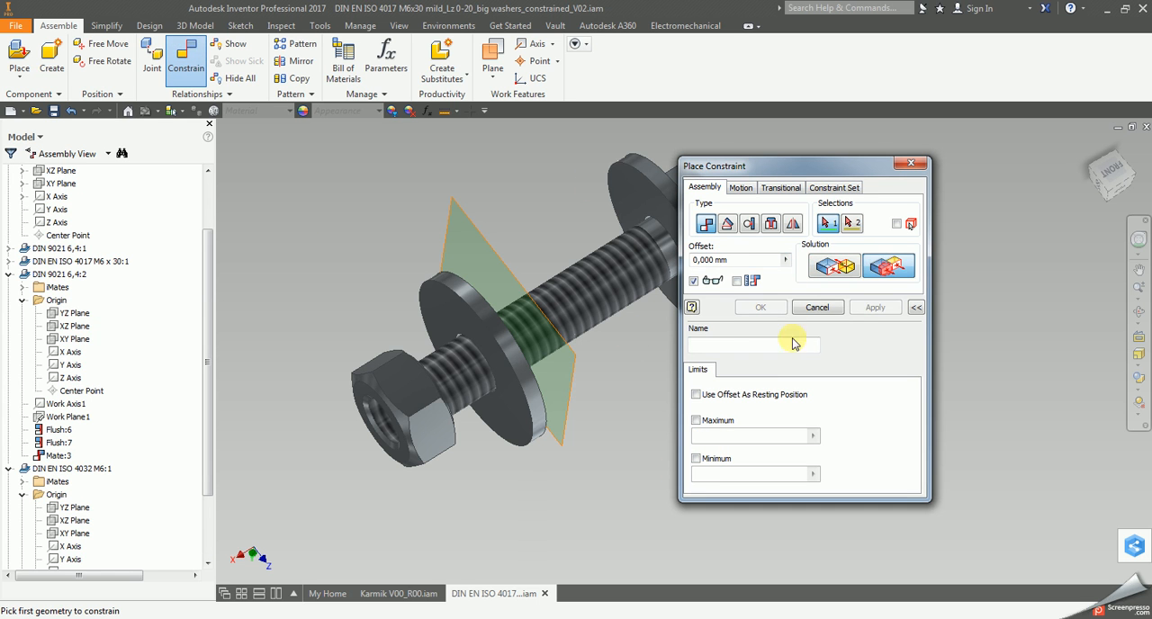
{"action": "scroll", "coordinate": [129, 554], "scroll_direction": "down", "scroll_amount": 3}
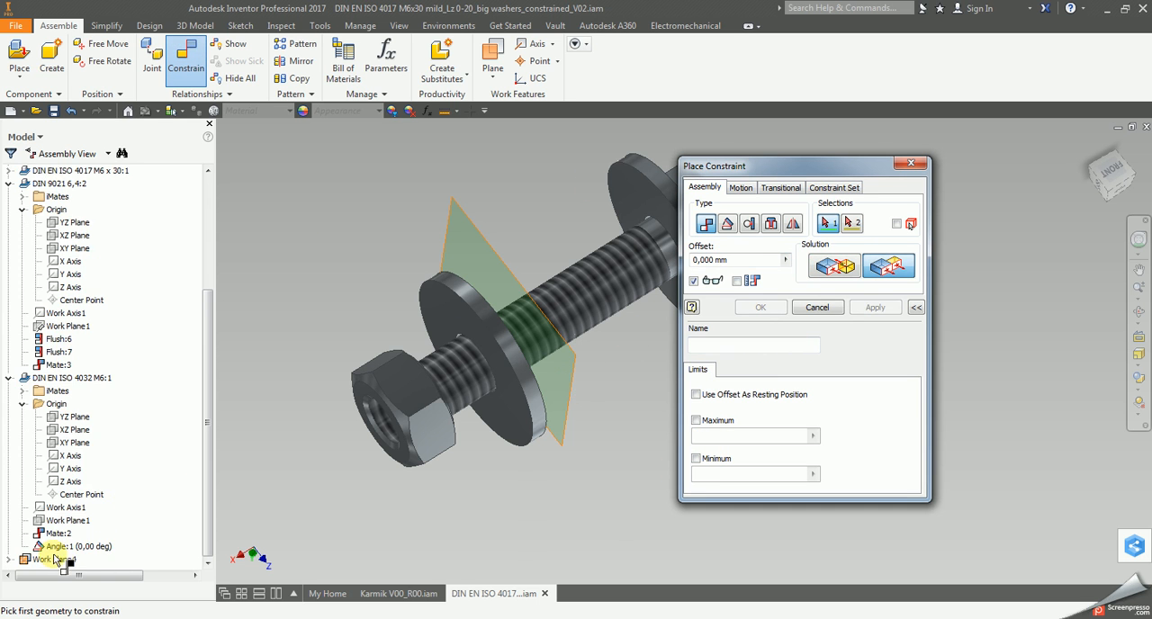
{"action": "left_click", "coordinate": [54, 559]}
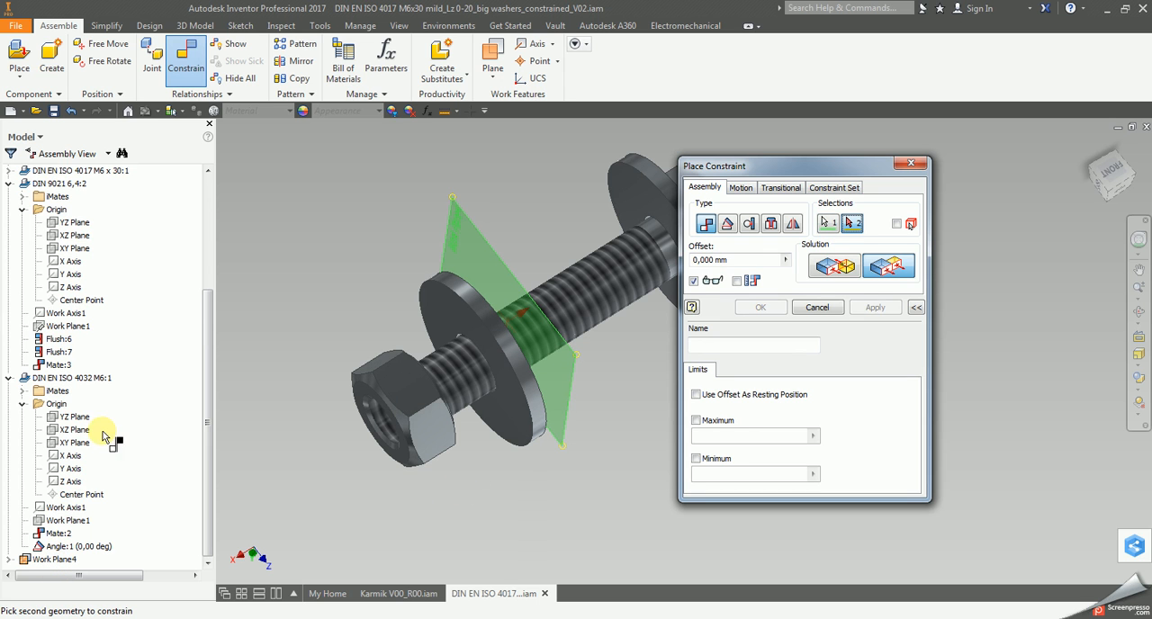
{"action": "left_click", "coordinate": [76, 420]}
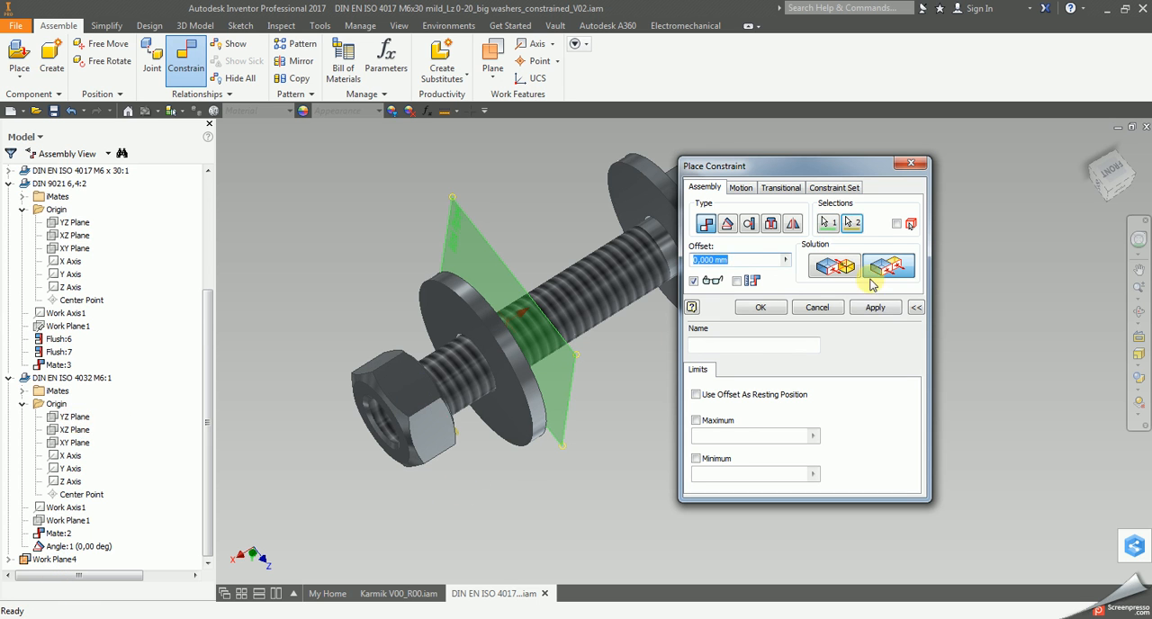
{"action": "left_click", "coordinate": [836, 269]}
{"action": "left_click", "coordinate": [742, 261]}
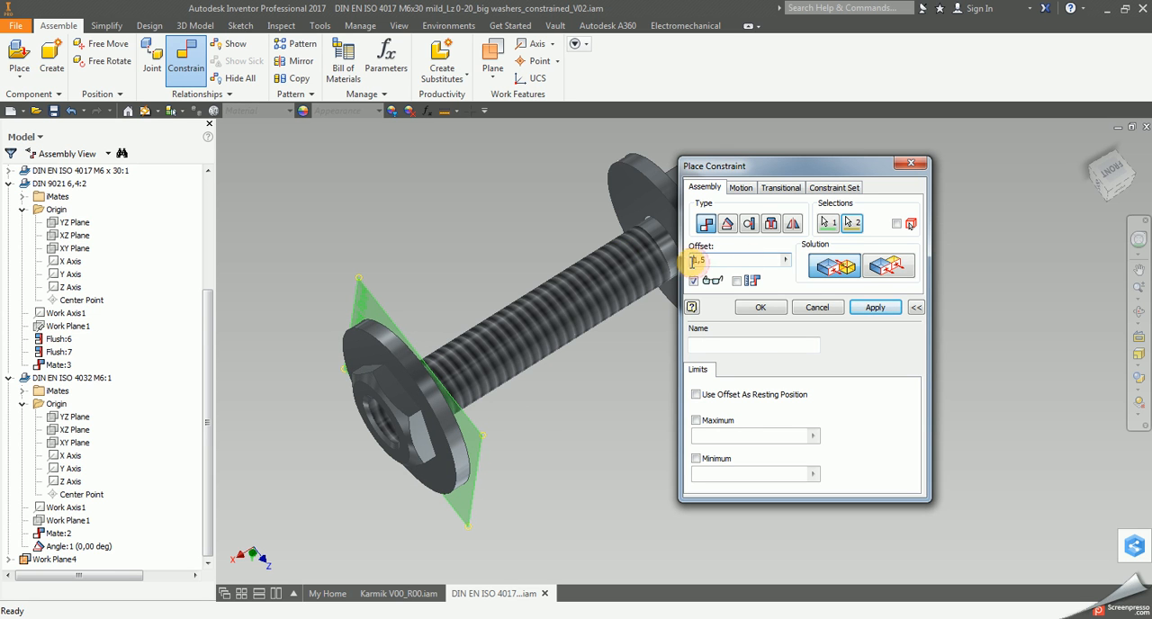
{"action": "left_click", "coordinate": [874, 308]}
{"action": "left_click", "coordinate": [833, 307]}
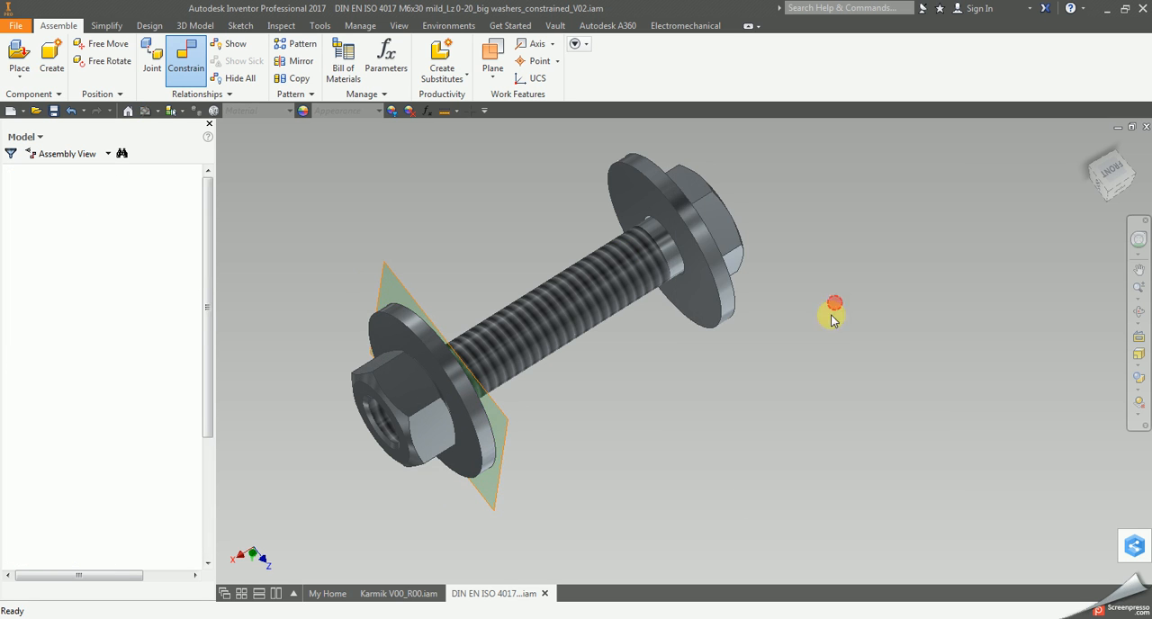
Collapse the expanded component and Origin nodes and slide the washer and nut along the bolt to test their constraints.
{"action": "mouse_move", "coordinate": [481, 444]}
{"action": "left_mouse_down"}
{"action": "mouse_move", "coordinate": [507, 436]}
{"action": "mouse_move", "coordinate": [441, 483]}
{"action": "mouse_move", "coordinate": [728, 304]}
{"action": "mouse_move", "coordinate": [663, 375]}
{"action": "mouse_move", "coordinate": [484, 439]}
{"action": "left_mouse_up"}
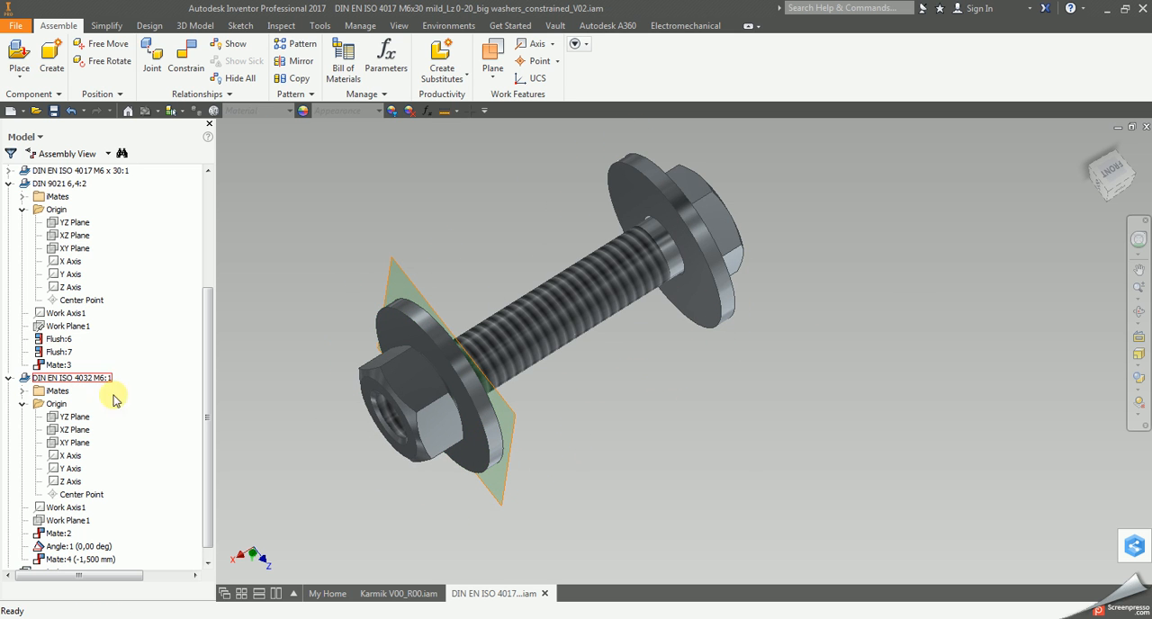
{"action": "left_click", "coordinate": [9, 378]}
{"action": "left_click", "coordinate": [9, 355]}
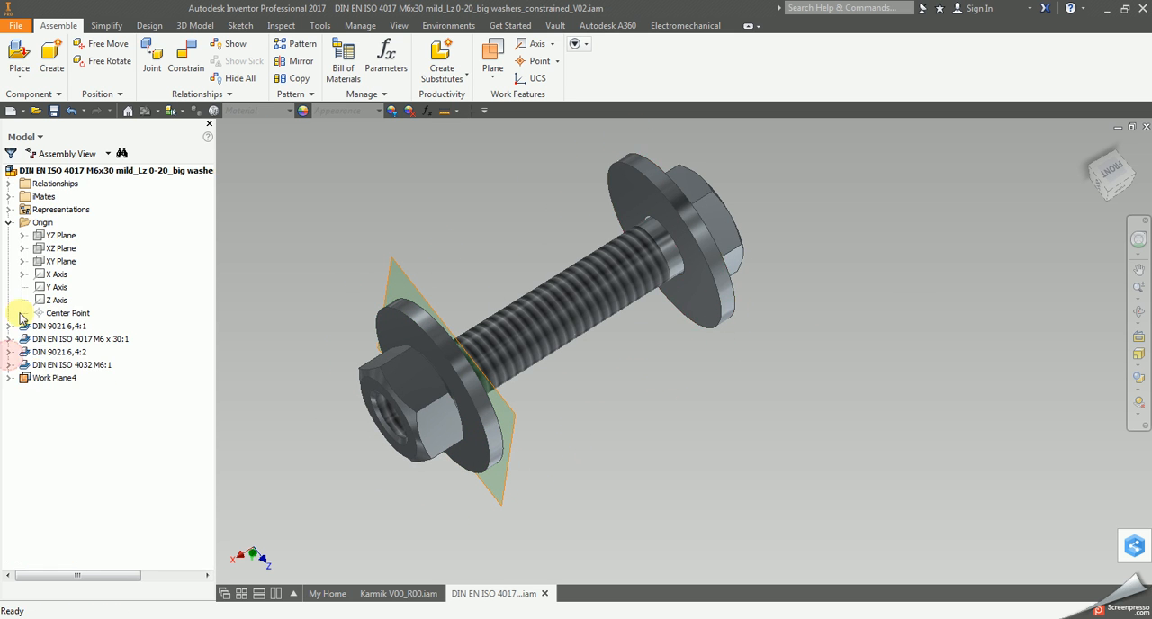
{"action": "left_click", "coordinate": [9, 223]}
{"action": "left_click_drag", "start_coordinate": [525, 438], "coordinate": [526, 403]}
{"action": "left_click", "coordinate": [42, 288]}
{"action": "left_click", "coordinate": [281, 303]}
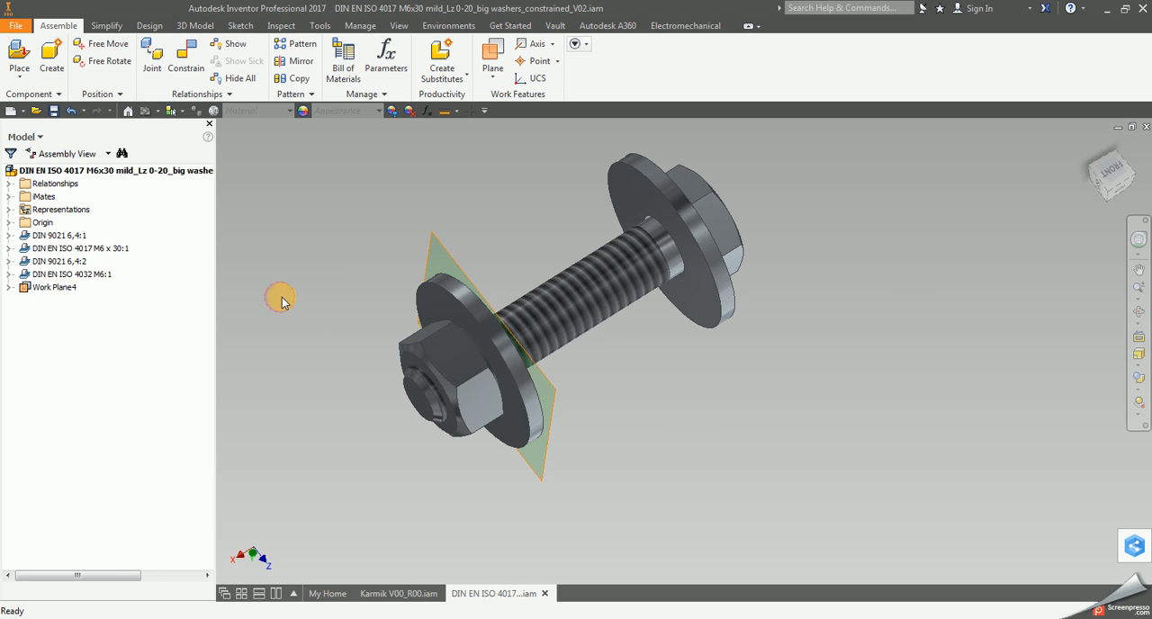
{"action": "mouse_move", "coordinate": [484, 394]}
{"action": "left_mouse_down"}
{"action": "mouse_move", "coordinate": [534, 391]}
{"action": "mouse_move", "coordinate": [500, 405]}
{"action": "left_mouse_up"}
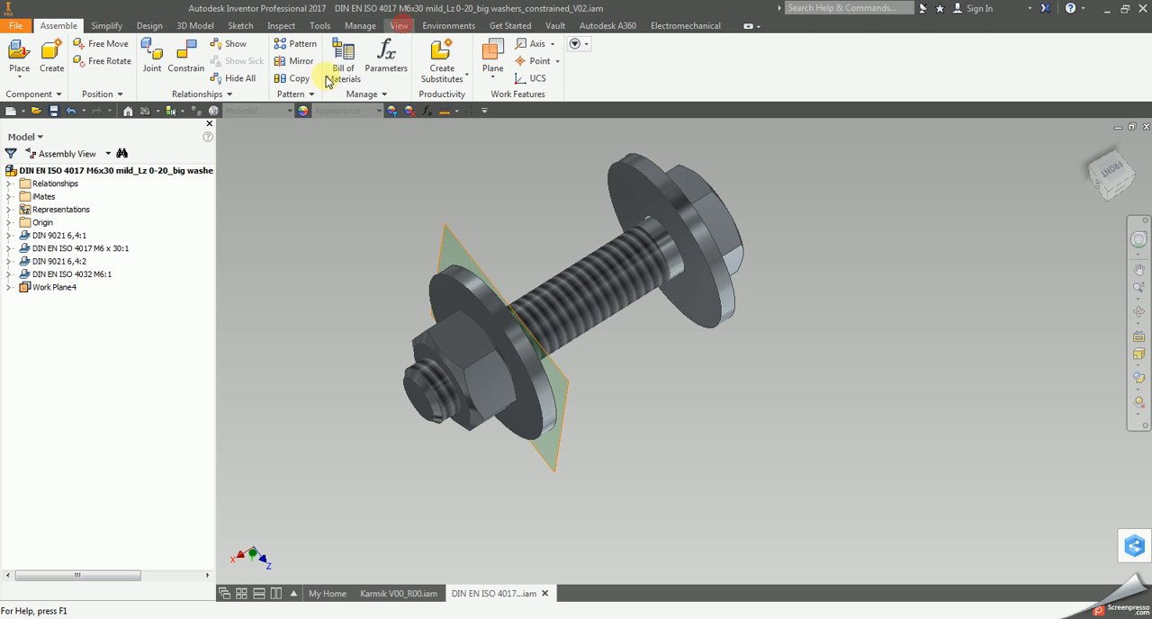
Check the remaining degrees of freedom by temporarily showing their symbols and moving the washer and nut further along the thread.
{"action": "left_click", "coordinate": [399, 25]}
{"action": "left_click", "coordinate": [105, 62]}
{"action": "left_click_drag", "start_coordinate": [540, 396], "coordinate": [609, 370]}
{"action": "left_click_drag", "start_coordinate": [539, 357], "coordinate": [776, 422]}
{"action": "left_click", "coordinate": [784, 440]}
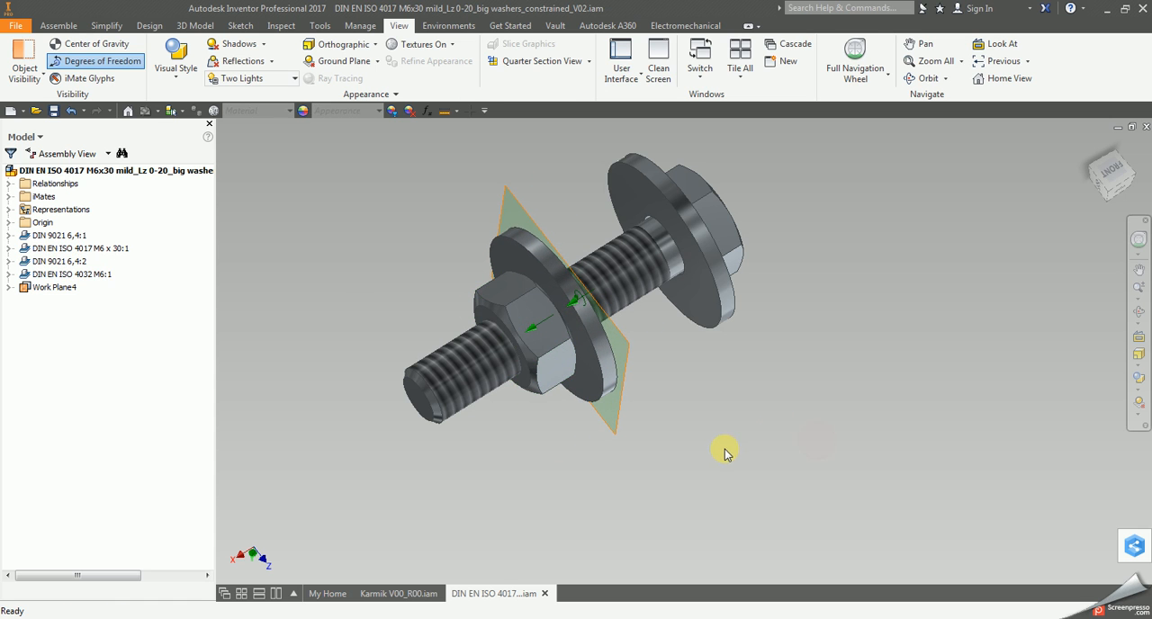
{"action": "left_click", "coordinate": [99, 61]}
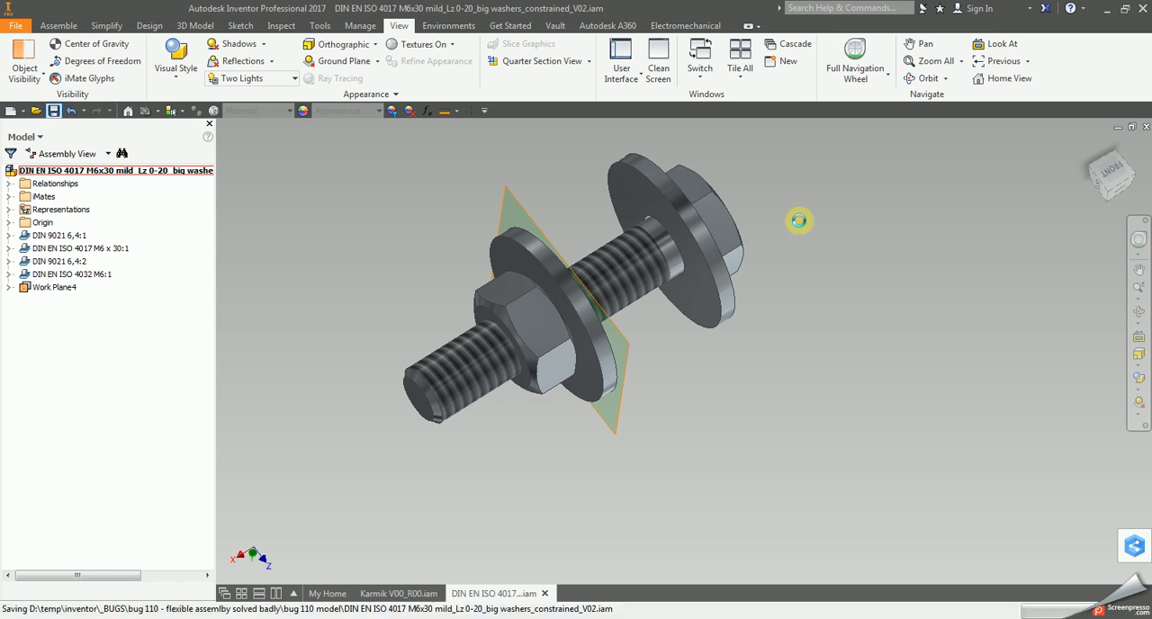
Save and close the subassembly, and place one DIN EN ISO 4017 M6x30 mild_Lz 0-20_big washers_constrained_V02.iam beside the cabinet in Karmik V00_R00.iam.
{"action": "left_click", "coordinate": [1146, 126]}
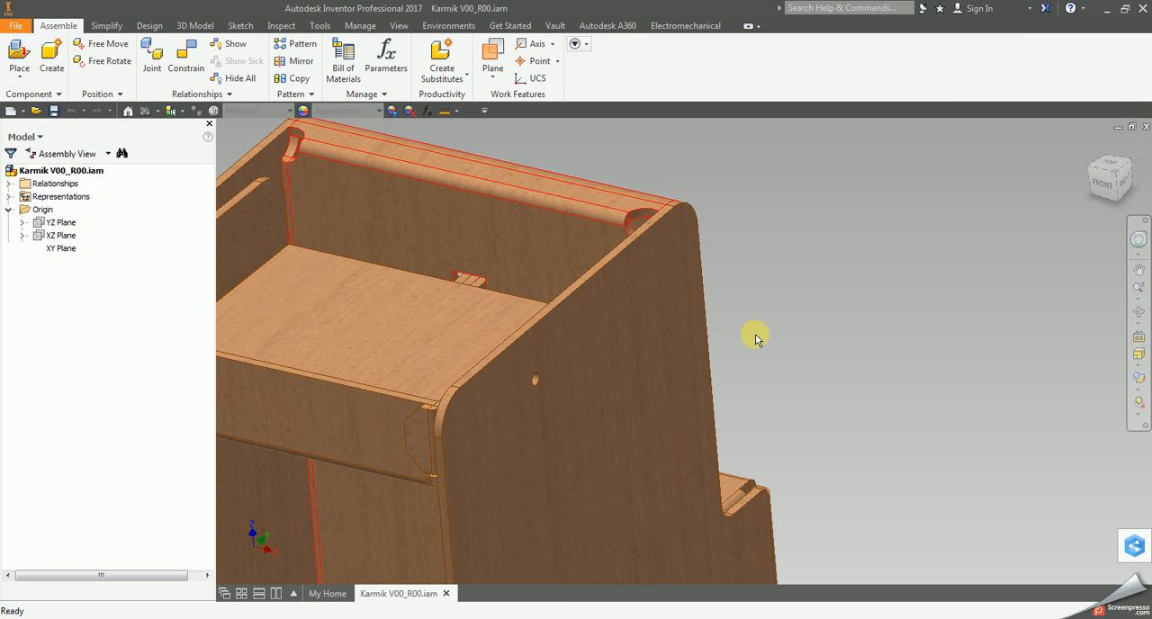
{"action": "left_click", "coordinate": [14, 52]}
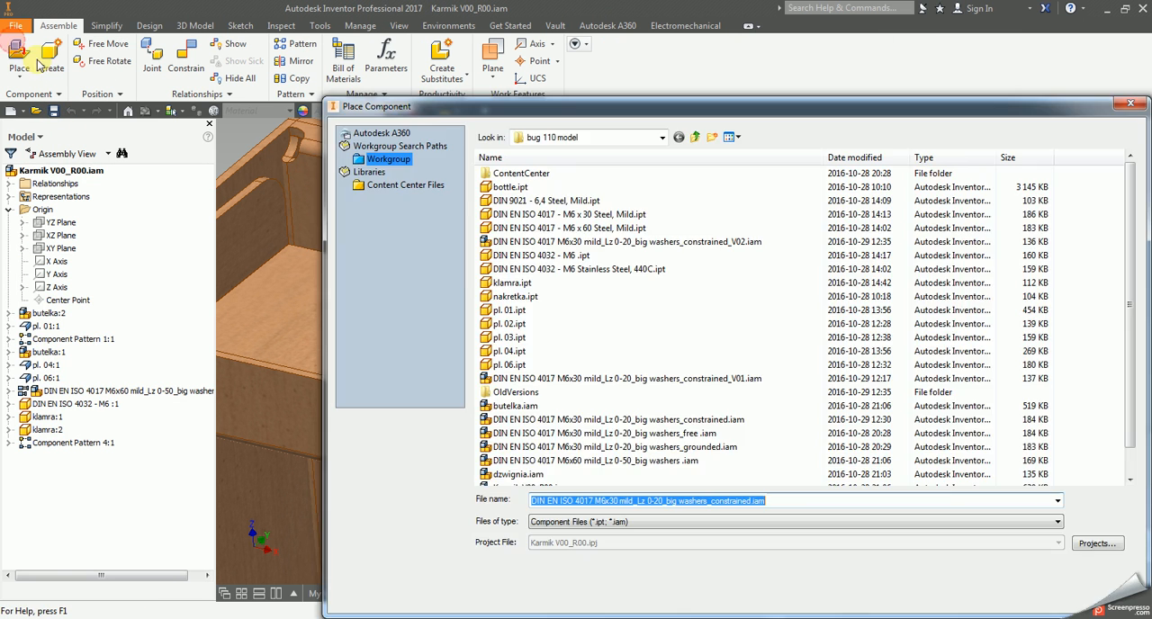
{"action": "left_click", "coordinate": [751, 241]}
{"action": "left_click", "coordinate": [1051, 593]}
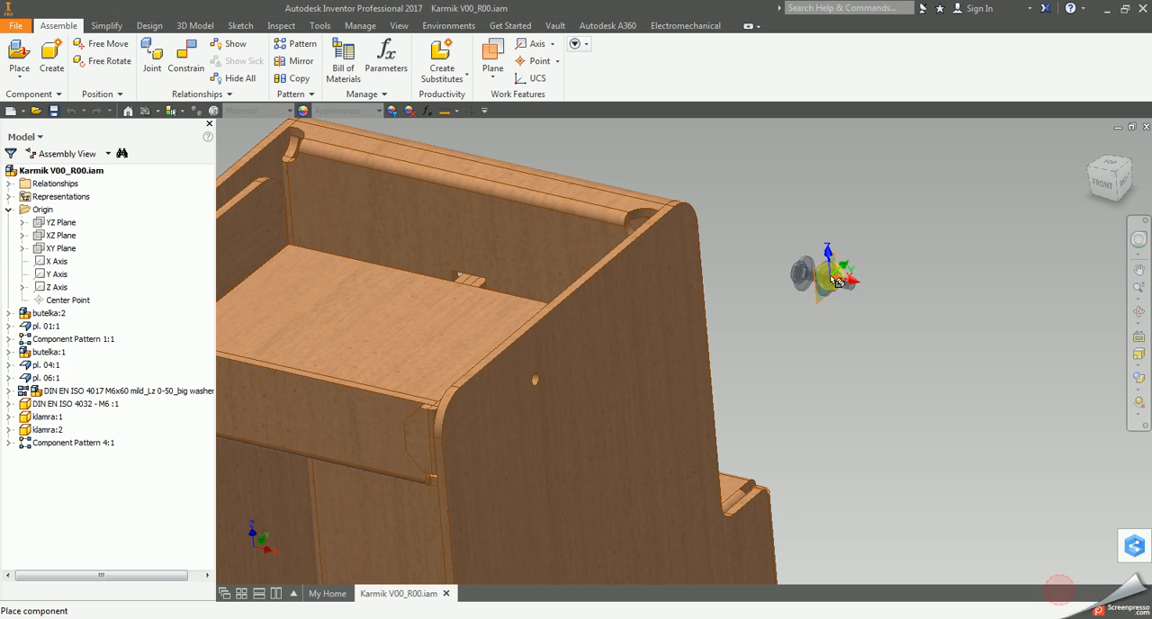
{"action": "left_click", "coordinate": [817, 265]}
{"action": "key", "text": "Escape"}
Make the newly placed M6x30 bolt subassembly flexible.
{"action": "left_click", "coordinate": [815, 276]}
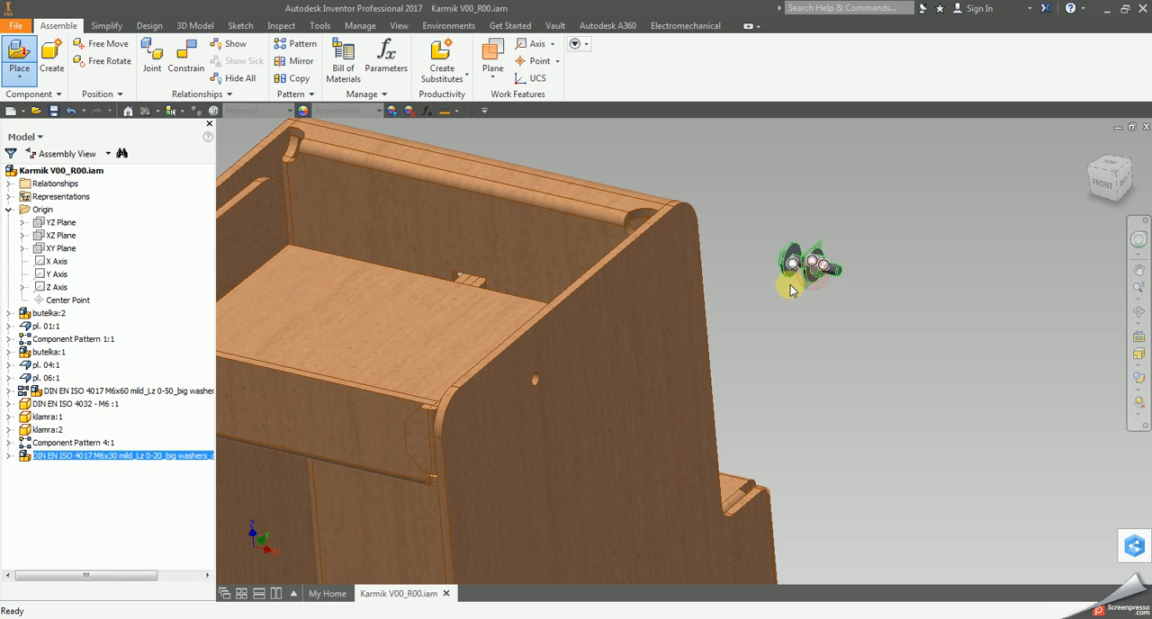
{"action": "right_click", "coordinate": [815, 281]}
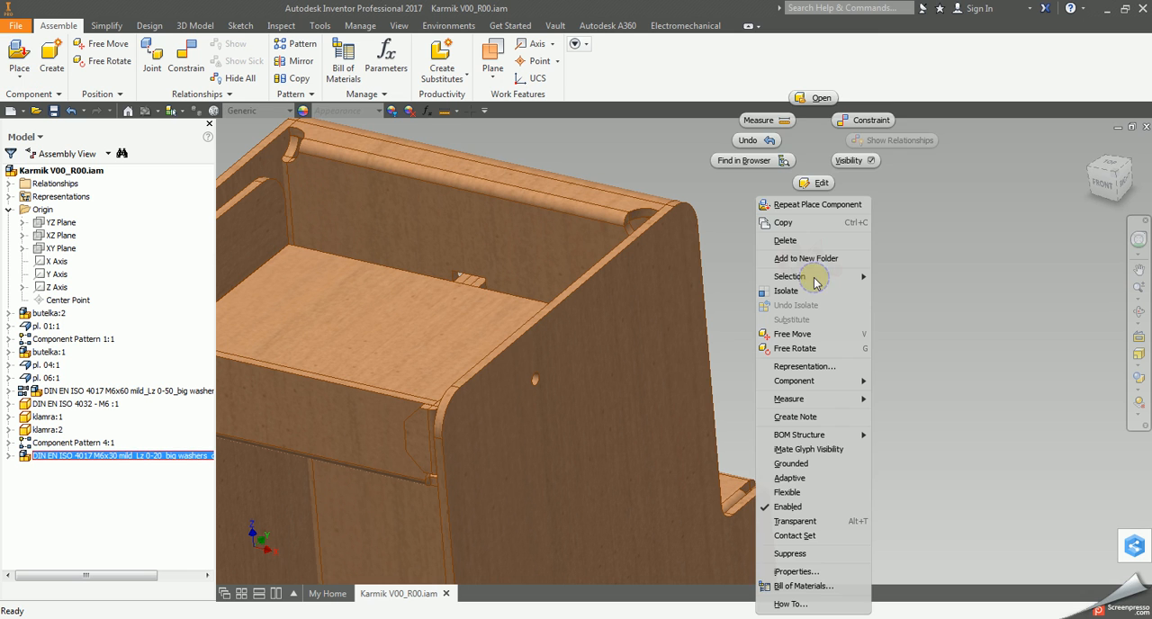
{"action": "left_click", "coordinate": [815, 493]}
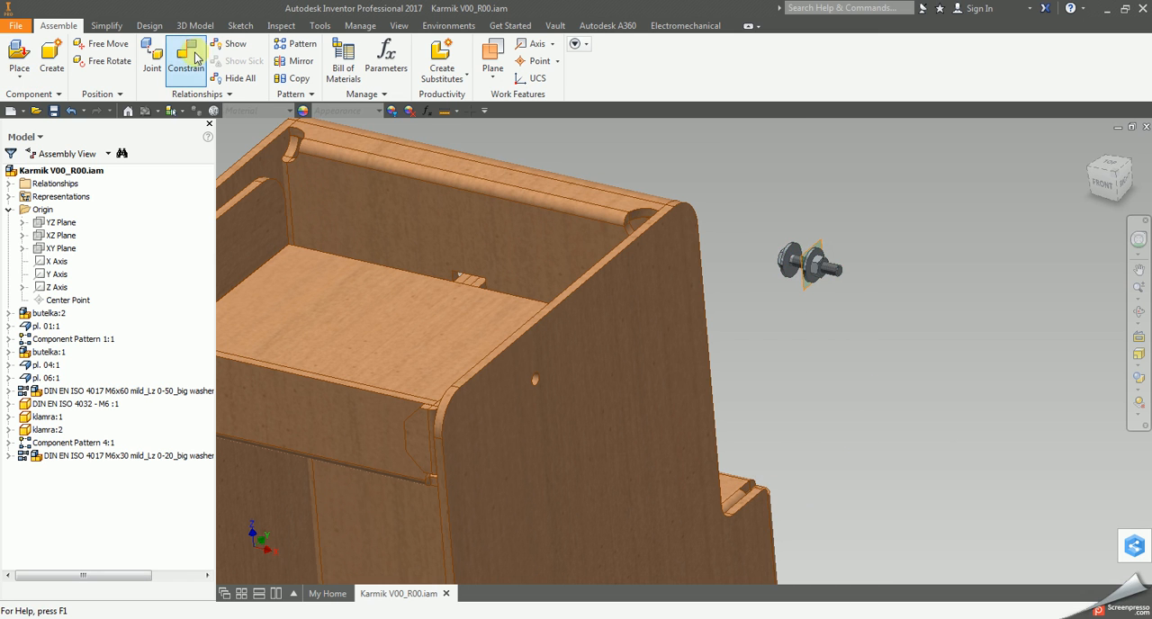
Mate the M6x30 bolt subassembly's origin X Axis with the axis of the side panel's hole at 0 mm offset.
{"action": "left_click", "coordinate": [186, 56]}
{"action": "left_click_drag", "start_coordinate": [775, 180], "coordinate": [1052, 245]}
{"action": "left_click", "coordinate": [11, 456]}
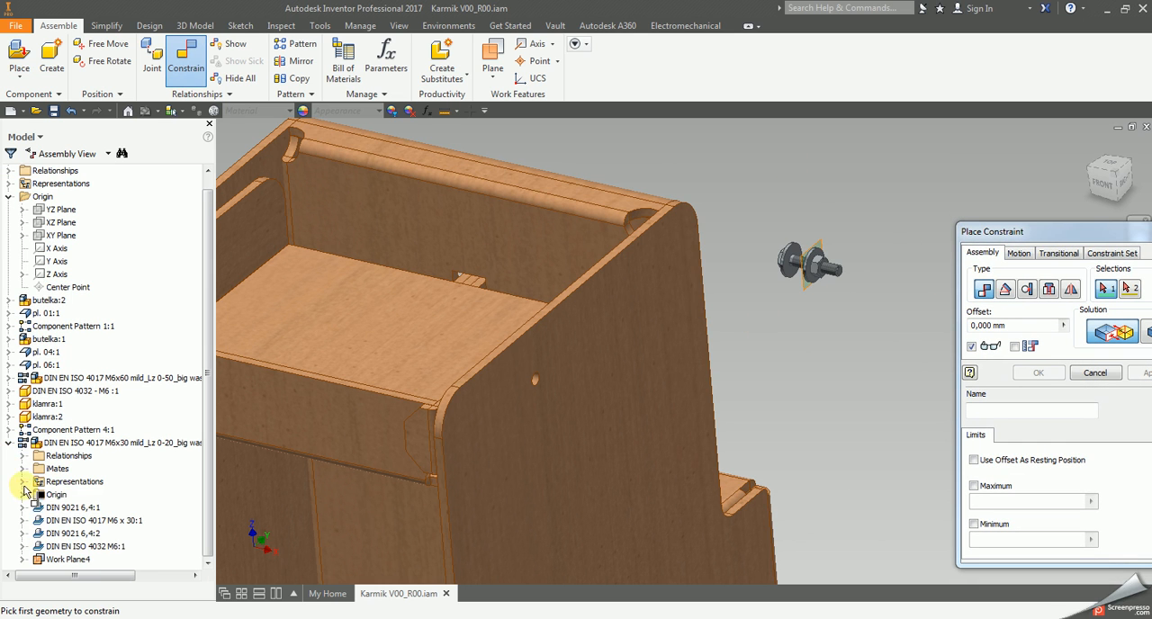
{"action": "left_click", "coordinate": [22, 495]}
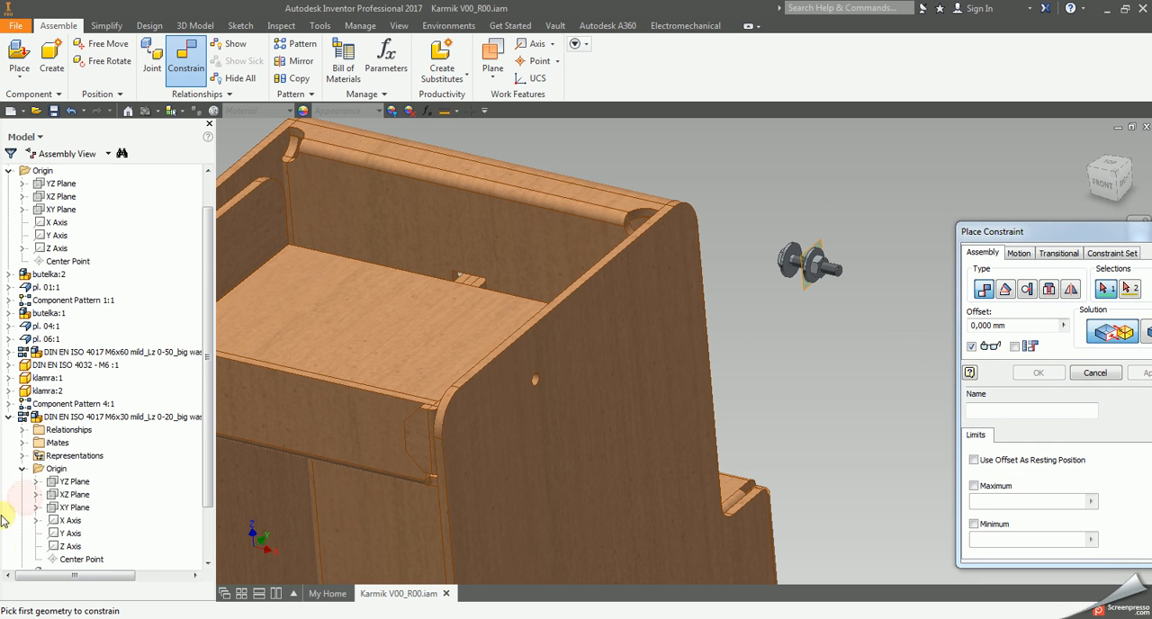
{"action": "left_click", "coordinate": [70, 522]}
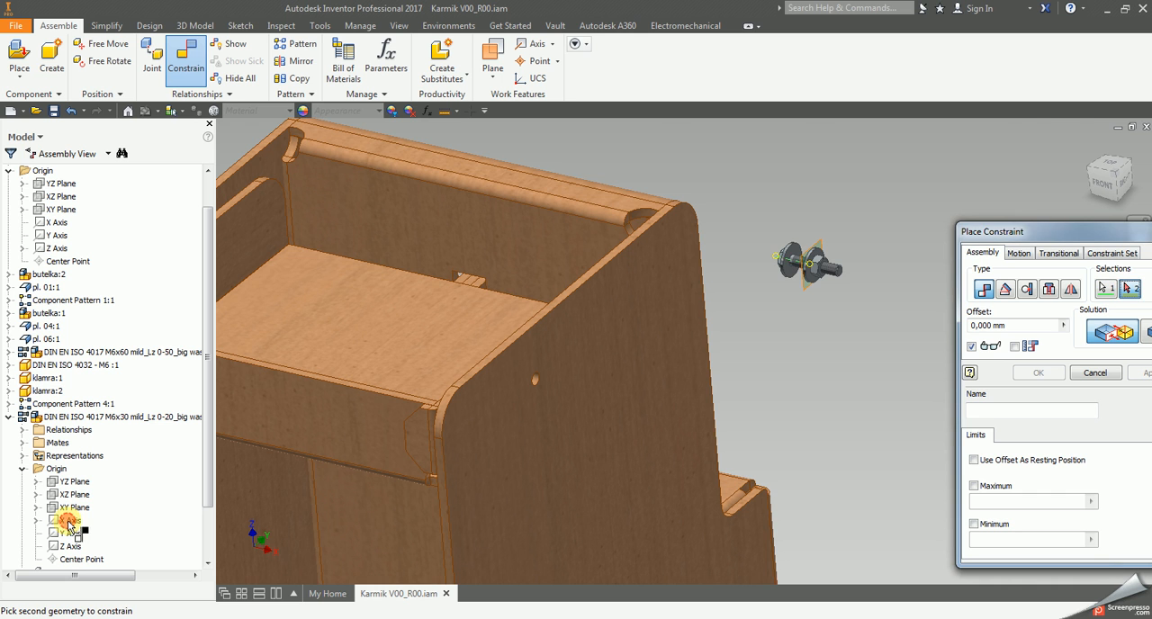
{"action": "scroll", "coordinate": [545, 382], "scroll_direction": "down", "scroll_amount": 5}
{"action": "left_click", "coordinate": [475, 396]}
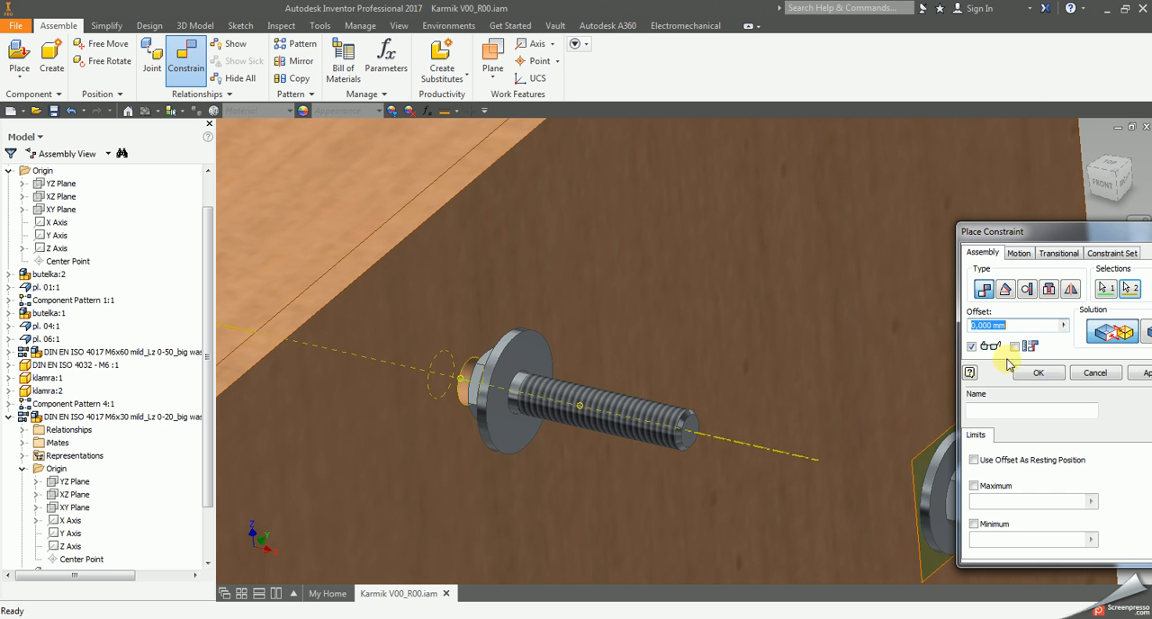
{"action": "left_click_drag", "start_coordinate": [1089, 236], "coordinate": [841, 160]}
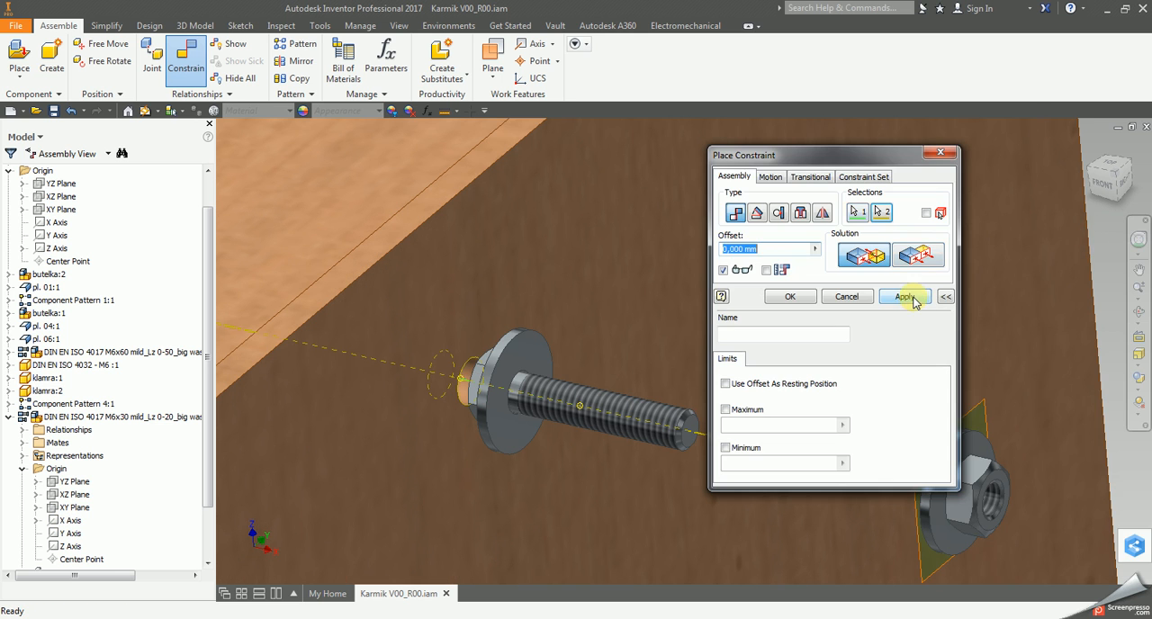
{"action": "left_click", "coordinate": [812, 301]}
Mate the M6x30 bolt subassembly's origin YZ Plane with the cabinet side panel's outer face at 0 mm offset.
{"action": "scroll", "coordinate": [846, 293], "scroll_direction": "up", "scroll_amount": 6}
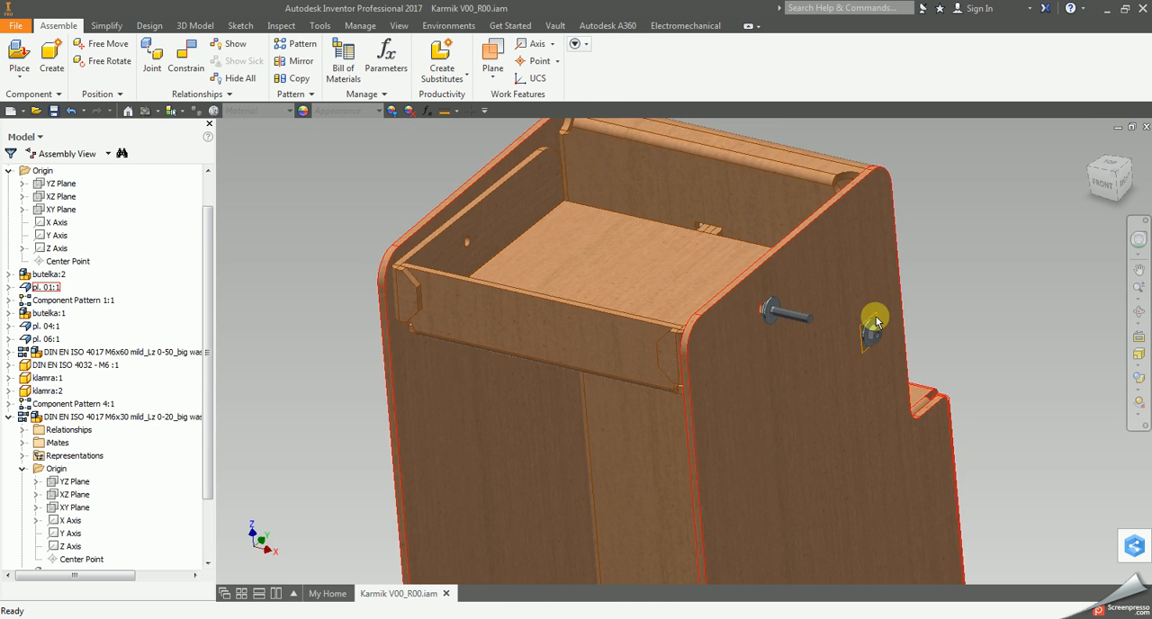
{"action": "scroll", "coordinate": [727, 386], "scroll_direction": "down", "scroll_amount": 4}
{"action": "scroll", "coordinate": [727, 342], "scroll_direction": "down", "scroll_amount": 3}
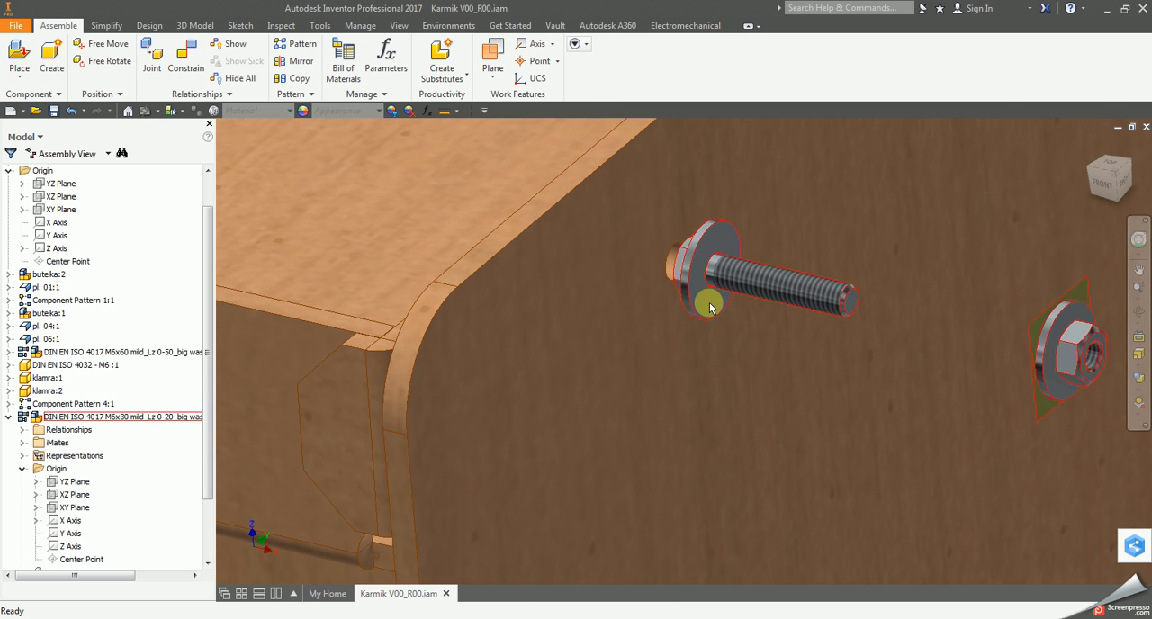
{"action": "left_click", "coordinate": [185, 56]}
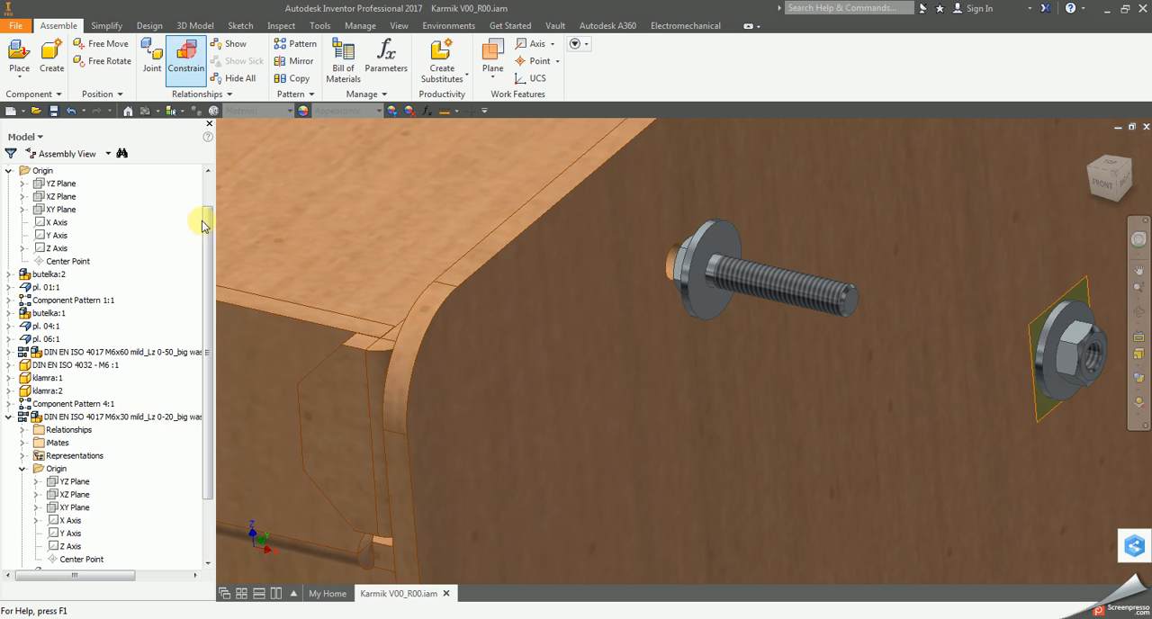
{"action": "middle_click_drag", "start_coordinate": [511, 358], "coordinate": [263, 326]}
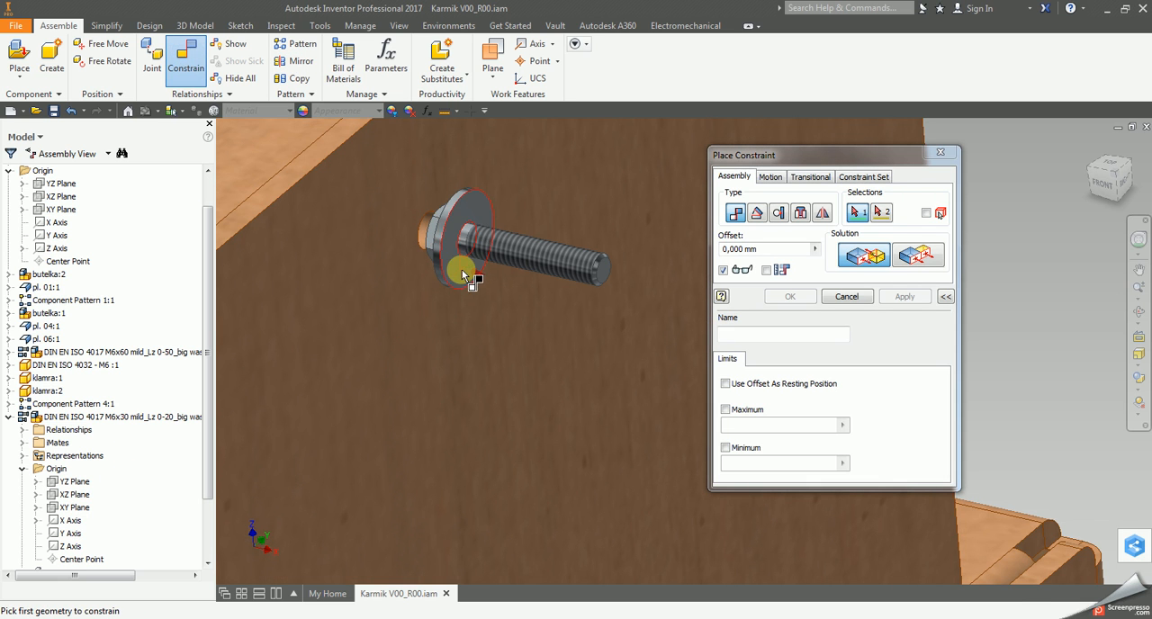
{"action": "left_click", "coordinate": [75, 484]}
{"action": "scroll", "coordinate": [597, 416], "scroll_direction": "down", "scroll_amount": 3}
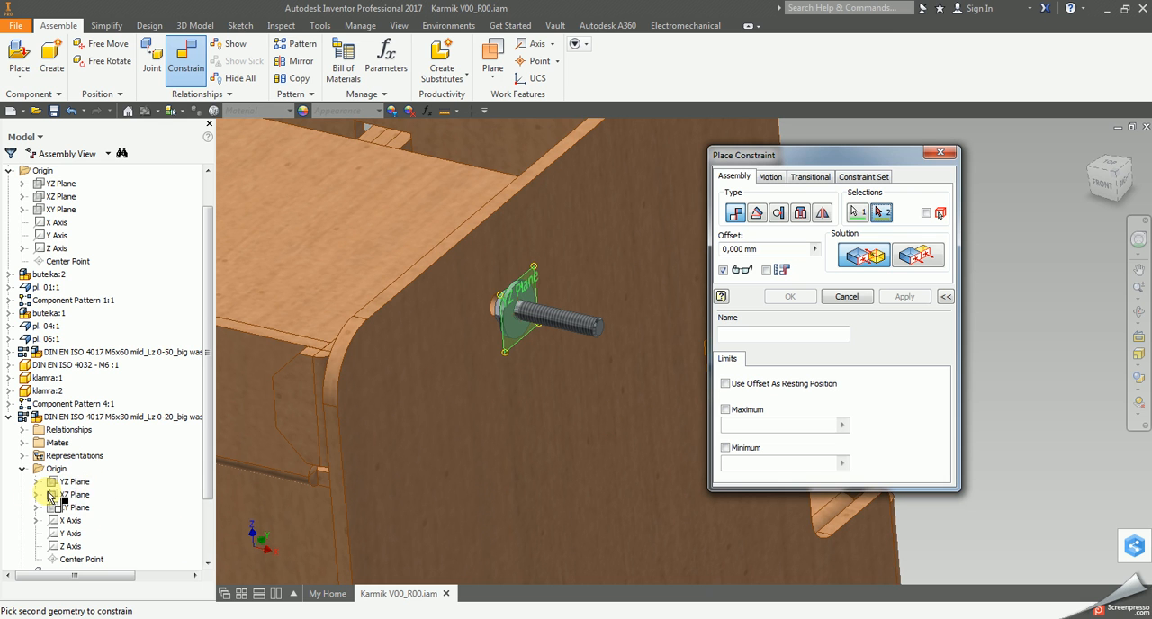
{"action": "left_click", "coordinate": [563, 216]}
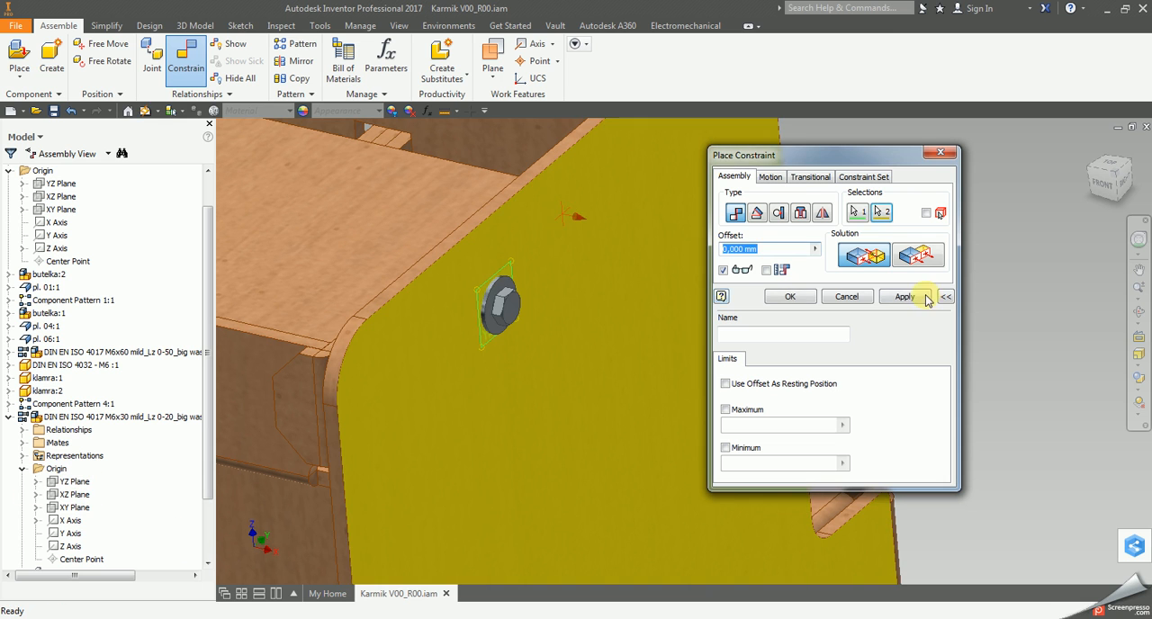
{"action": "left_click_drag", "start_coordinate": [903, 164], "coordinate": [977, 122]}
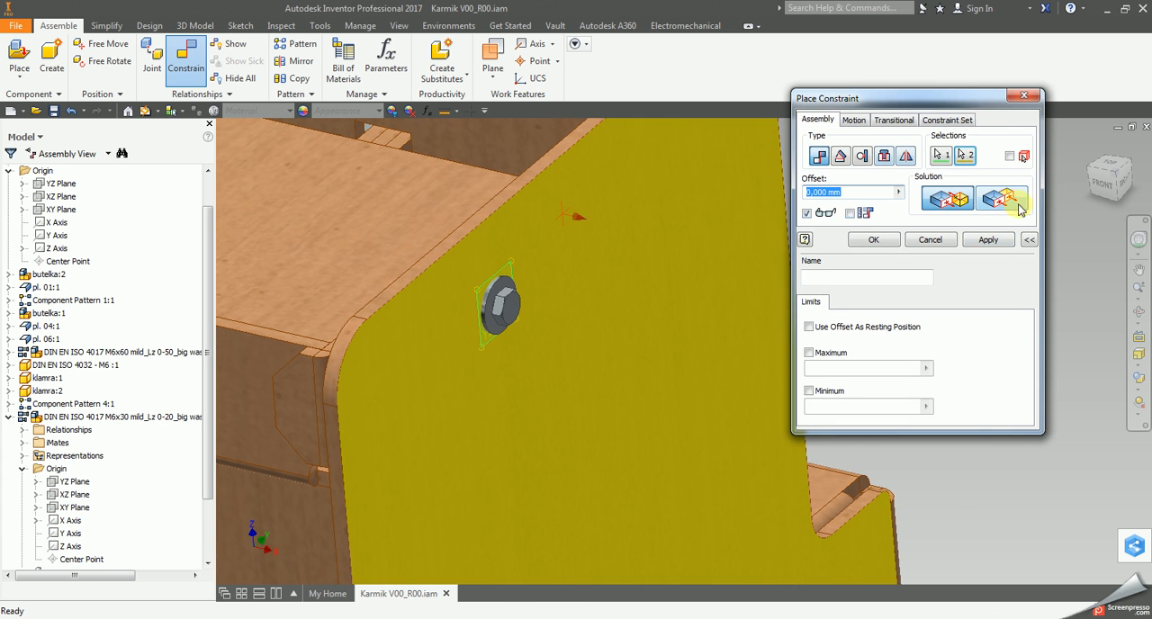
{"action": "left_click", "coordinate": [990, 239]}
{"action": "left_click", "coordinate": [933, 240]}
Mate the M6x30 bolt subassembly's Work Plane4 with the inner face of pl. 04's side flange at 0 mm offset.
{"action": "left_click", "coordinate": [1140, 312]}
{"action": "left_click", "coordinate": [1140, 315]}
{"action": "scroll", "coordinate": [635, 355], "scroll_direction": "up", "scroll_amount": 5}
{"action": "left_click_drag", "start_coordinate": [636, 354], "coordinate": [712, 383]}
{"action": "right_click", "coordinate": [713, 383]}
{"action": "left_click", "coordinate": [781, 387]}
{"action": "scroll", "coordinate": [777, 393], "scroll_direction": "up", "scroll_amount": 3}
{"action": "middle_click_drag", "start_coordinate": [1061, 427], "coordinate": [900, 394]}
{"action": "scroll", "coordinate": [898, 394], "scroll_direction": "down", "scroll_amount": 1}
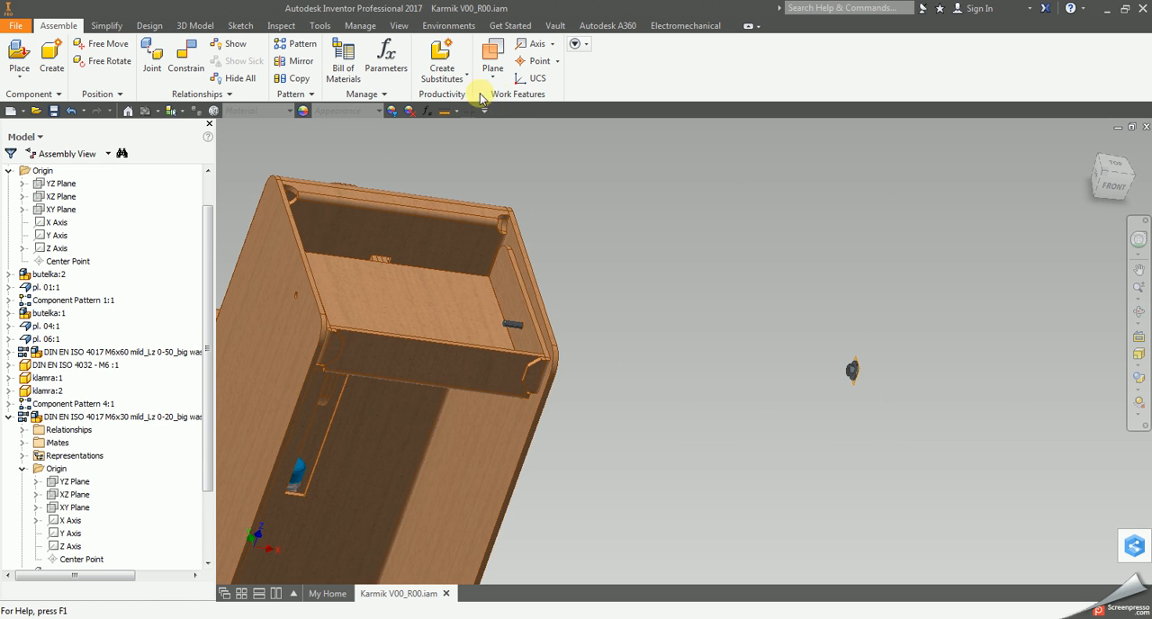
{"action": "scroll", "coordinate": [584, 309], "scroll_direction": "down", "scroll_amount": 2}
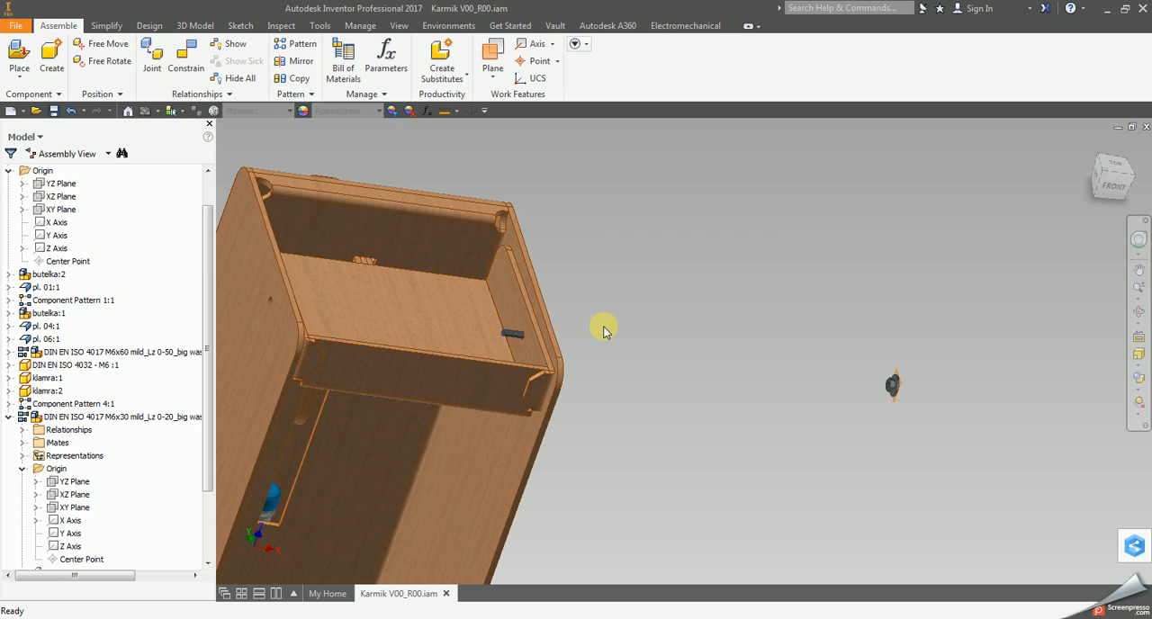
{"action": "left_click", "coordinate": [186, 54]}
{"action": "middle_click_drag", "start_coordinate": [856, 476], "coordinate": [732, 426]}
{"action": "scroll", "coordinate": [734, 412], "scroll_direction": "down", "scroll_amount": 2}
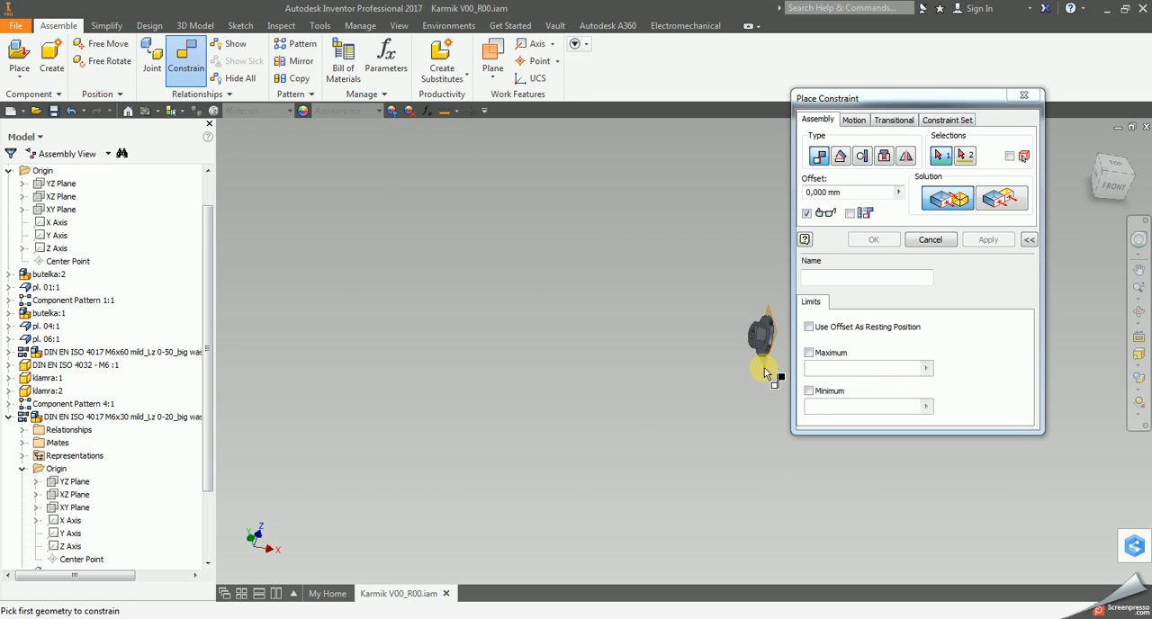
{"action": "scroll", "coordinate": [768, 365], "scroll_direction": "down", "scroll_amount": 3}
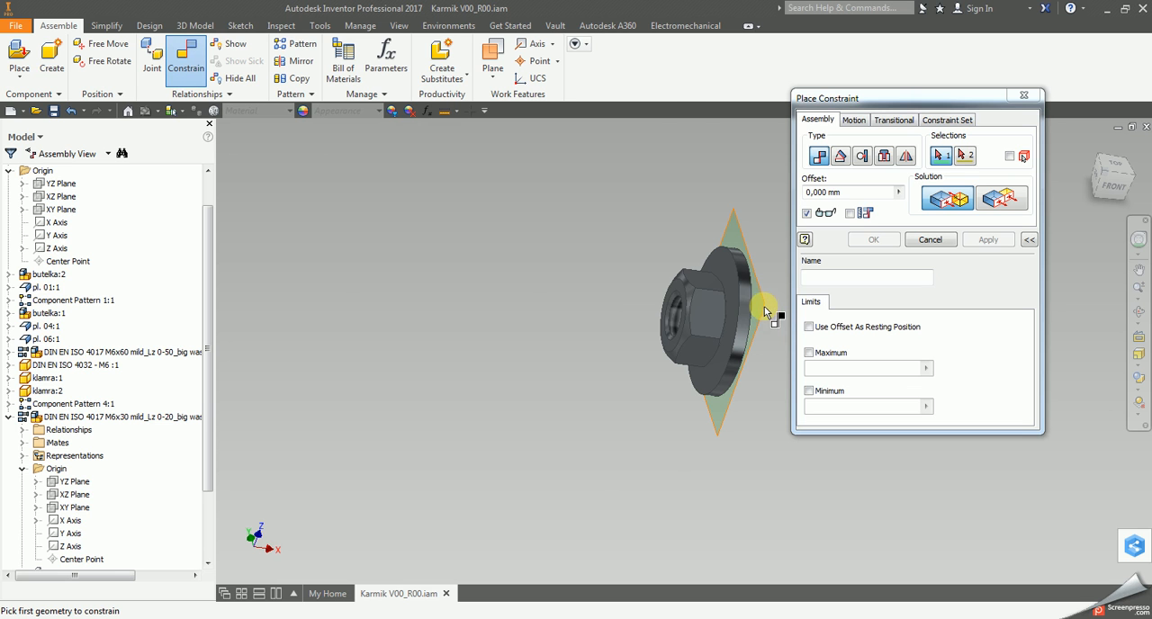
{"action": "scroll", "coordinate": [54, 513], "scroll_direction": "down", "scroll_amount": 3}
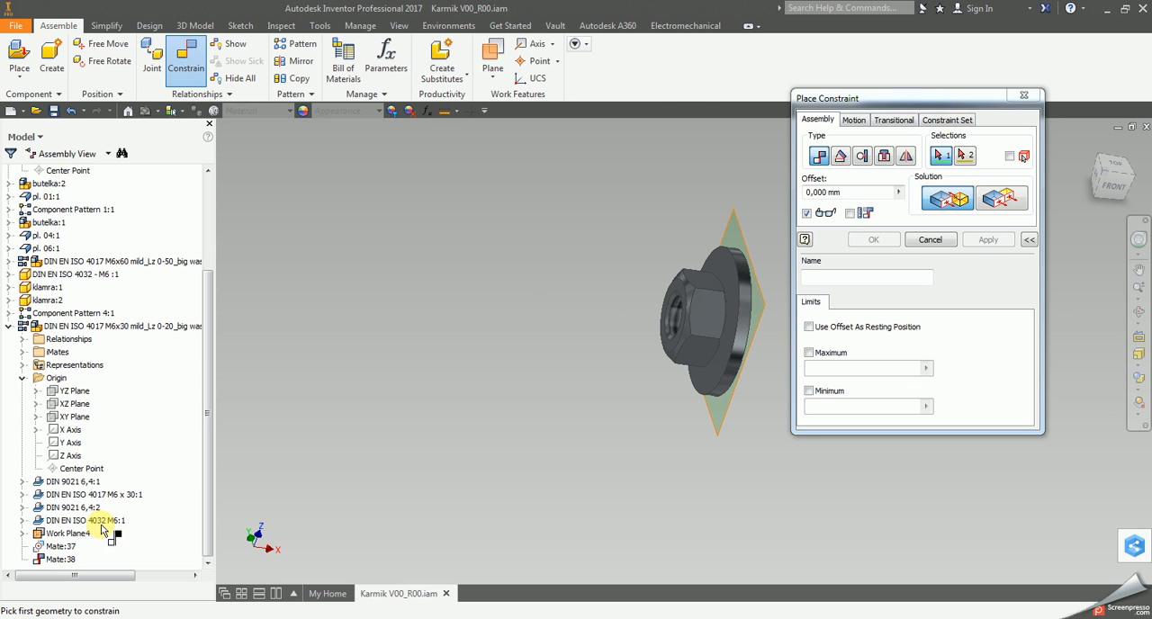
{"action": "left_click", "coordinate": [73, 534]}
{"action": "left_click_drag", "start_coordinate": [847, 488], "coordinate": [862, 493]}
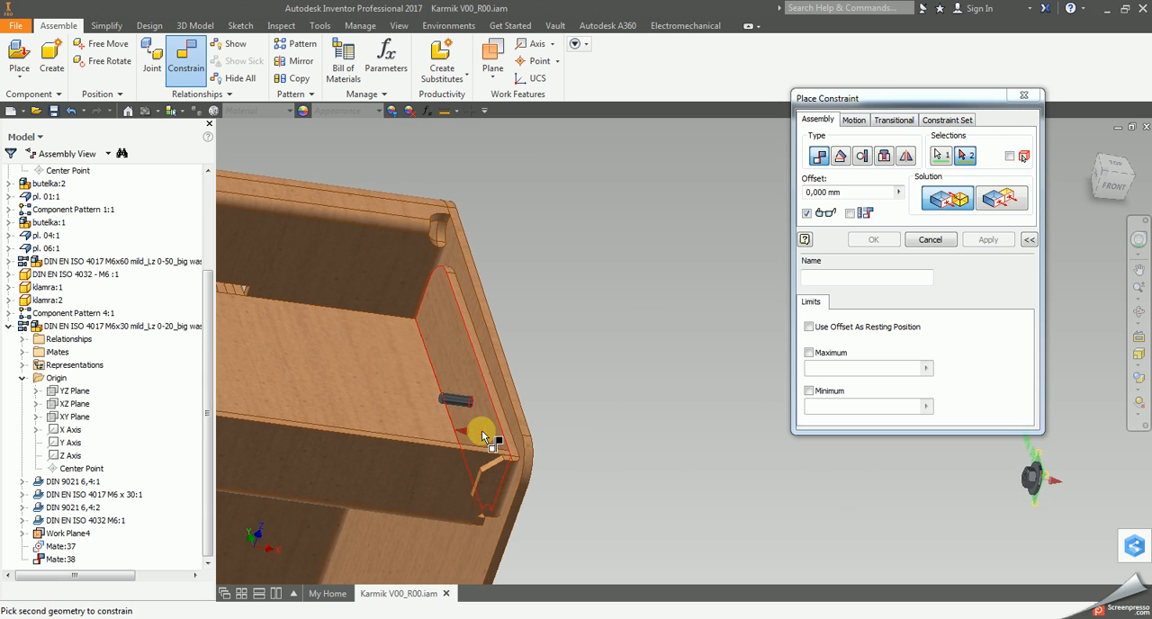
{"action": "left_click", "coordinate": [481, 431]}
{"action": "left_click", "coordinate": [987, 240]}
{"action": "left_click", "coordinate": [941, 240]}
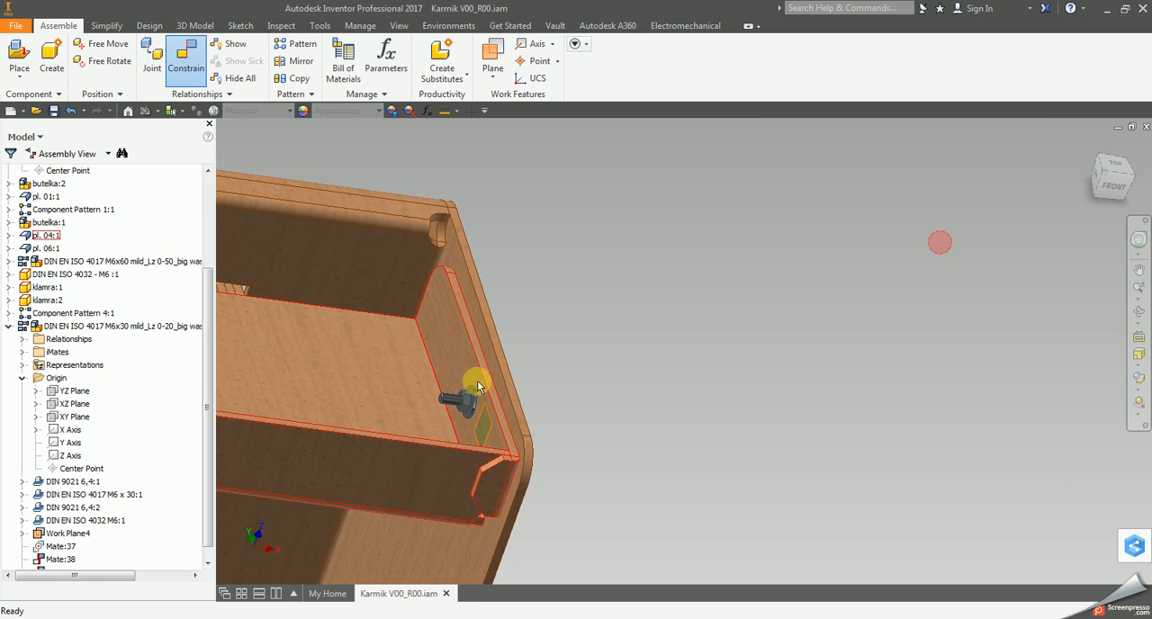
Examine how the M6x30 bolt, washers and nut sit on the inner and outer sides of the cabinet side panel.
{"action": "scroll", "coordinate": [477, 380], "scroll_direction": "down", "scroll_amount": 3}
{"action": "left_click", "coordinate": [1139, 314]}
{"action": "left_click_drag", "start_coordinate": [676, 404], "coordinate": [738, 471]}
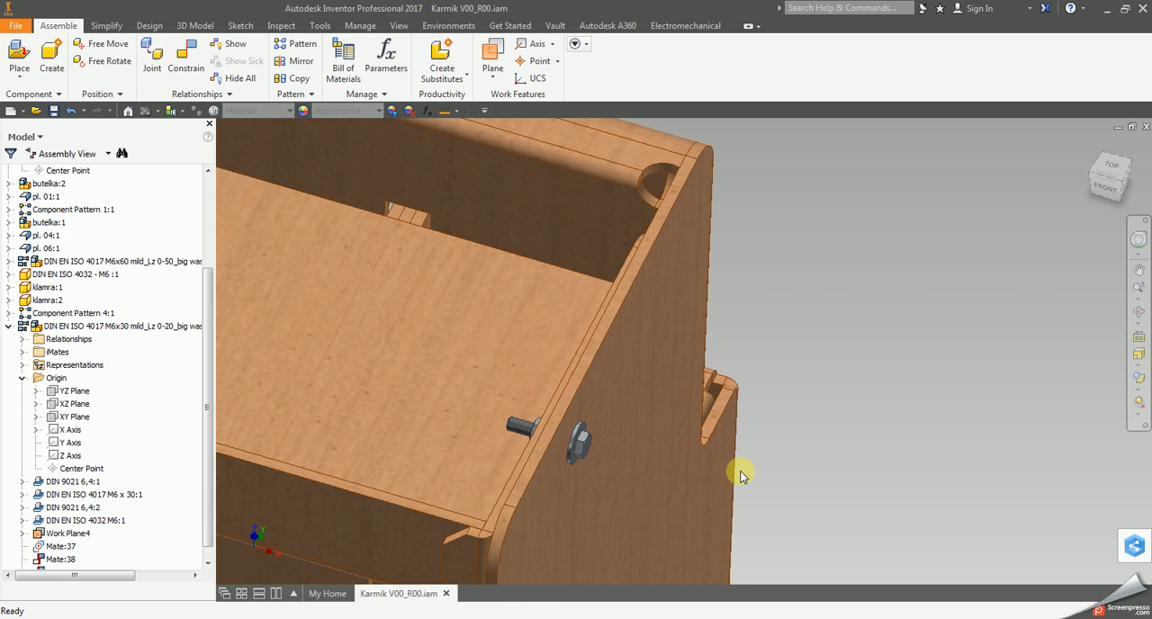
{"action": "left_click", "coordinate": [8, 326]}
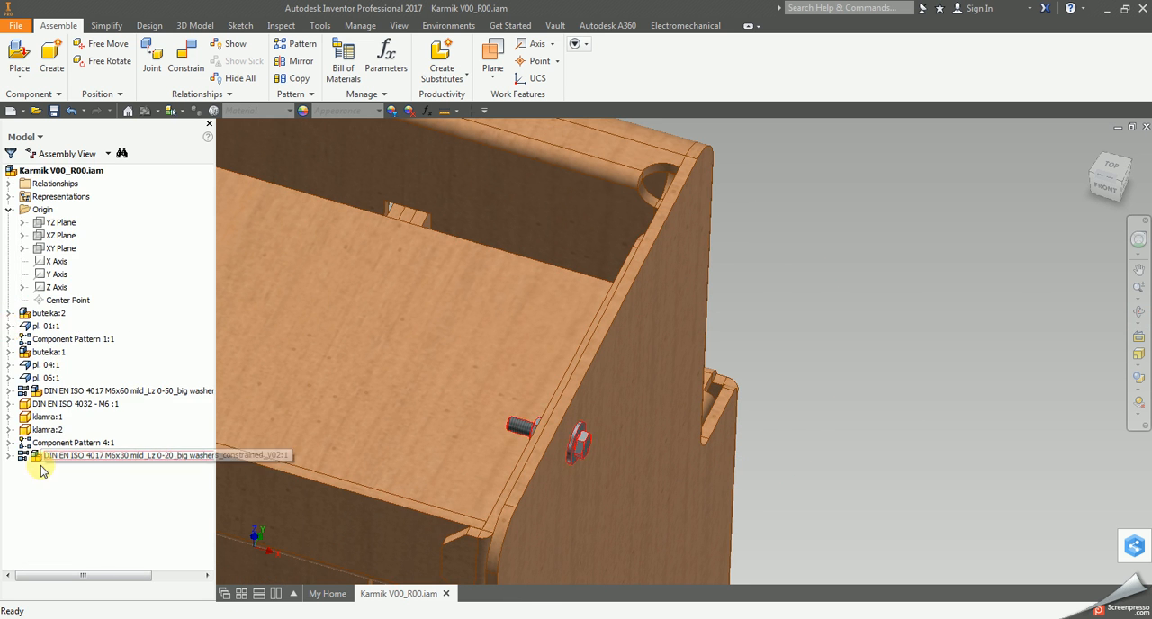
{"action": "scroll", "coordinate": [900, 337], "scroll_direction": "down", "scroll_amount": 3}
{"action": "left_click", "coordinate": [1138, 314]}
{"action": "left_click_drag", "start_coordinate": [738, 404], "coordinate": [792, 438]}
{"action": "right_click", "coordinate": [787, 442]}
{"action": "left_click", "coordinate": [845, 442]}
{"action": "scroll", "coordinate": [771, 344], "scroll_direction": "up", "scroll_amount": 4}
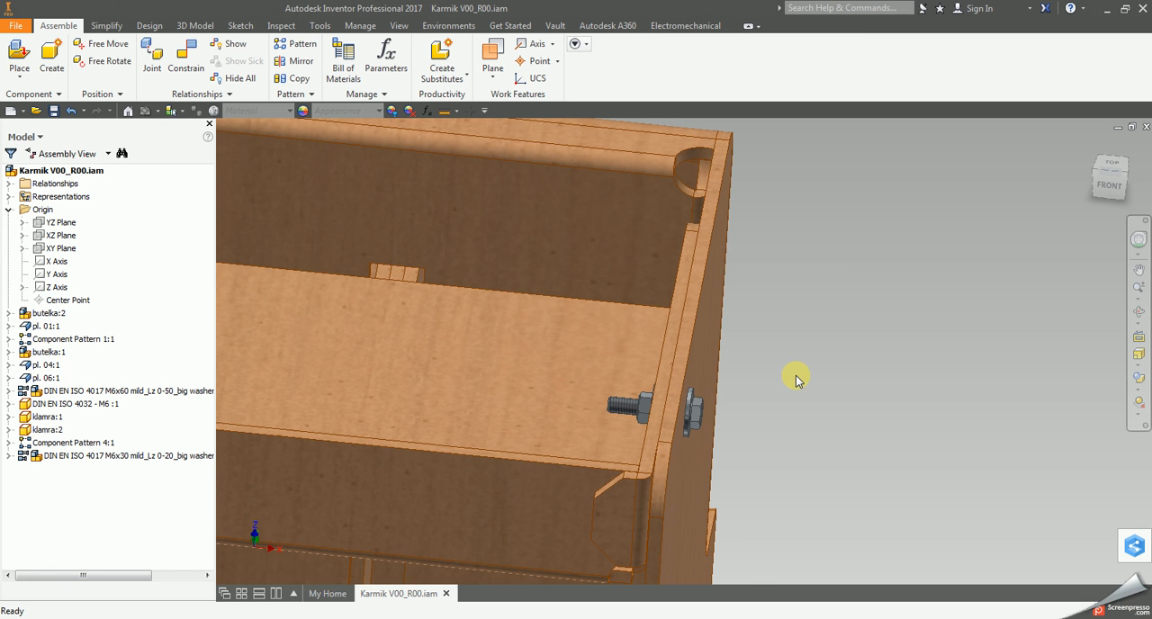
{"action": "left_click", "coordinate": [1139, 310]}
{"action": "scroll", "coordinate": [608, 370], "scroll_direction": "down", "scroll_amount": 2}
{"action": "left_click_drag", "start_coordinate": [678, 386], "coordinate": [660, 411]}
{"action": "key", "text": "Escape"}
{"action": "scroll", "coordinate": [770, 380], "scroll_direction": "up", "scroll_amount": 3}
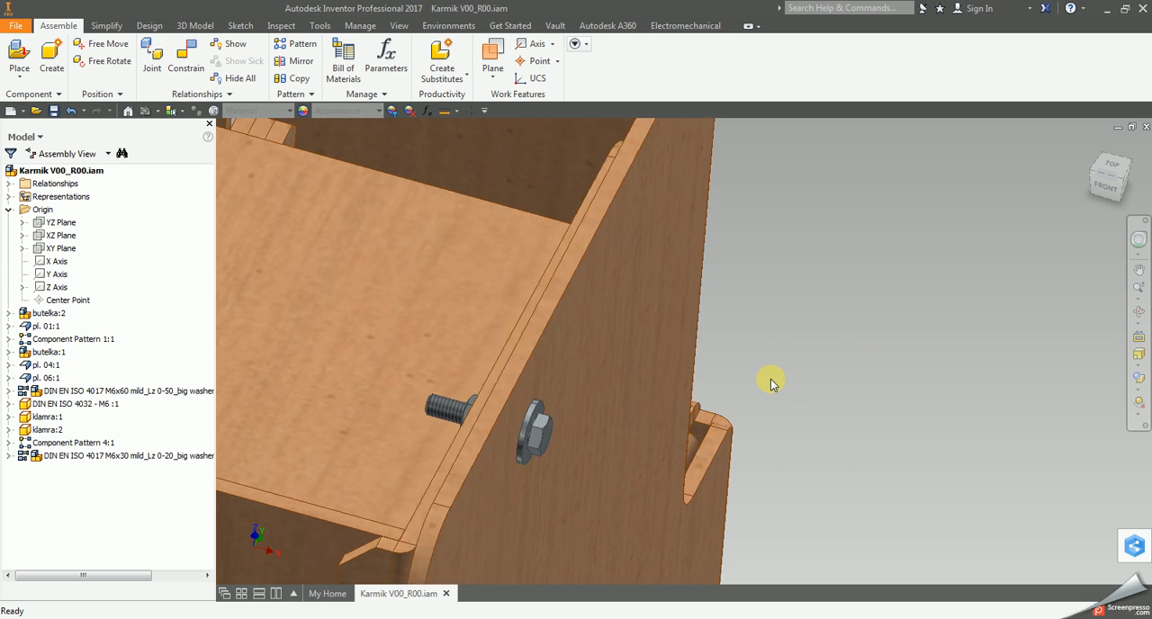
{"action": "scroll", "coordinate": [771, 382], "scroll_direction": "down", "scroll_amount": 2}
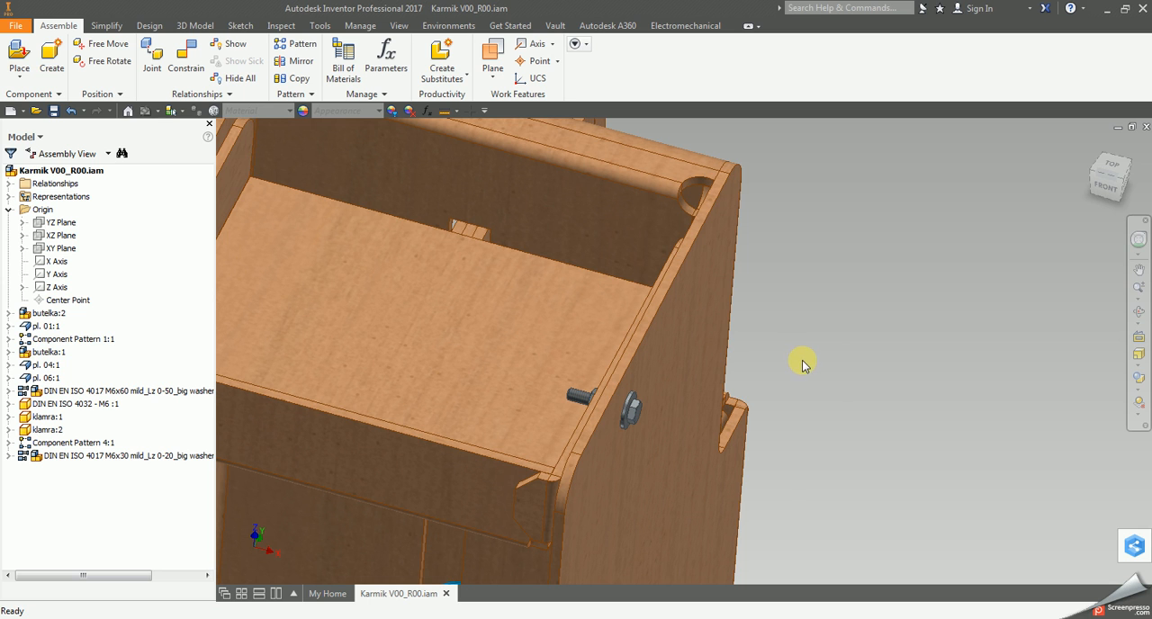
Delete the M6x30 bolt subassembly from the cabinet's side panel.
{"action": "left_click", "coordinate": [629, 425]}
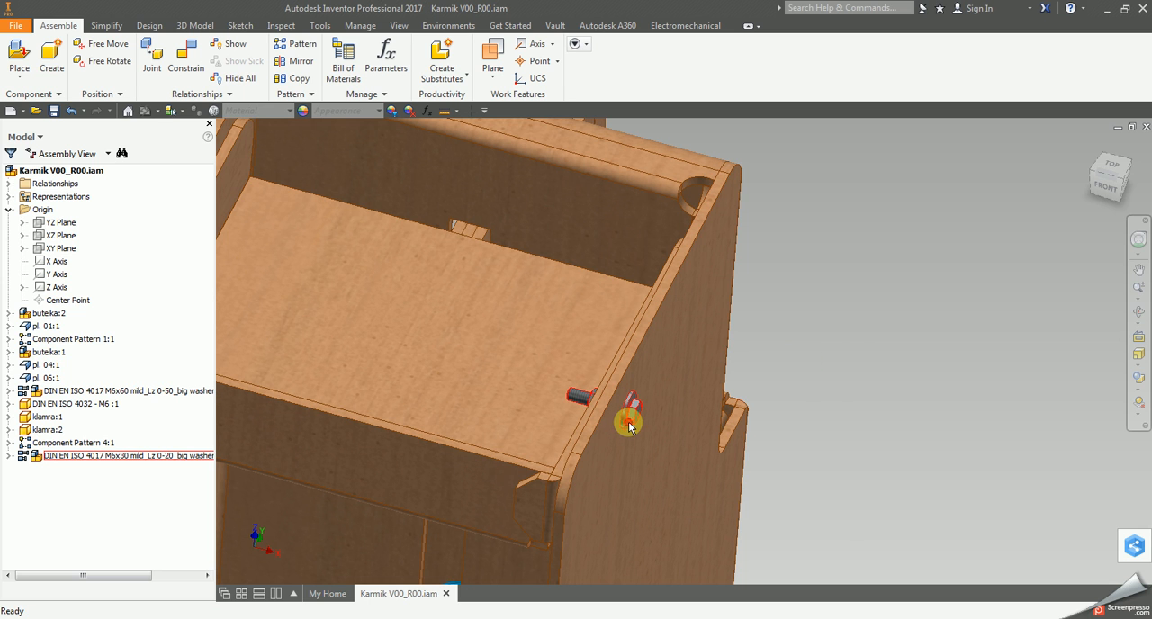
{"action": "left_click", "coordinate": [628, 424]}
{"action": "key", "text": "Delete"}
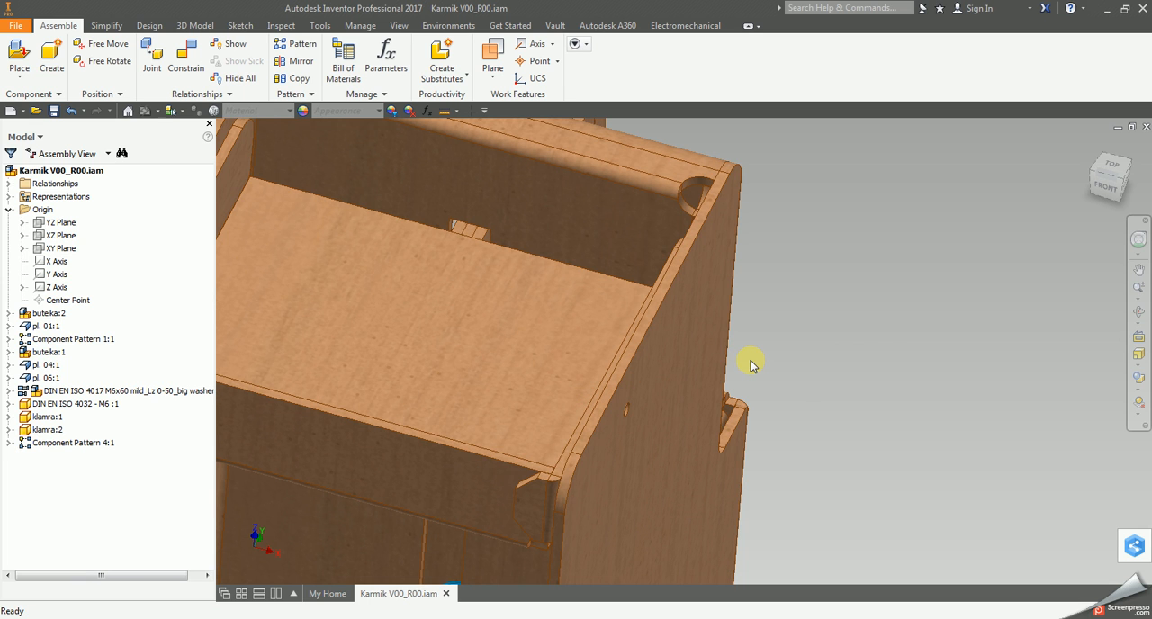